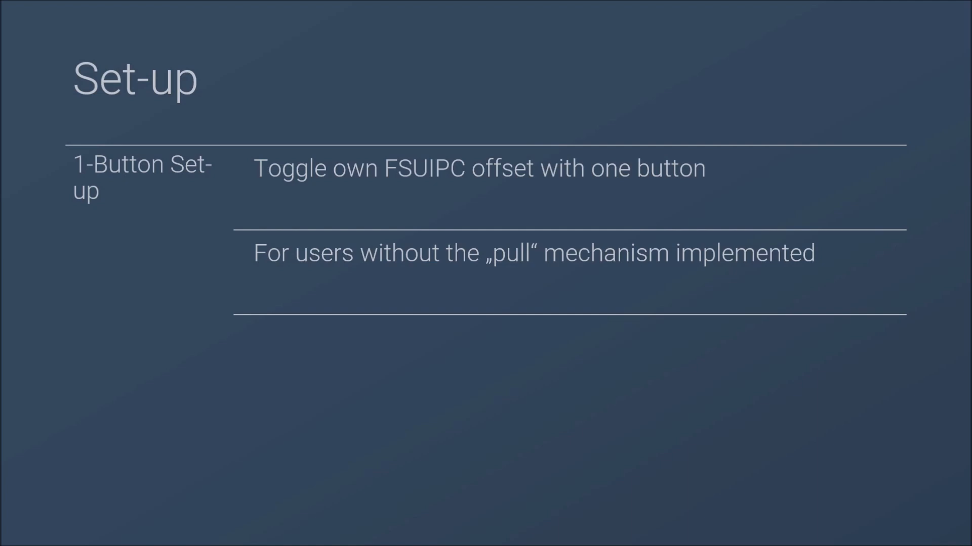
pyautogui.press('Right')
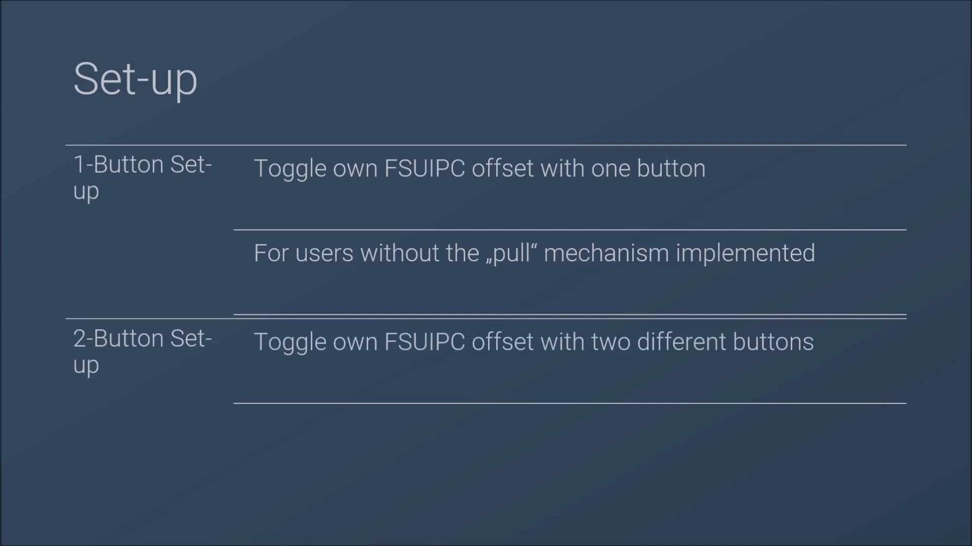
pyautogui.press('Right')
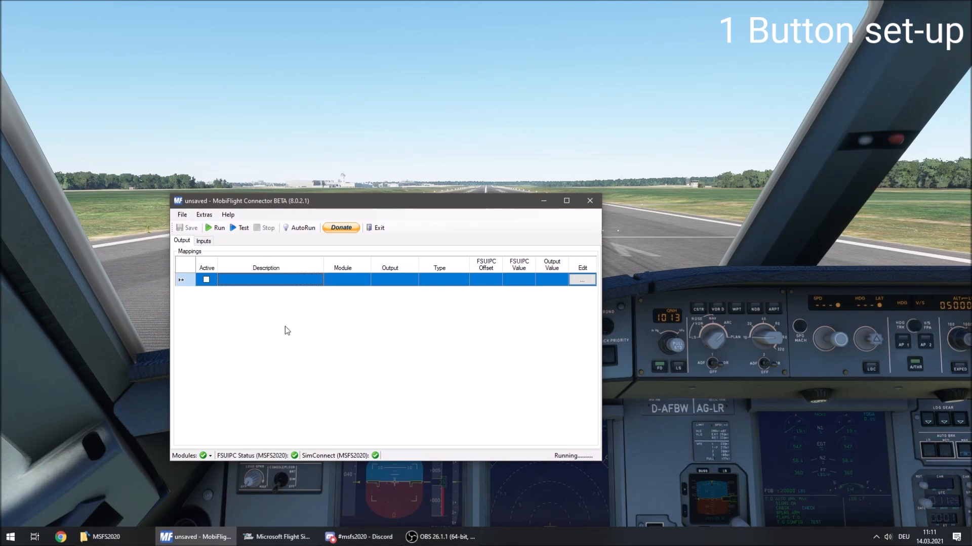
# Add an output configuration described as SPD_TOGGLE_OFFSET and set it active.
pyautogui.click(230, 279)
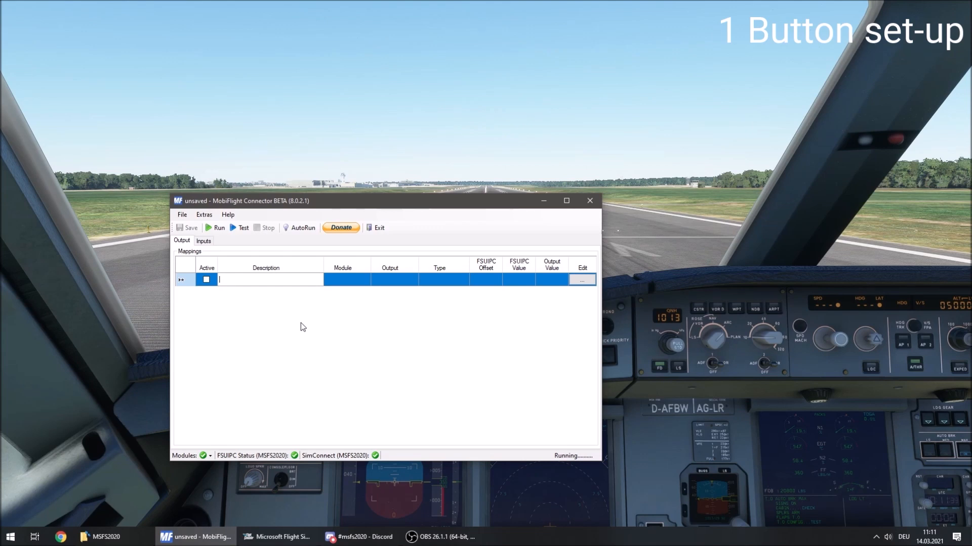
pyautogui.write('SPD_')
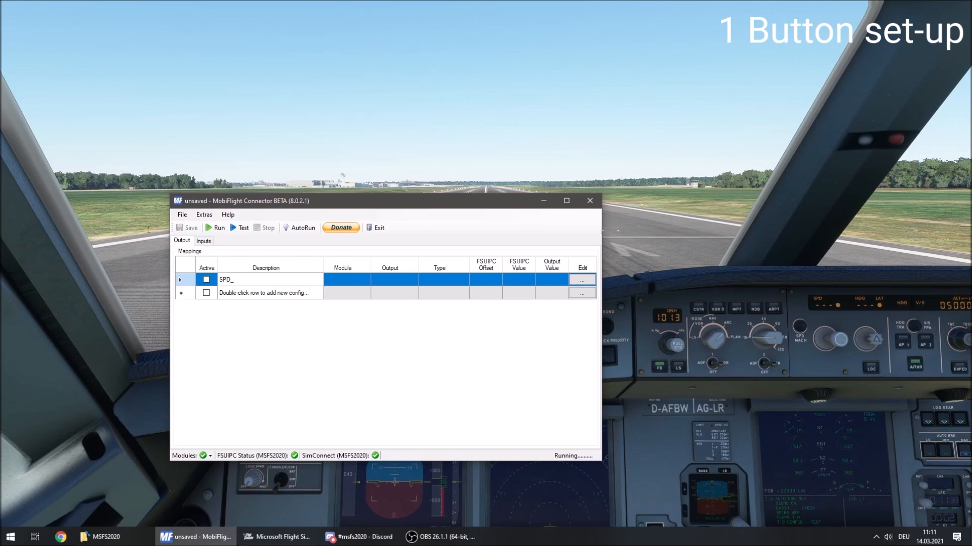
pyautogui.write('TOGGLE_OFFSET')
pyautogui.press('Return')
pyautogui.click(206, 279)
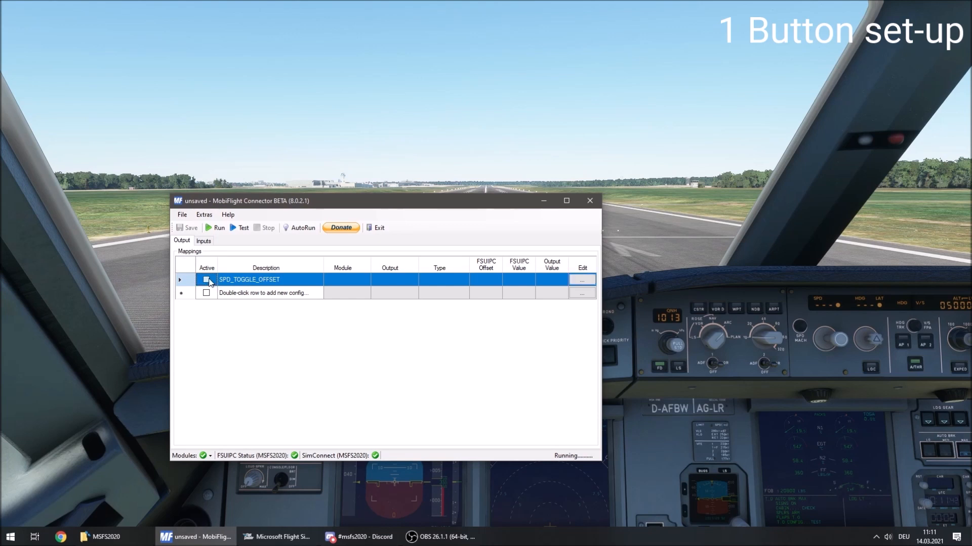
# Set the FSUIPC offset of the SPD_TOGGLE_OFFSET output to 0x5300, then briefly run and stop the configuration.
pyautogui.click(582, 280)
pyautogui.click(372, 280)
pyautogui.moveTo(372, 279); pyautogui.dragTo(357, 280)
pyautogui.write('5300')
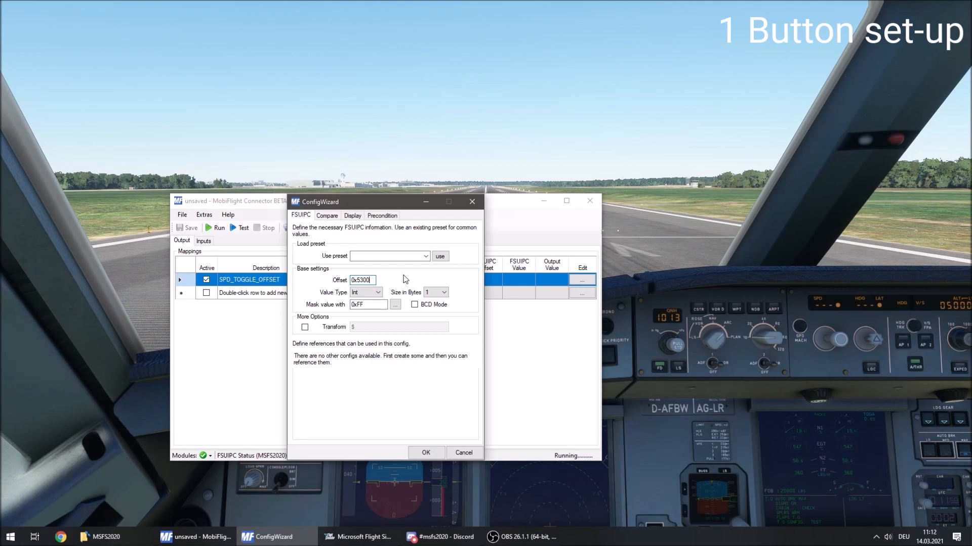
pyautogui.click(433, 457)
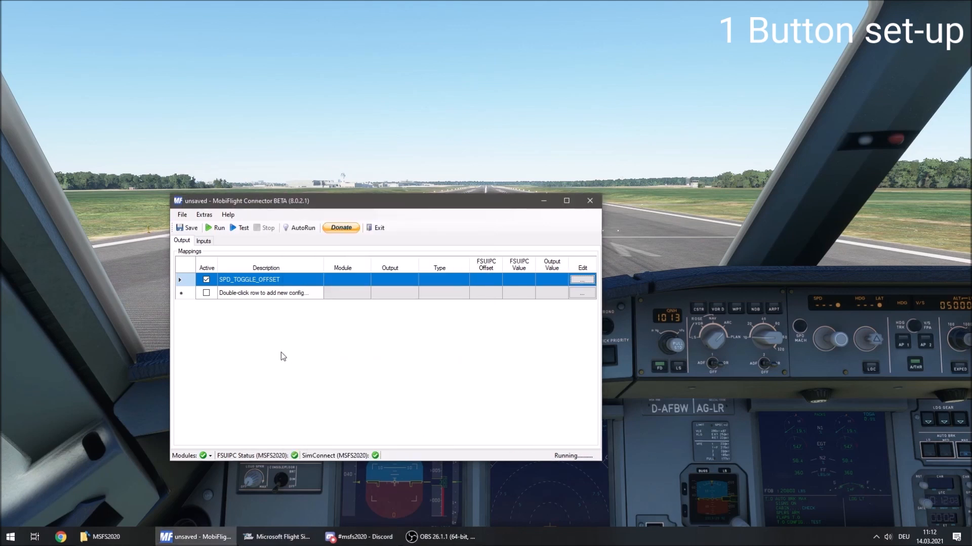
pyautogui.click(217, 228)
pyautogui.click(265, 228)
# Switch to Microsoft Flight Simulator and open the INIT page on the captain's MCDU through FMGC.
pyautogui.click(642, 260)
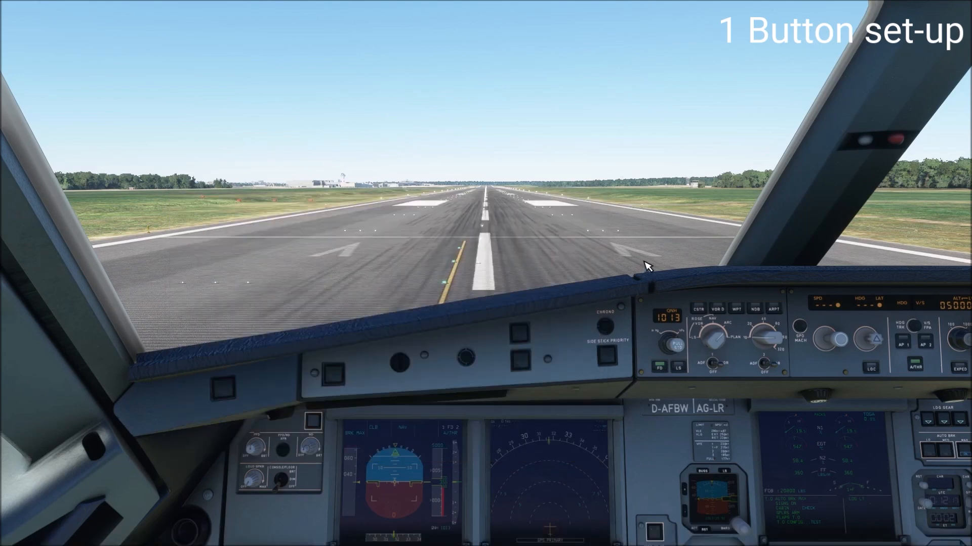
pyautogui.rightClick(493, 297)
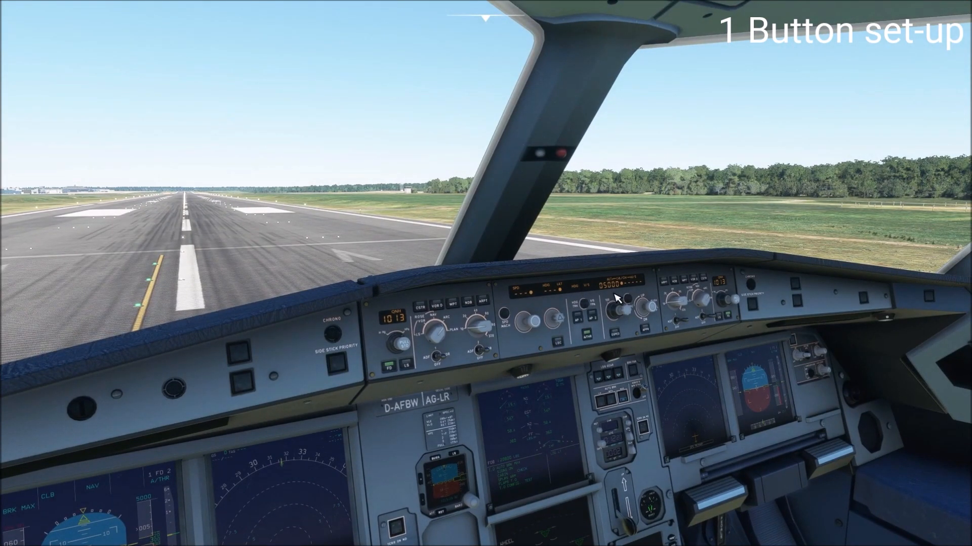
pyautogui.rightClick(528, 302)
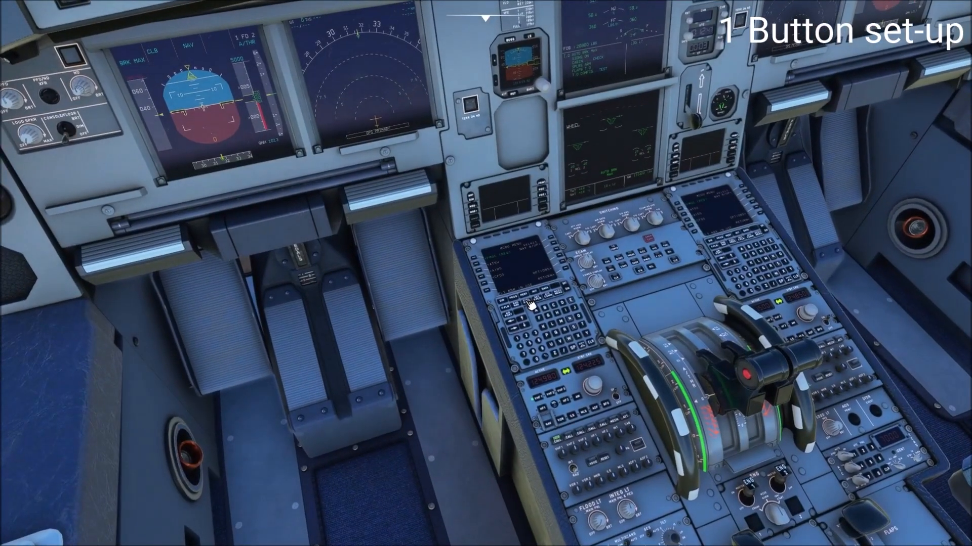
pyautogui.scroll(5, 531, 300)
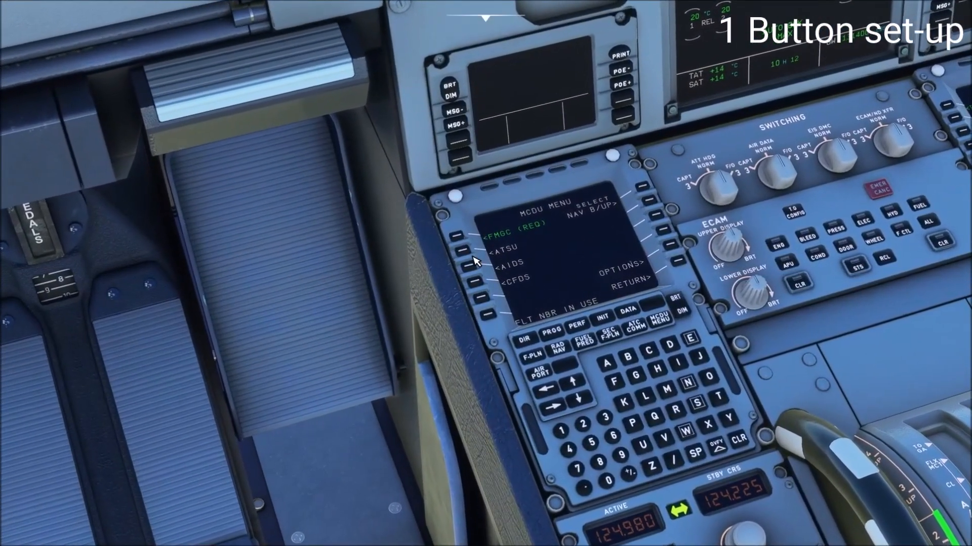
pyautogui.click(457, 235)
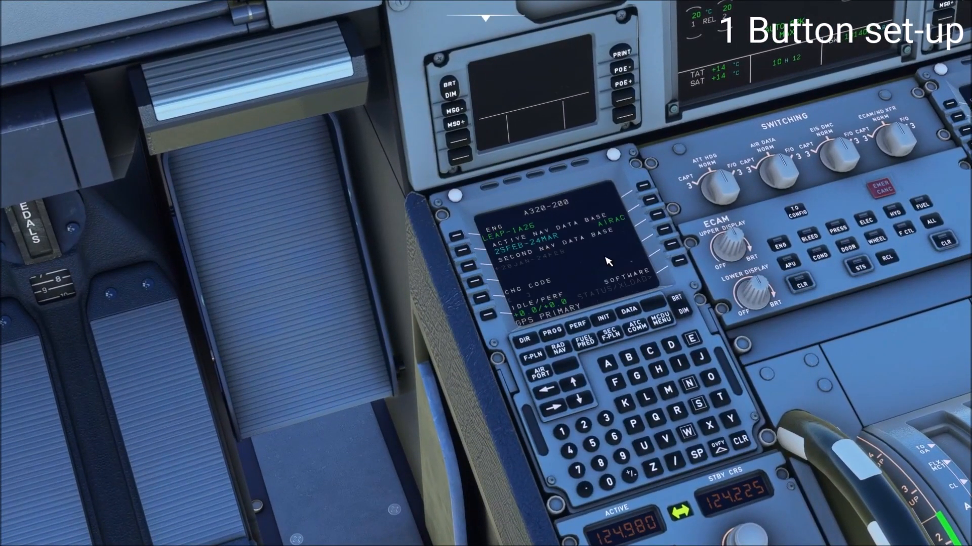
pyautogui.click(603, 318)
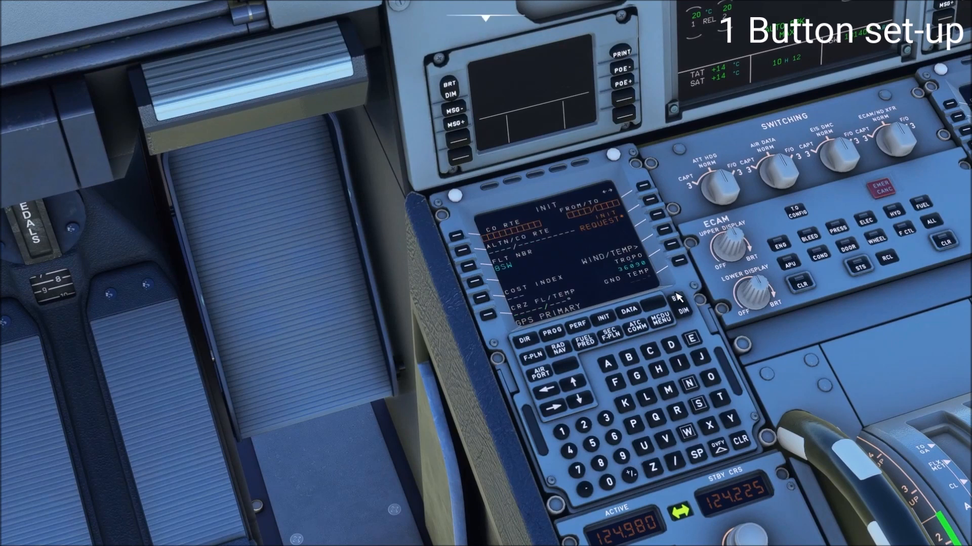
# Enter EDDK/EDDK as the FROM/TO route on the MCDU and return to the INIT page.
pyautogui.click(692, 338)
pyautogui.click(670, 345)
pyautogui.click(671, 345)
pyautogui.click(627, 408)
pyautogui.click(677, 462)
pyautogui.click(692, 338)
pyautogui.doubleClick(671, 345)
pyautogui.click(628, 404)
pyautogui.click(642, 186)
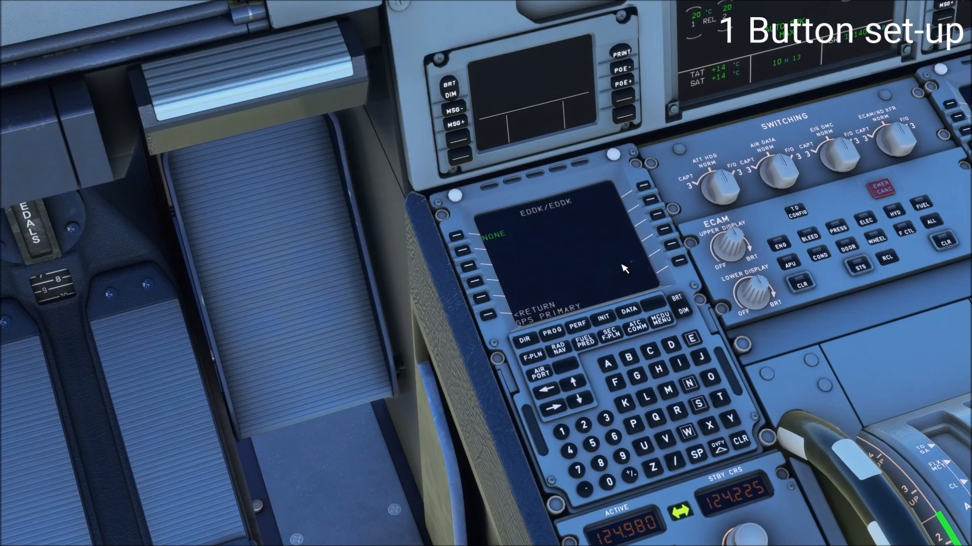
pyautogui.click(490, 318)
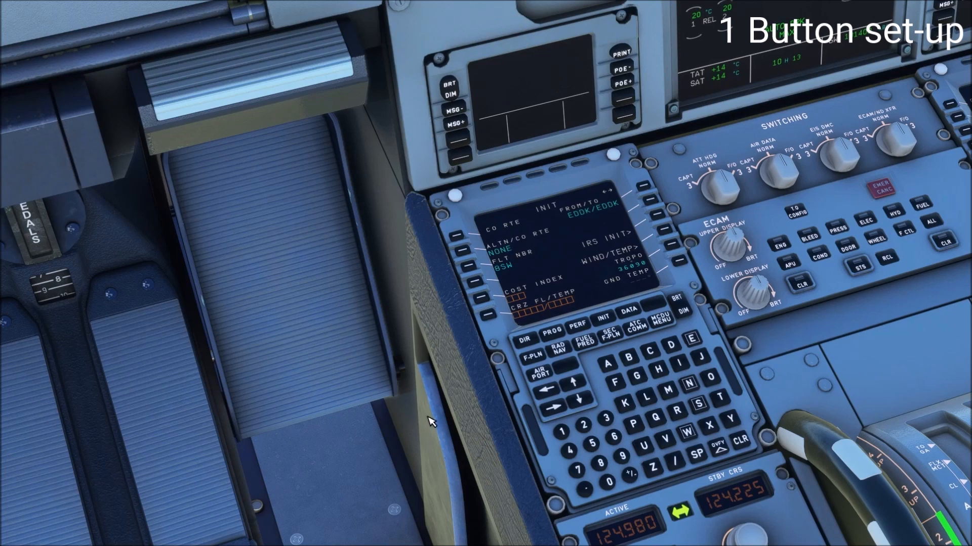
# Reset the cockpit camera position and close the camera settings.
pyautogui.moveTo(355, 20)
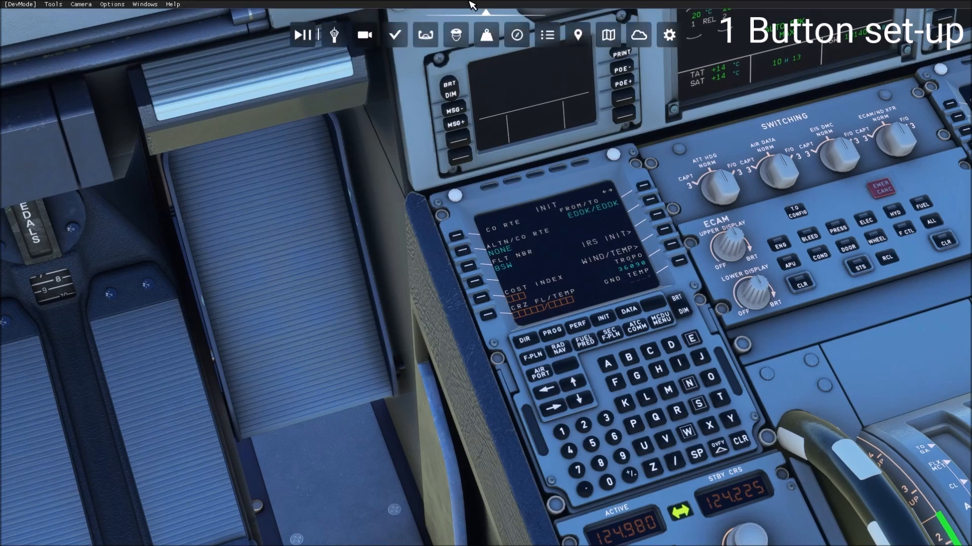
pyautogui.click(366, 37)
pyautogui.click(235, 99)
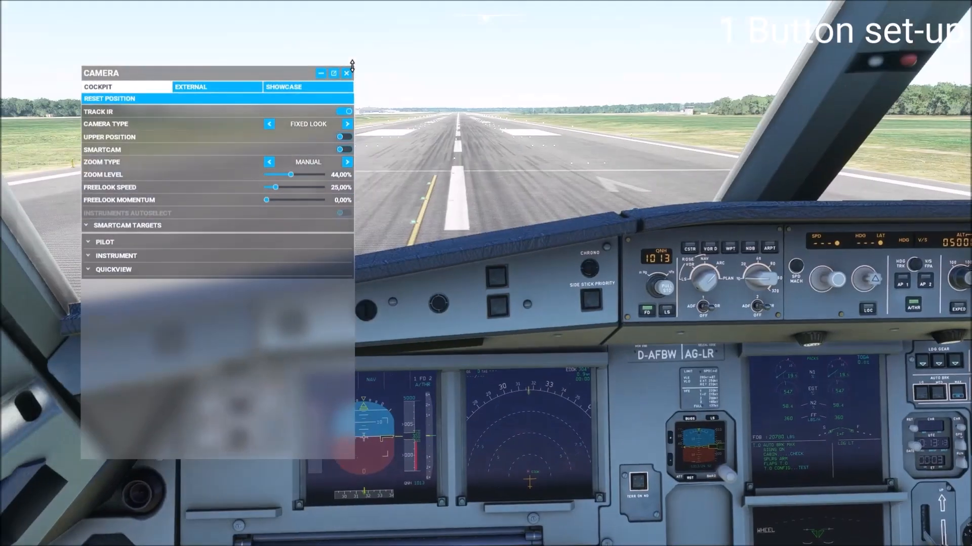
pyautogui.click(346, 73)
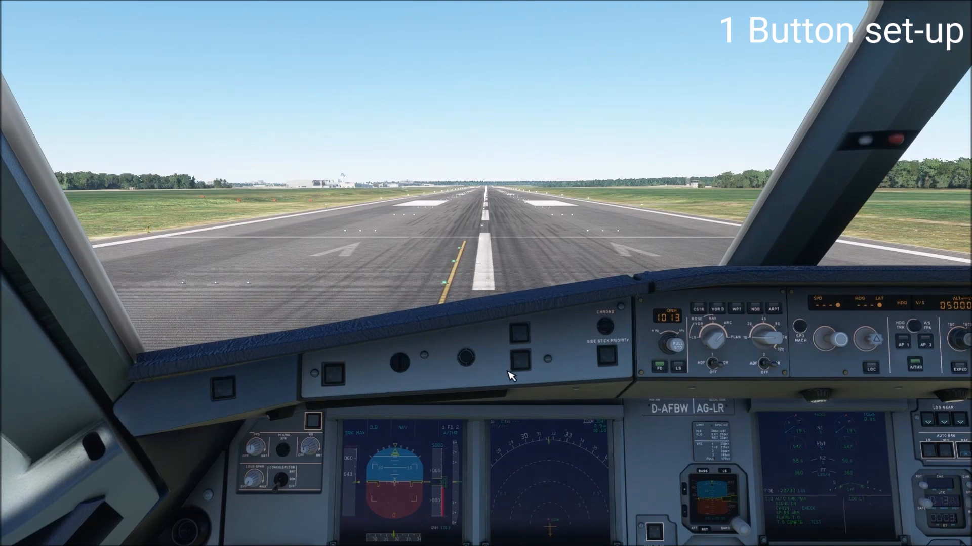
# Switch back to MobiFlight Connector, add an input configuration described as SPD_TOGGLE_OFFSET and set it active.
pyautogui.press('super')
pyautogui.click(195, 536)
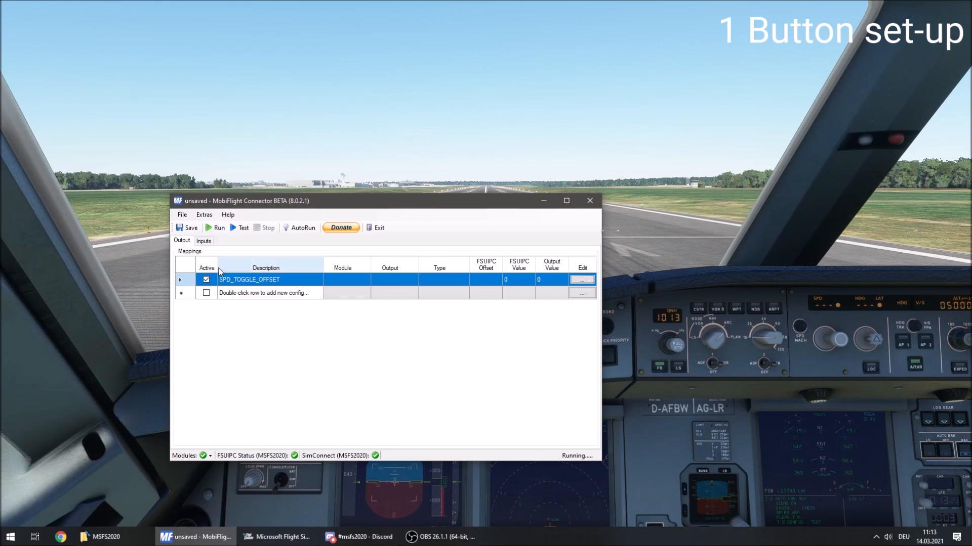
pyautogui.click(203, 241)
pyautogui.click(246, 275)
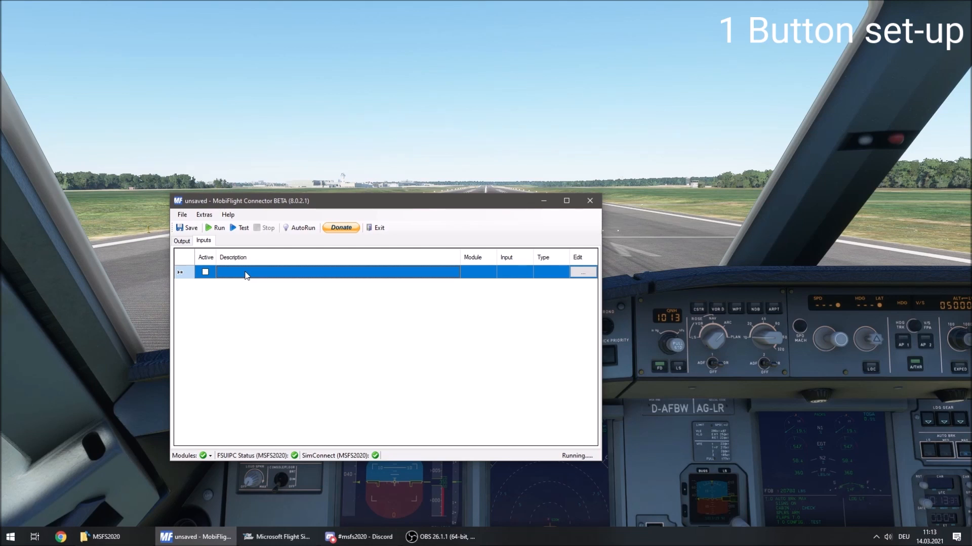
pyautogui.click(246, 275)
pyautogui.write('SPD TOGGLE_OFFSET')
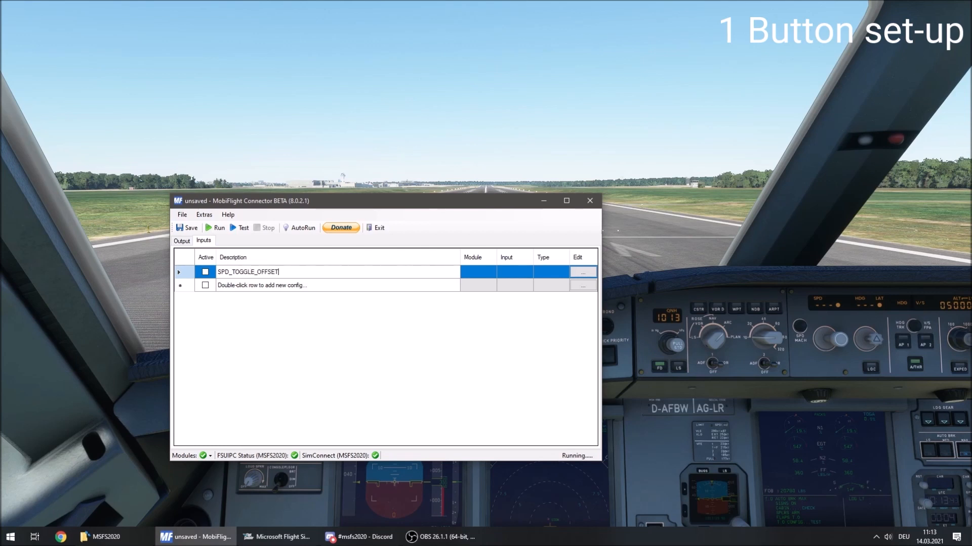
pyautogui.press('Return')
pyautogui.click(205, 273)
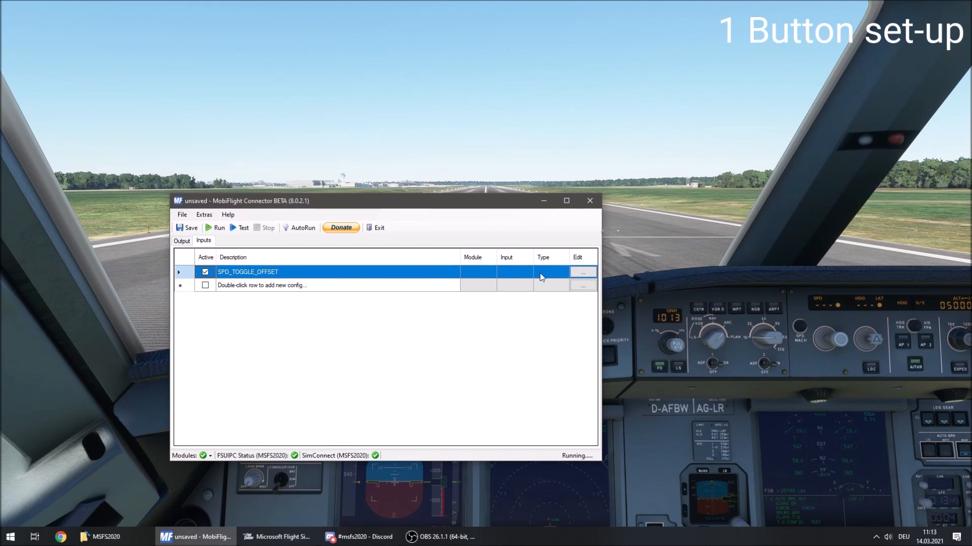
# Assign the FCU 7 Segments module and the FCU_PUSH_SPD device to the SPD_TOGGLE_OFFSET input.
pyautogui.click(583, 272)
pyautogui.click(401, 264)
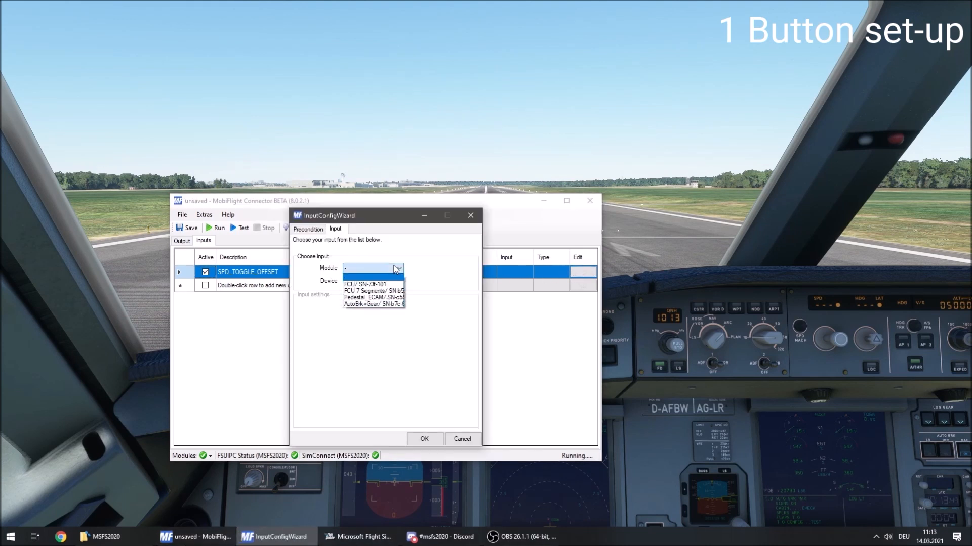
pyautogui.click(384, 294)
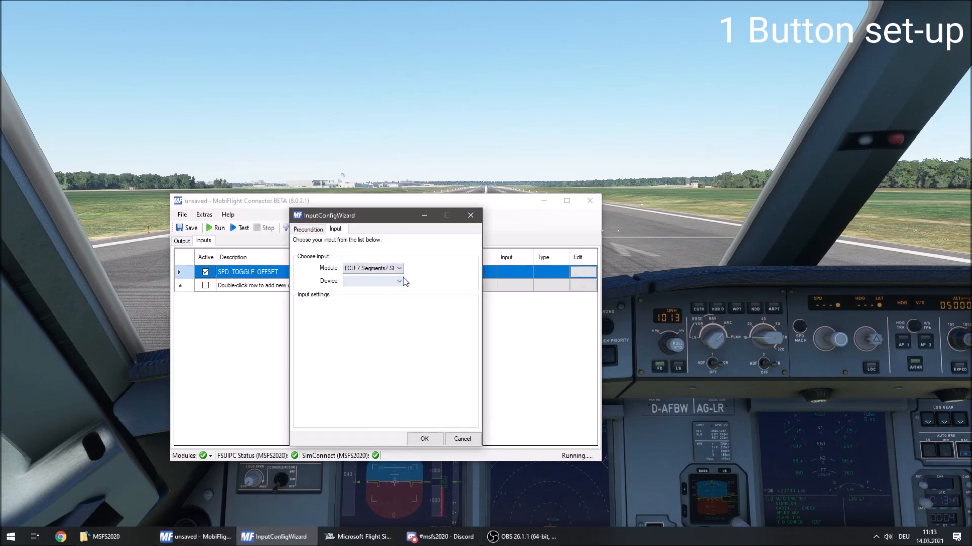
pyautogui.click(399, 281)
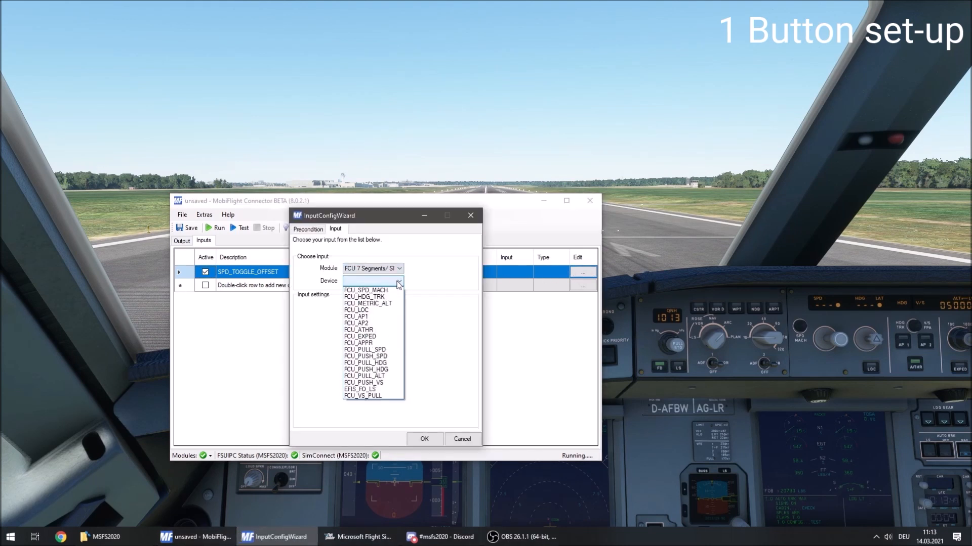
pyautogui.click(392, 350)
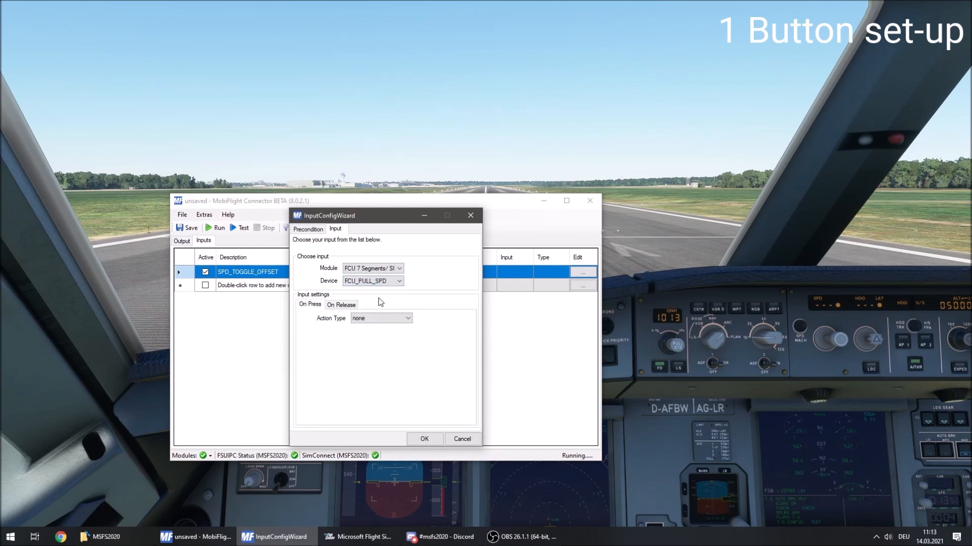
pyautogui.click(354, 282)
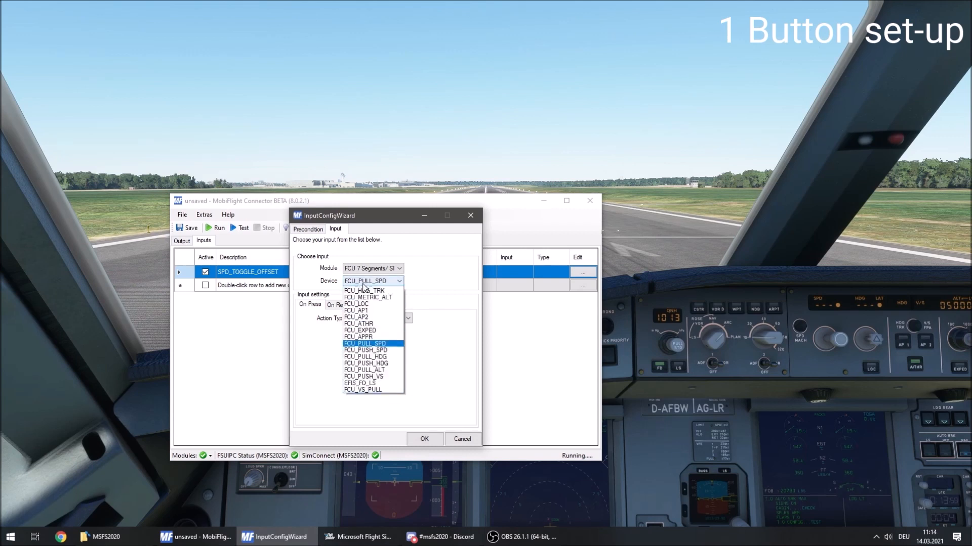
pyautogui.click(393, 361)
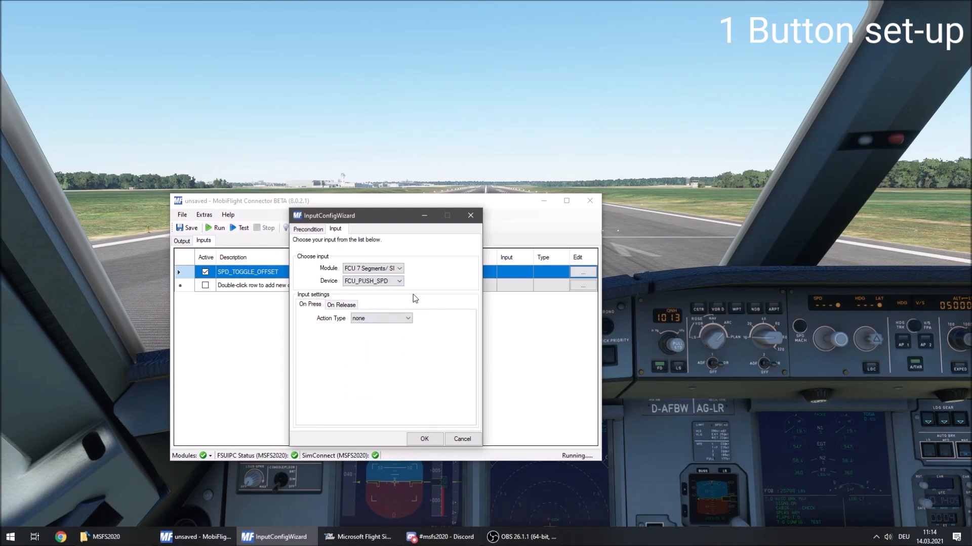
# Set the input's On Press action type to FSUIPC Offset with offset 0x5300.
pyautogui.click(390, 319)
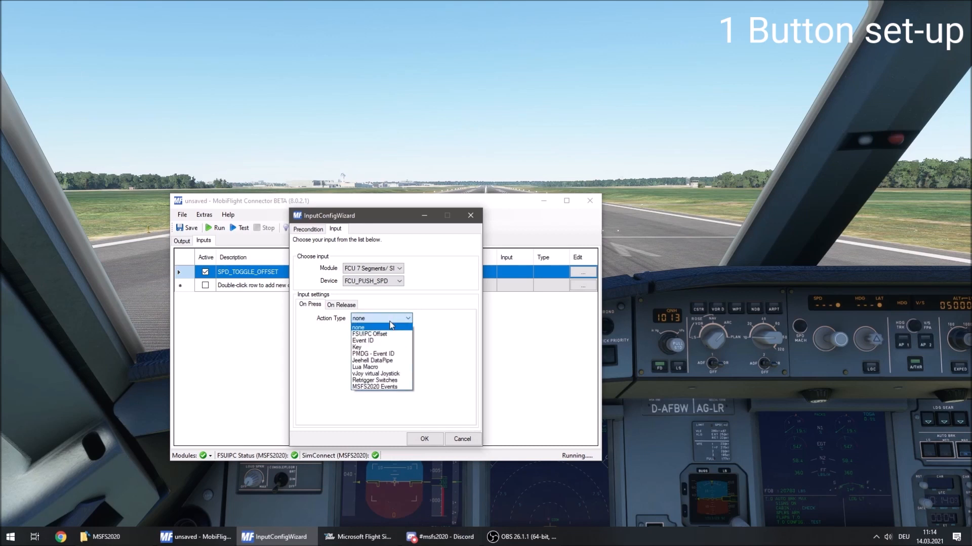
pyautogui.click(389, 334)
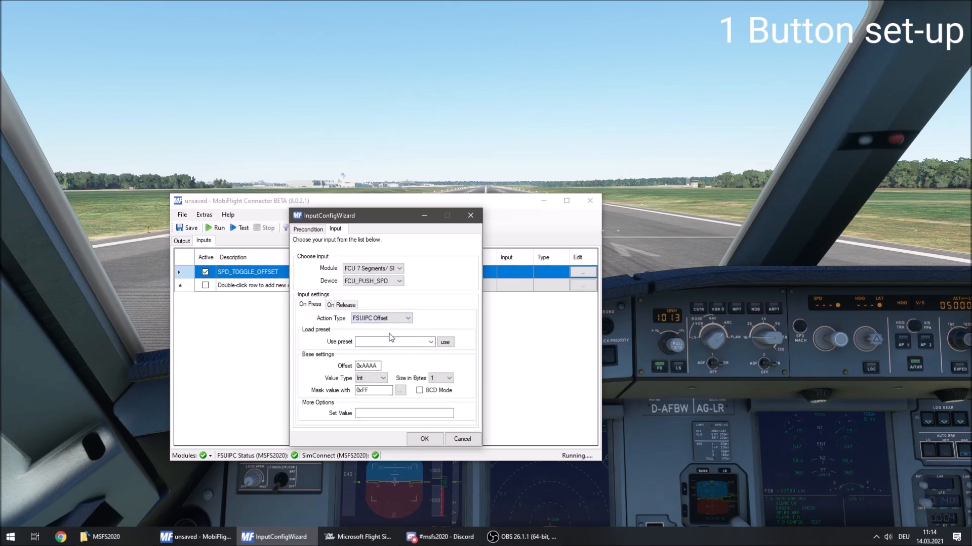
pyautogui.doubleClick(373, 366)
pyautogui.write('0x5300')
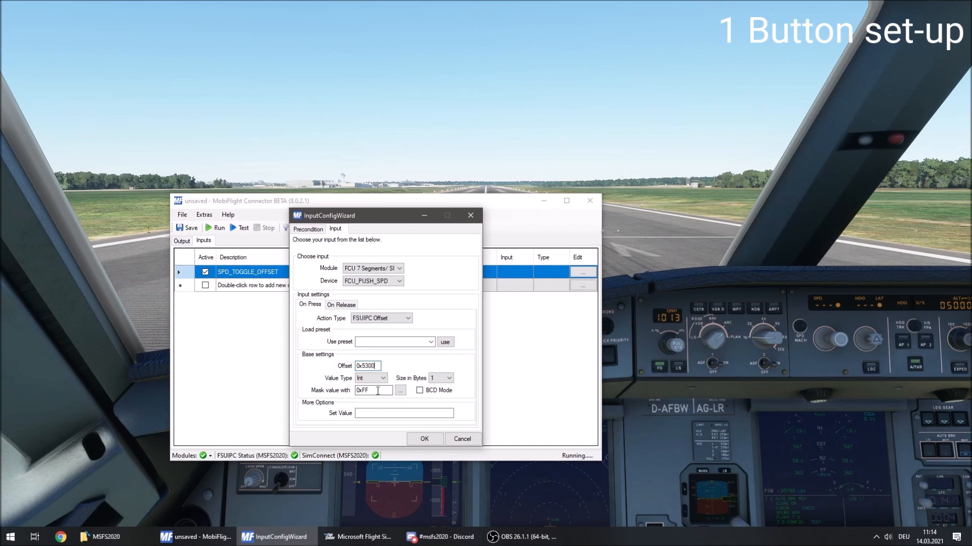
# Set the On Press value to if($=0,1,0), accept the input configuration and return to the output mappings.
pyautogui.click(366, 414)
pyautogui.write('if($=0,1,0')
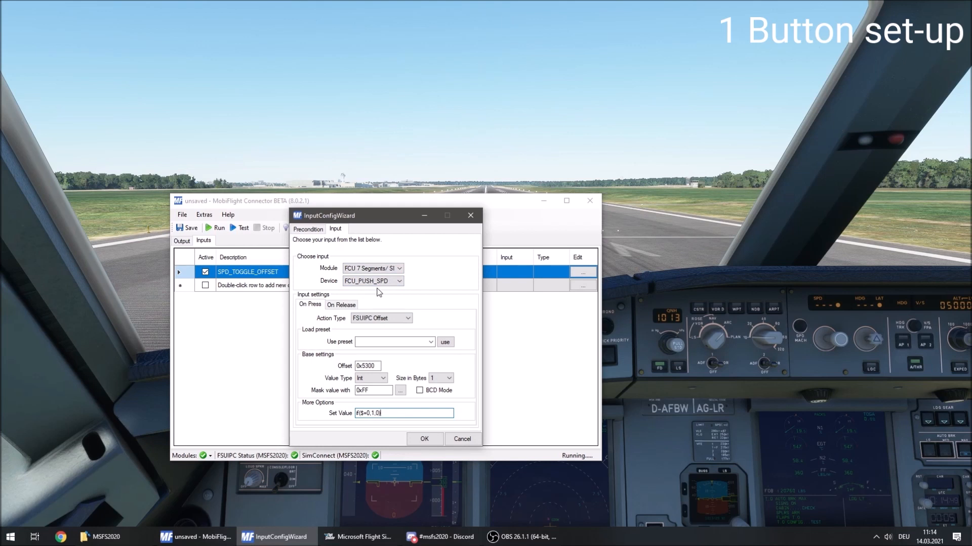
pyautogui.click(424, 439)
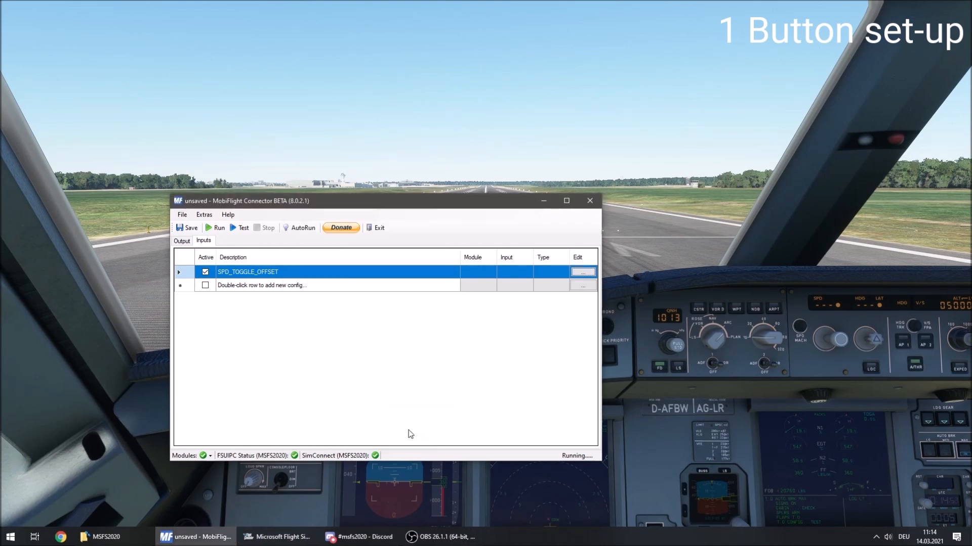
pyautogui.click(184, 242)
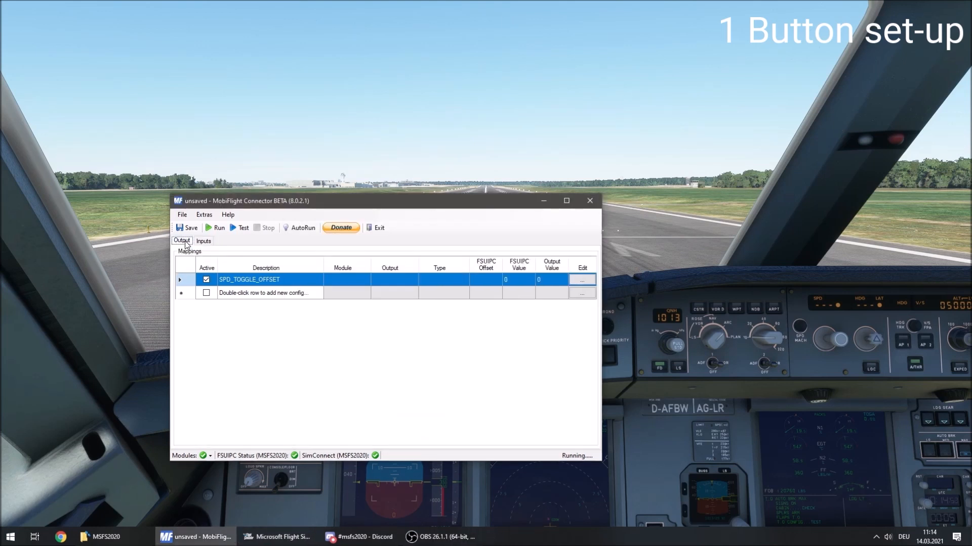
# Run the configuration to check the SPD_TOGGLE_OFFSET output values and stop it again.
pyautogui.click(220, 229)
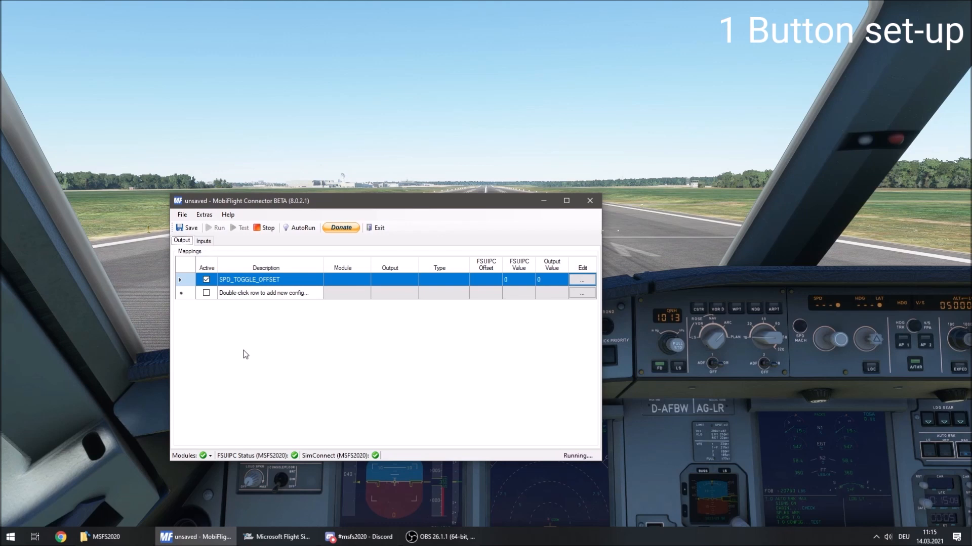
pyautogui.click(269, 229)
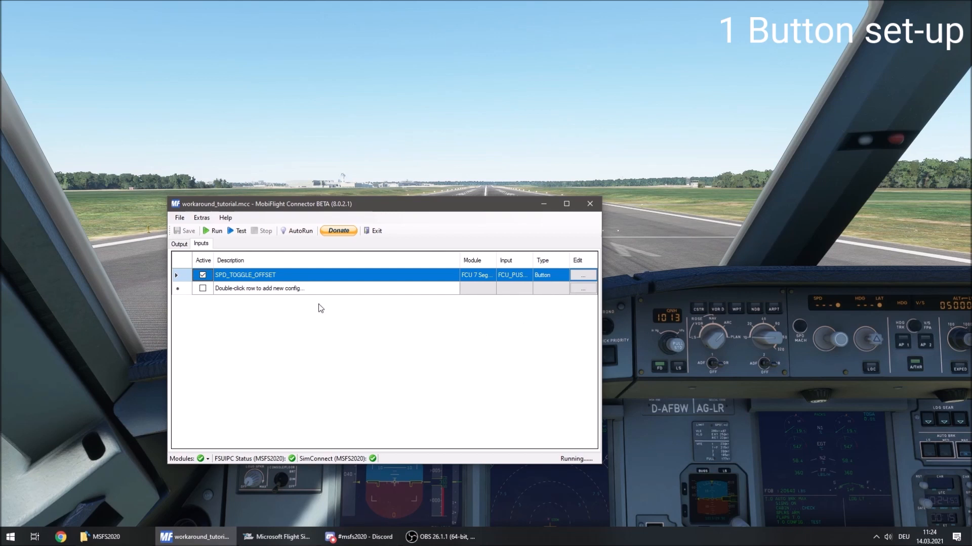
# Add two input configurations described as SPD_MANAGED and SPD_SELECTED and set both active.
pyautogui.click(295, 288)
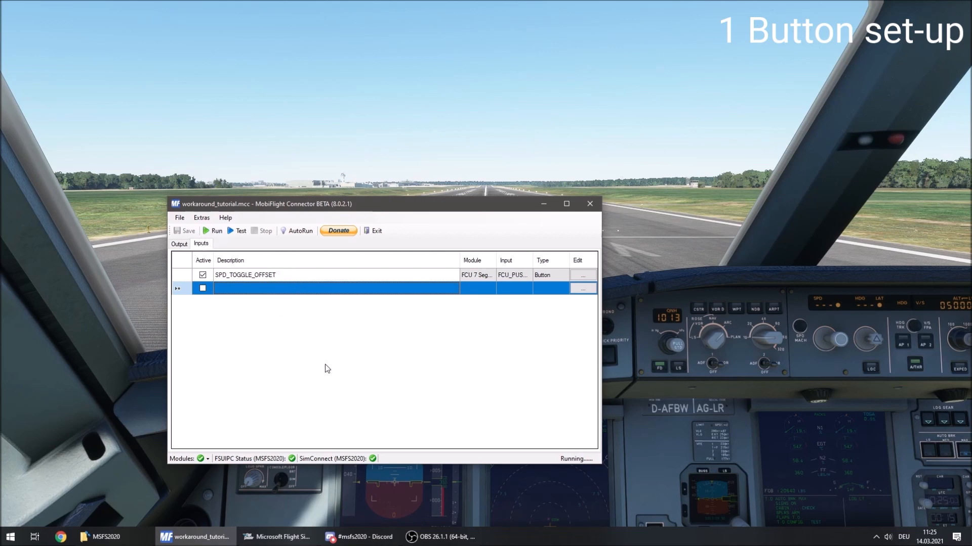
pyautogui.write('SPD')
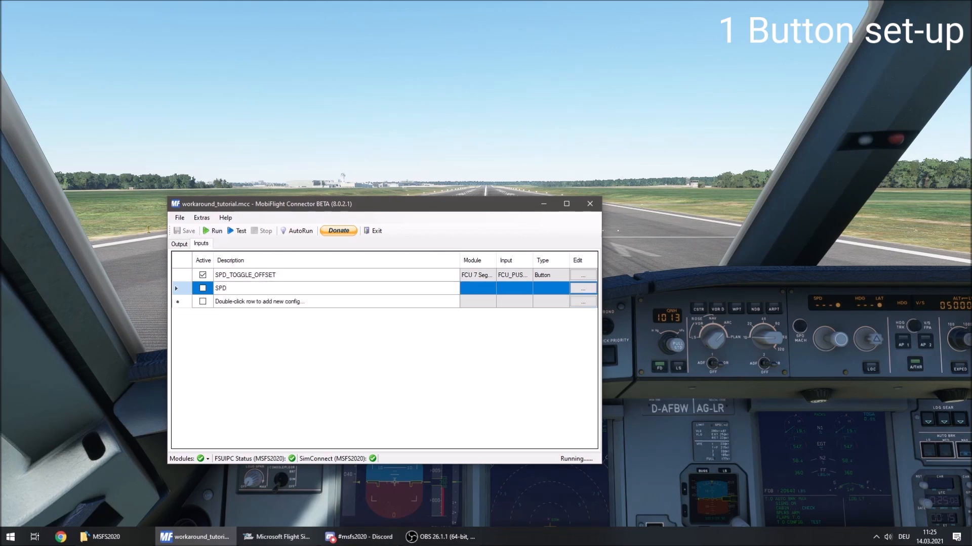
pyautogui.write('_MANAGED')
pyautogui.press('Return')
pyautogui.write('SPD')
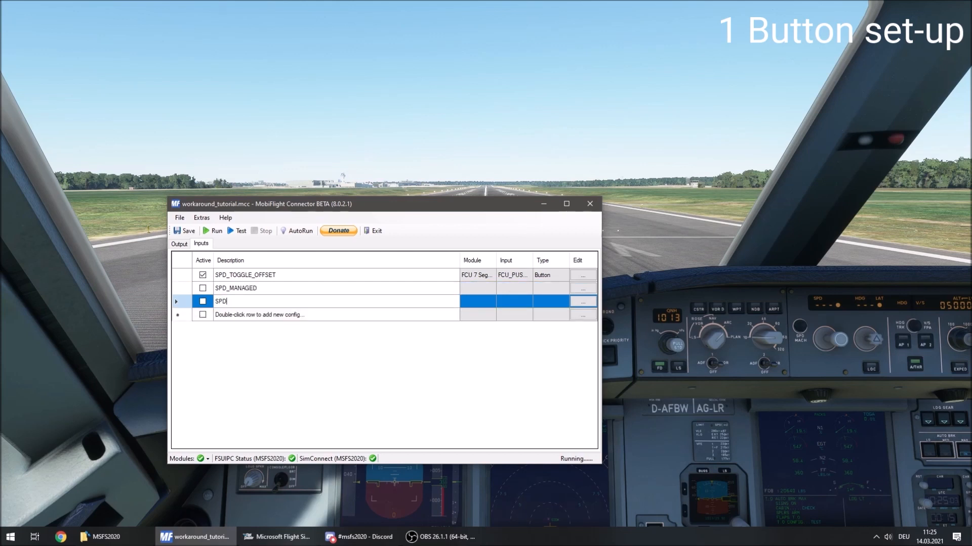
pyautogui.write('_SELECTED')
pyautogui.press('Return')
pyautogui.click(202, 288)
pyautogui.click(202, 301)
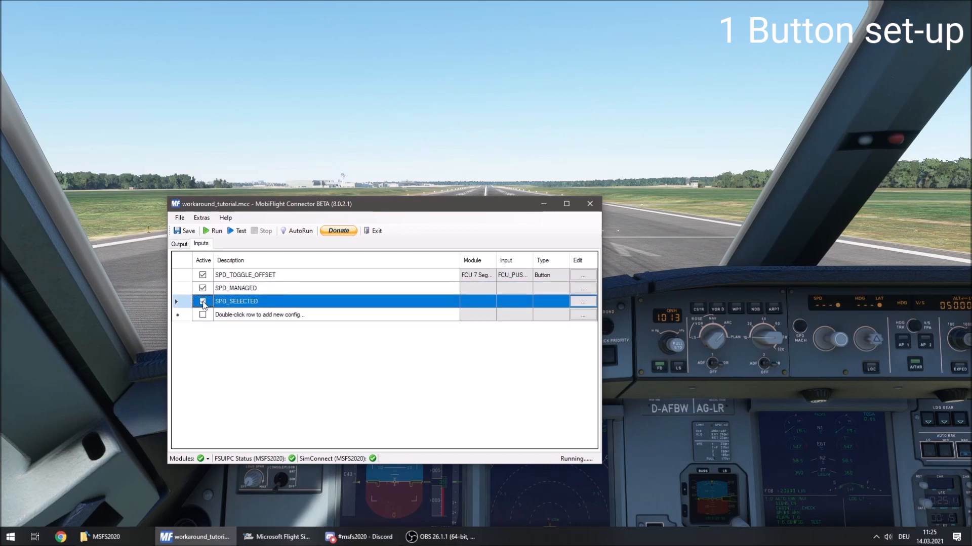
# Assign the FCU 7 Segments module and the FCU_PUSH_SPD device to the SPD_MANAGED input.
pyautogui.click(322, 287)
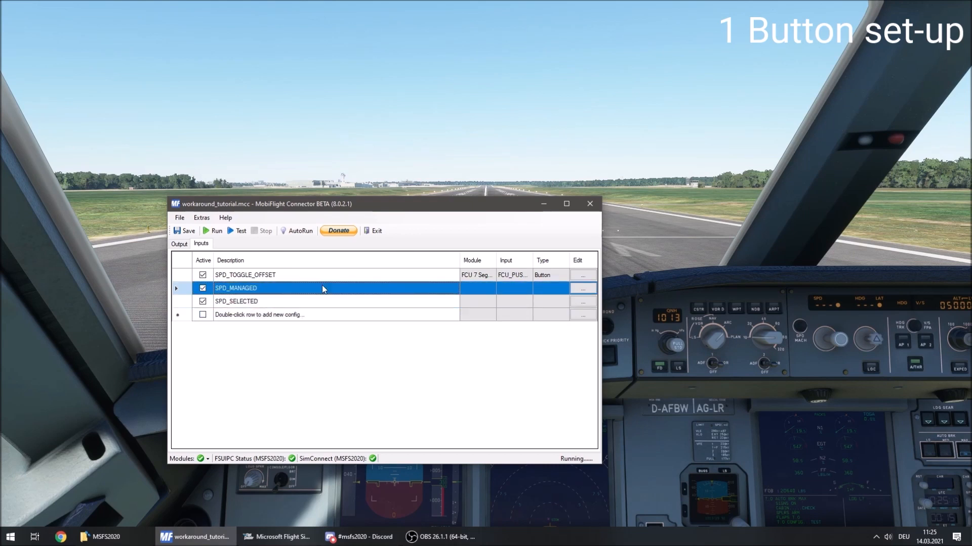
pyautogui.click(581, 289)
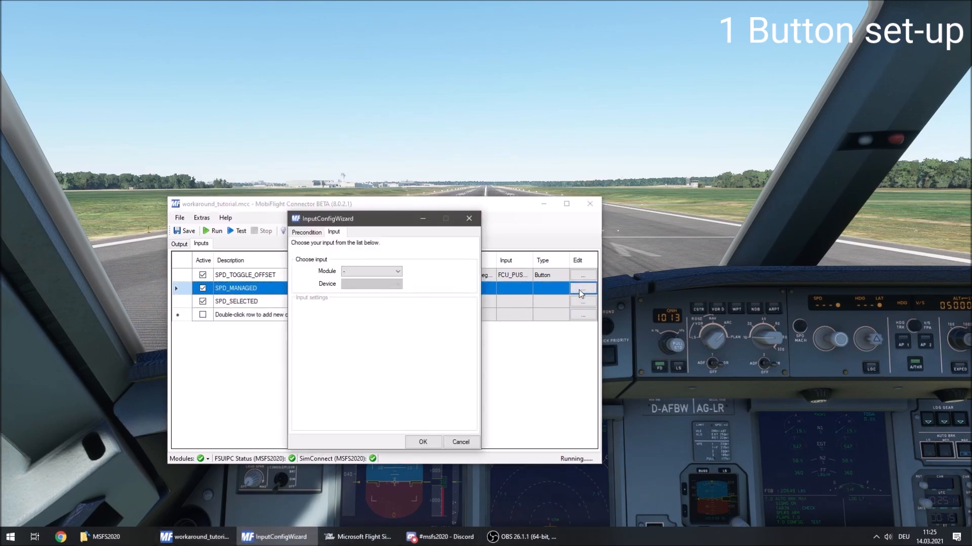
pyautogui.click(370, 273)
pyautogui.click(372, 293)
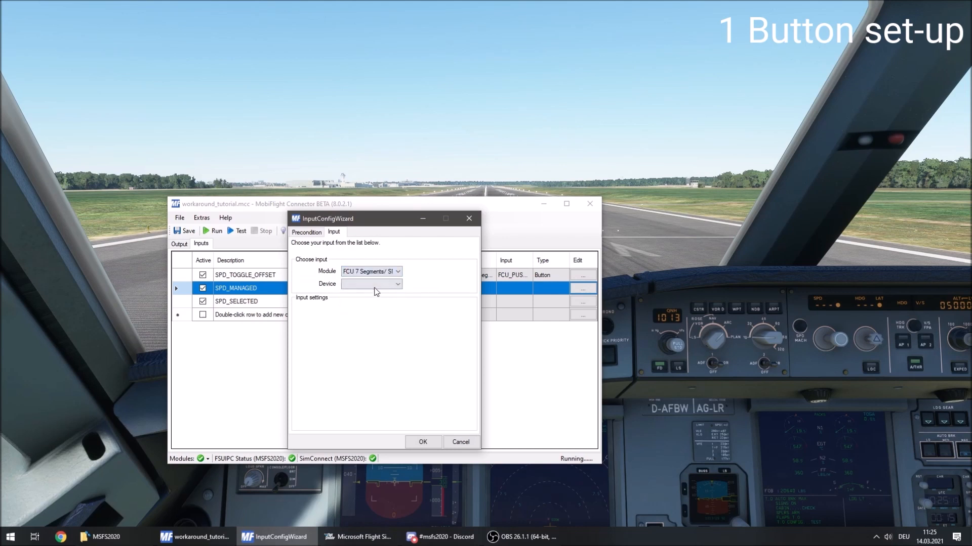
pyautogui.click(376, 285)
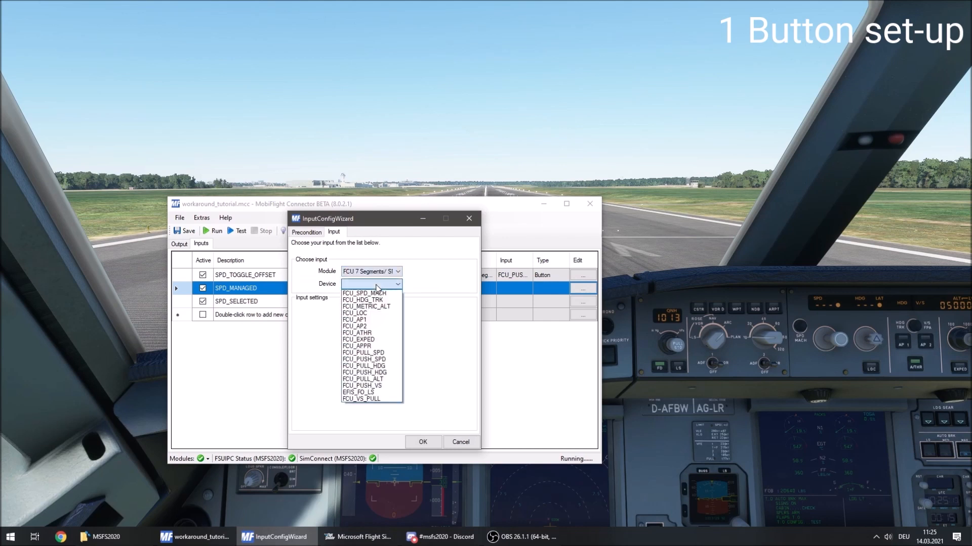
pyautogui.click(389, 359)
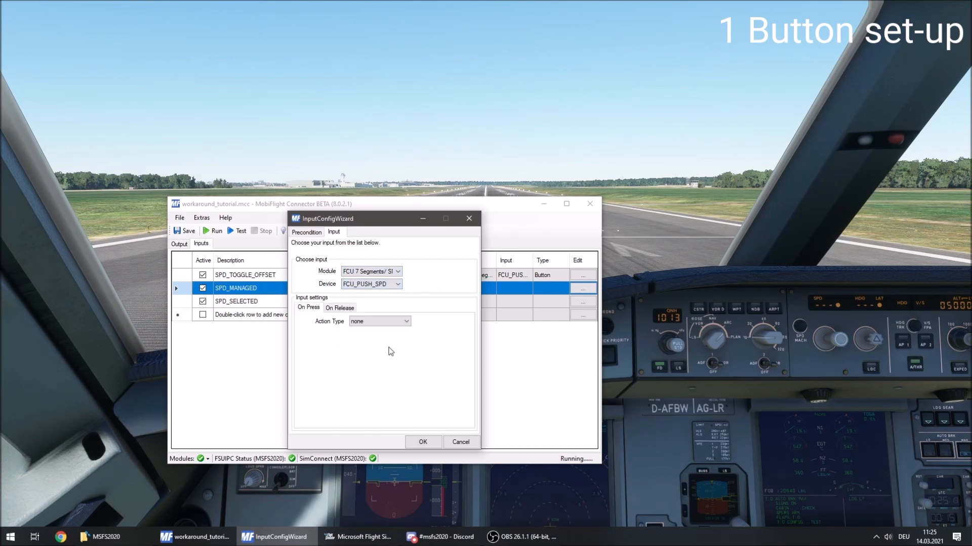
# Set the SPD_MANAGED On Press action type to Event ID with event 68066 and param 2.
pyautogui.click(384, 321)
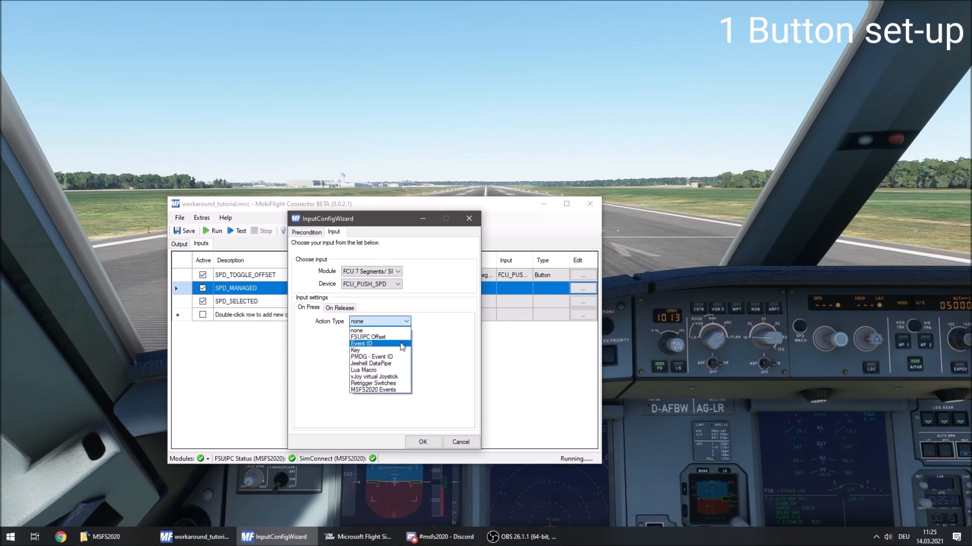
pyautogui.click(400, 343)
pyautogui.click(370, 373)
pyautogui.write('68066')
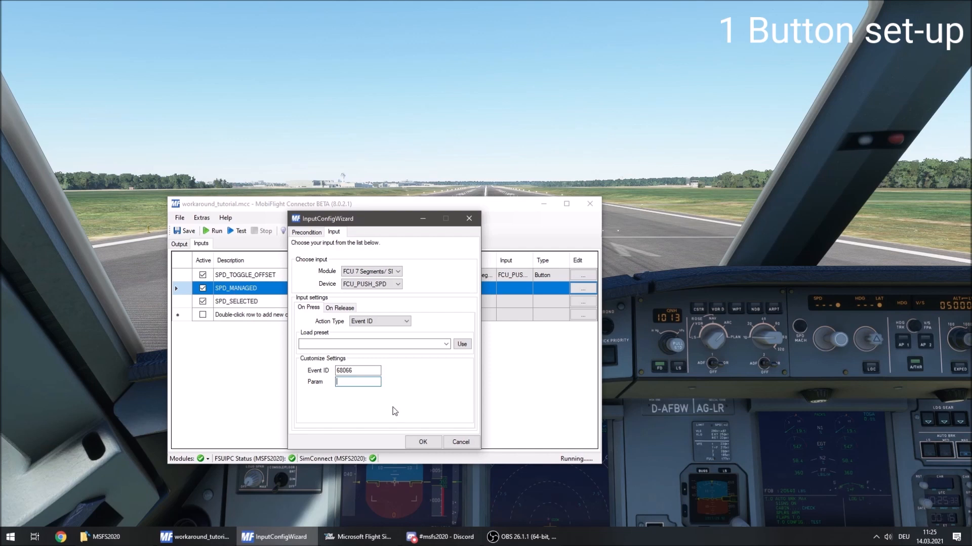
pyautogui.write('2')
# Apply a config item precondition of SPD_TOGGLE_OFFSET = 1 to SPD_MANAGED and accept the input configuration.
pyautogui.click(310, 232)
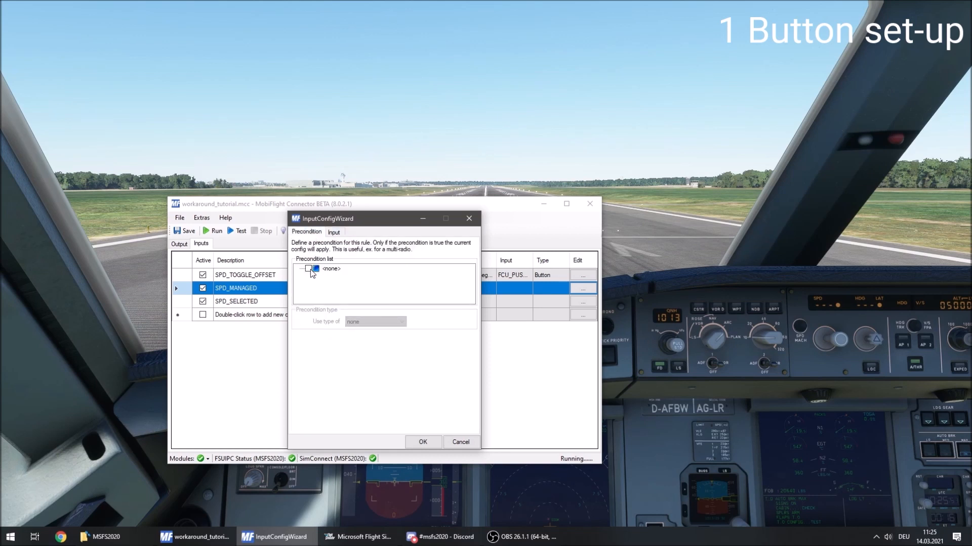
pyautogui.click(309, 268)
pyautogui.click(370, 323)
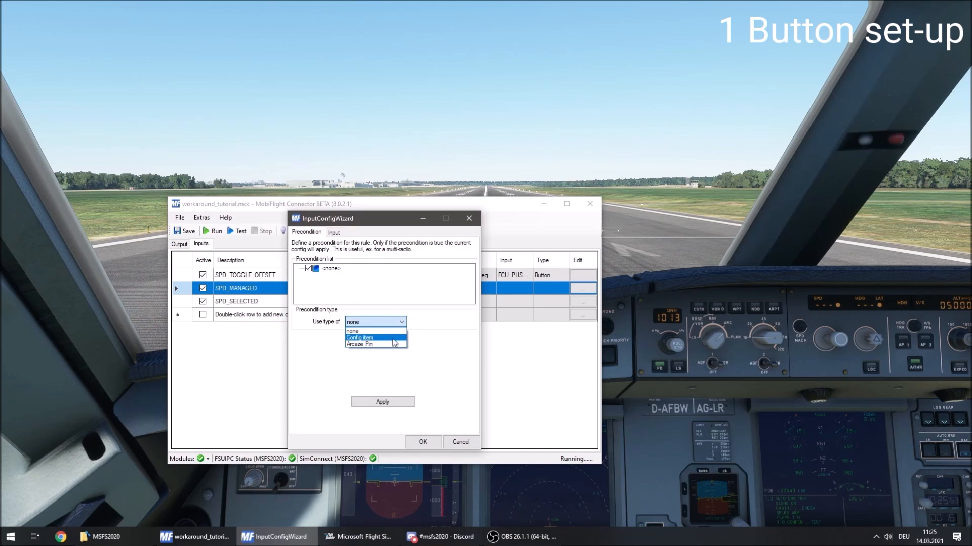
pyautogui.click(384, 337)
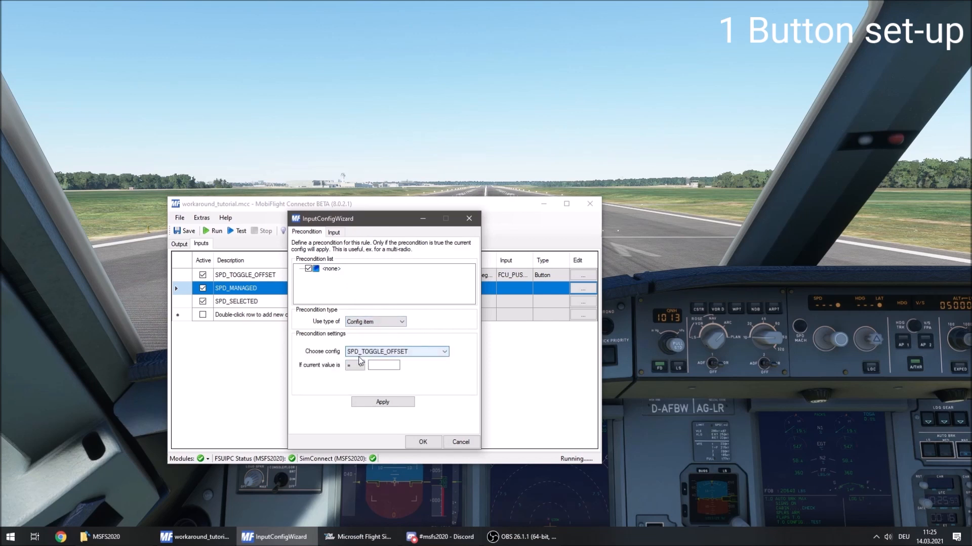
pyautogui.click(377, 365)
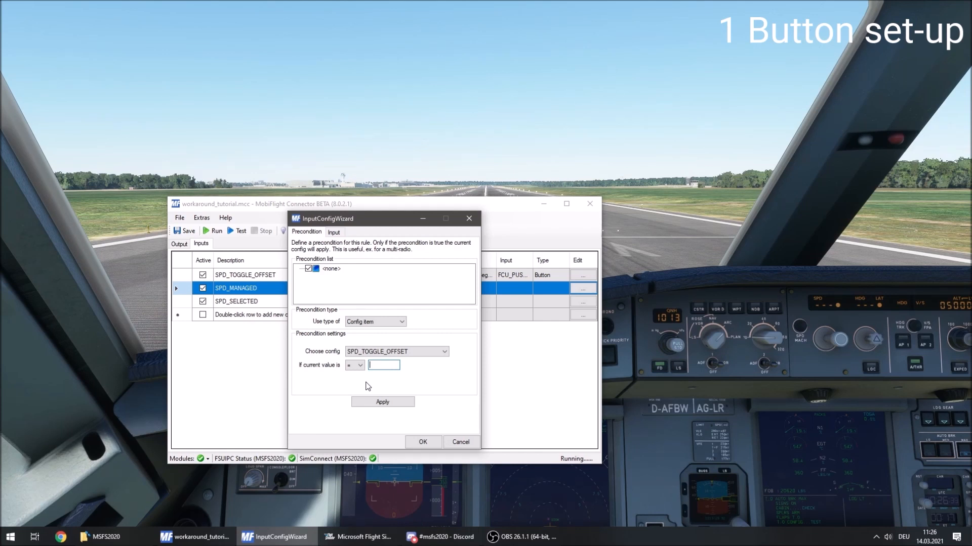
pyautogui.write('1')
pyautogui.click(377, 403)
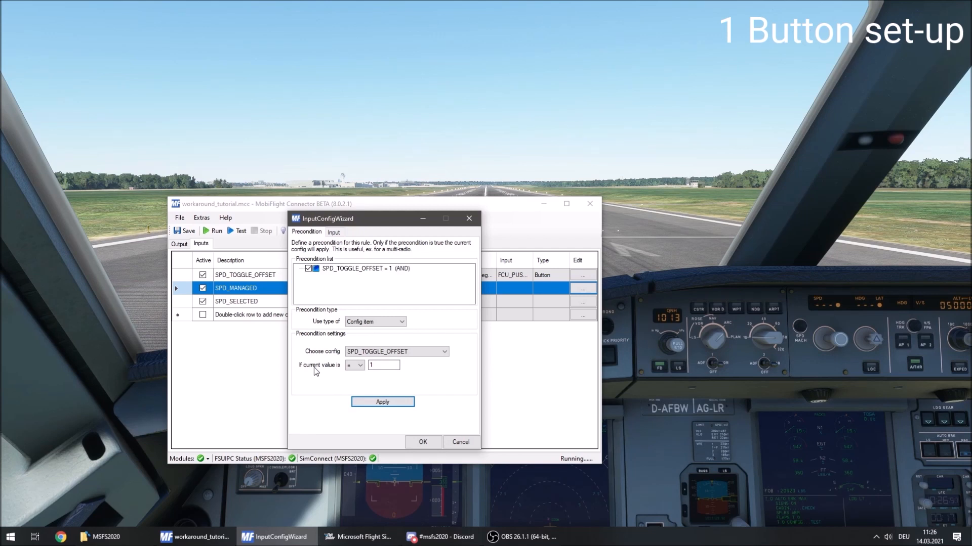
pyautogui.click(336, 233)
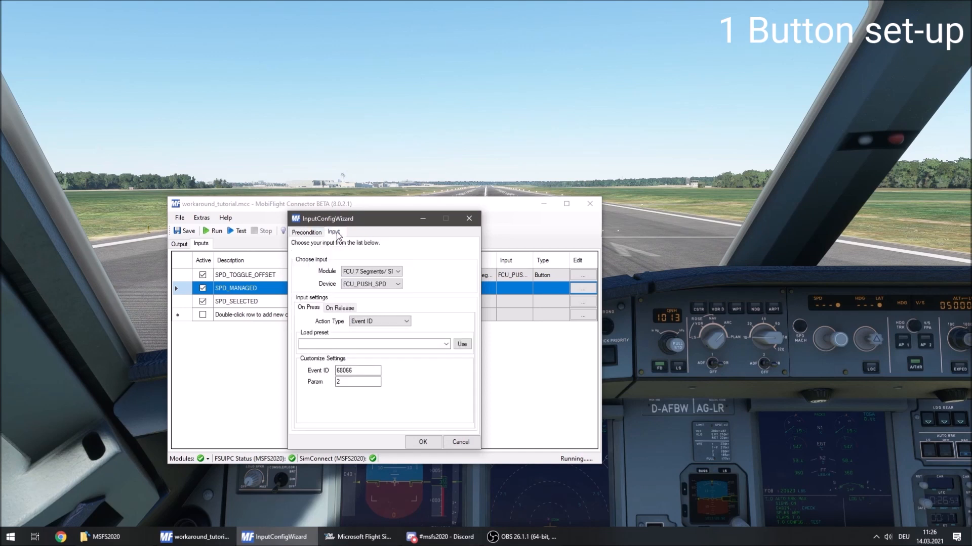
pyautogui.click(428, 443)
# Assign the FCU 7 Segments module and the FCU_PUSH_SPD device to the SPD_SELECTED input.
pyautogui.click(583, 301)
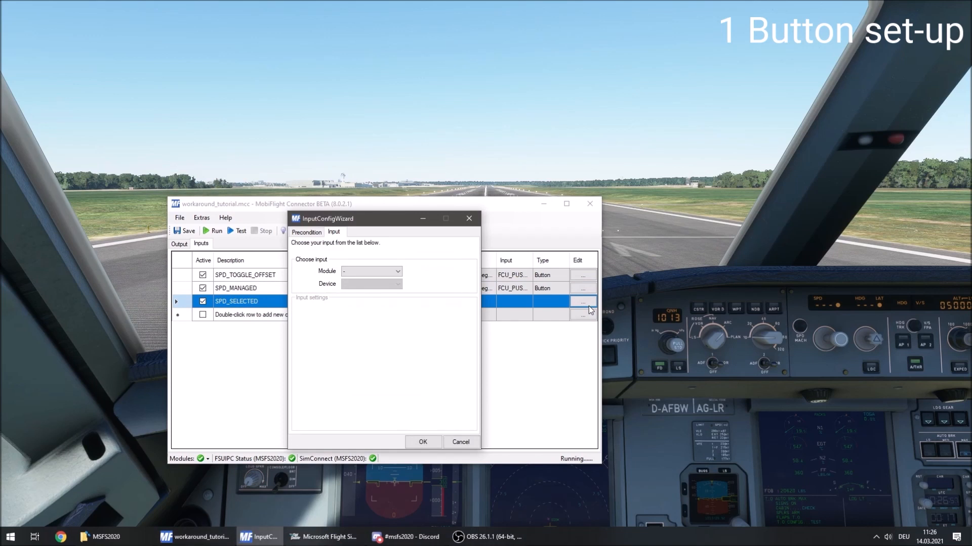
pyautogui.click(369, 272)
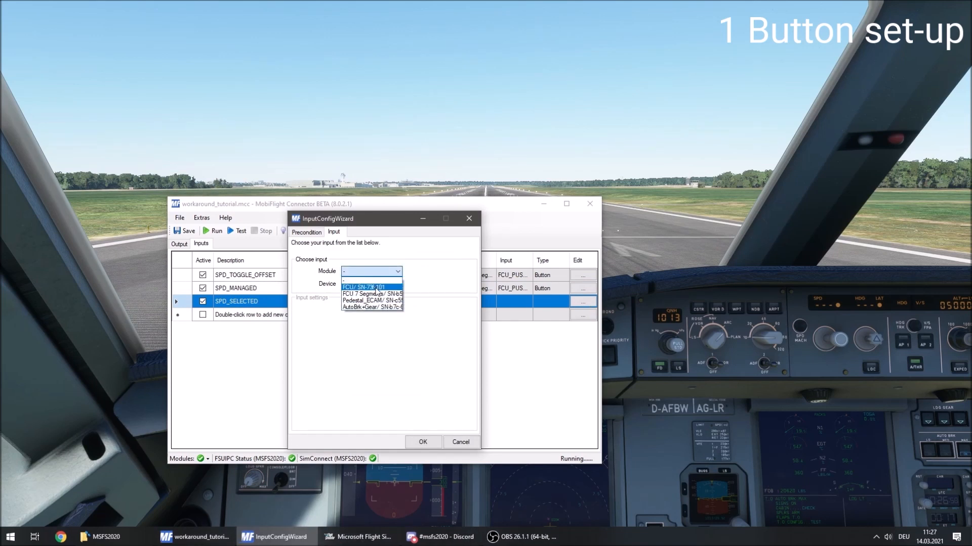
pyautogui.click(377, 296)
pyautogui.click(371, 285)
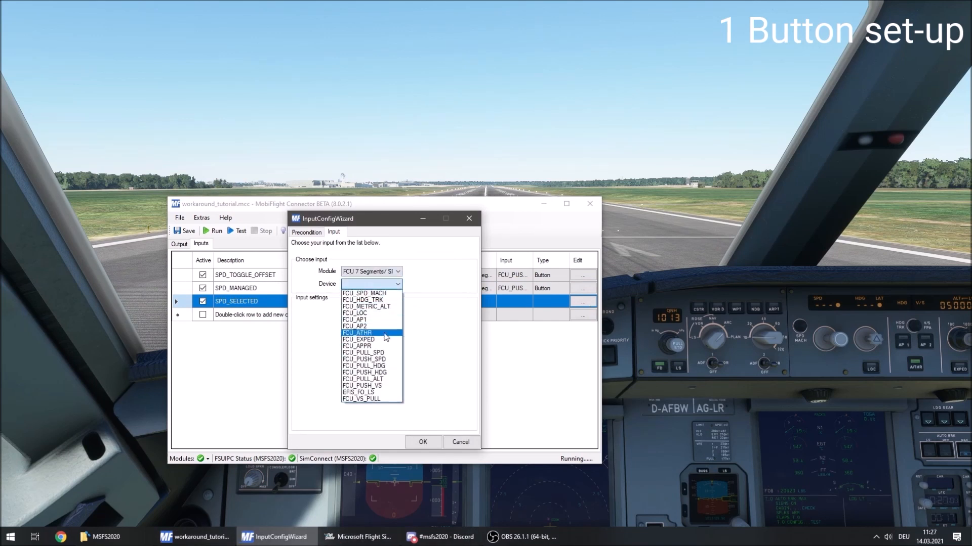
pyautogui.click(389, 360)
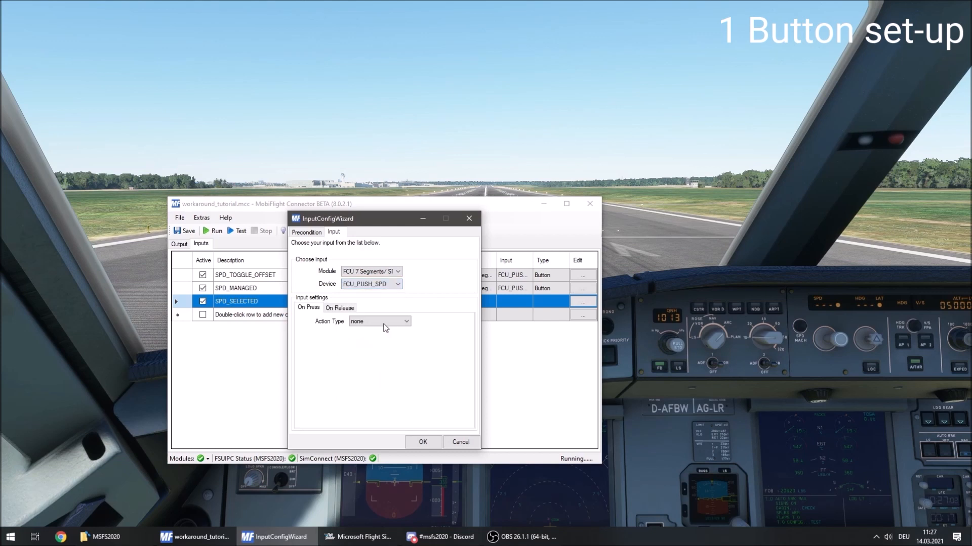
# Set the SPD_SELECTED On Press action type to Event ID with event 68066 and param 1.
pyautogui.click(384, 323)
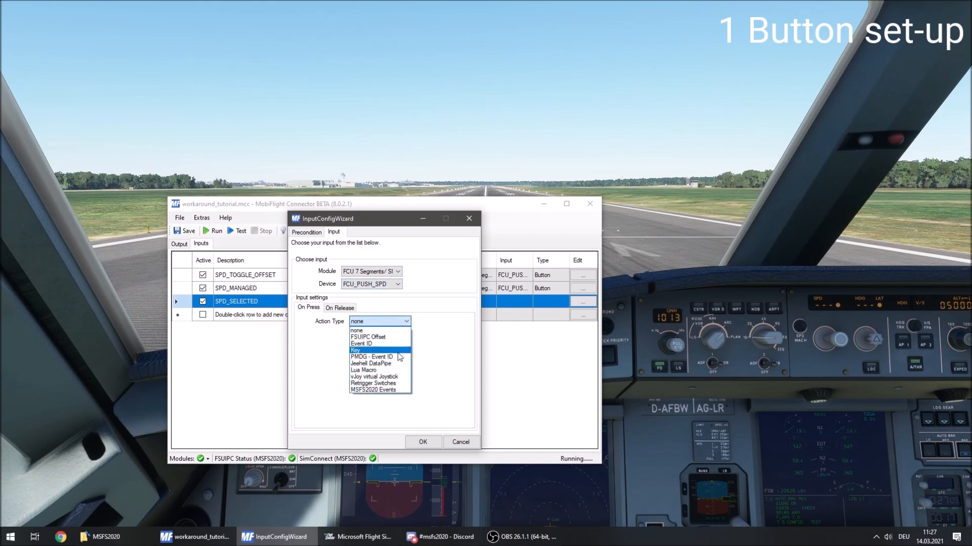
pyautogui.click(360, 344)
pyautogui.click(343, 370)
pyautogui.write('68066')
pyautogui.press('Tab')
pyautogui.write('1')
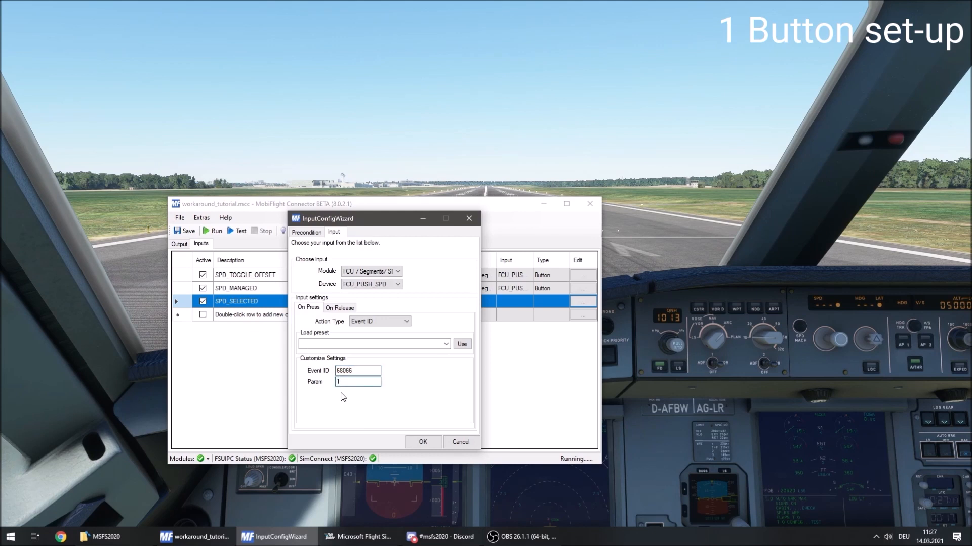
# Apply a config item precondition of SPD_TOGGLE_OFFSET = 0 to SPD_SELECTED, accept it and save the project.
pyautogui.click(313, 231)
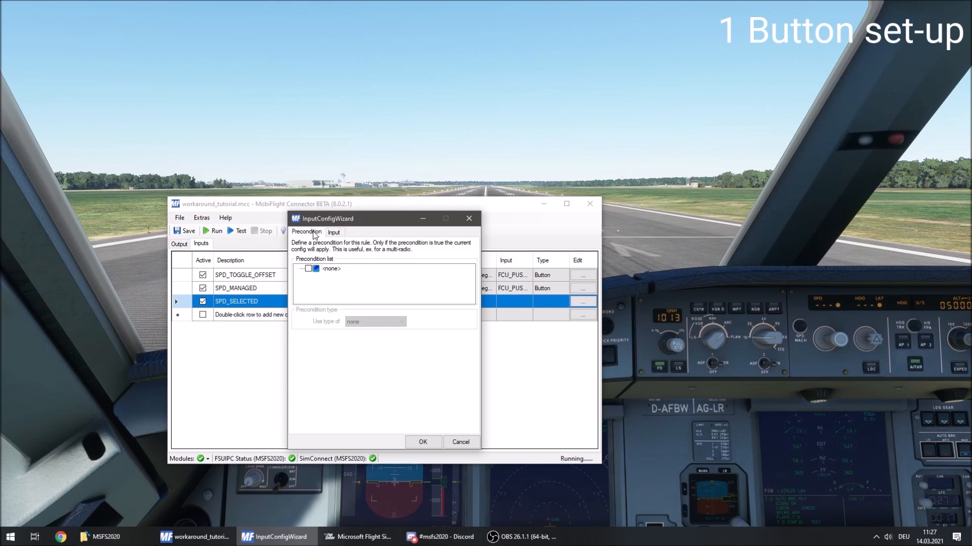
pyautogui.click(308, 269)
pyautogui.click(369, 322)
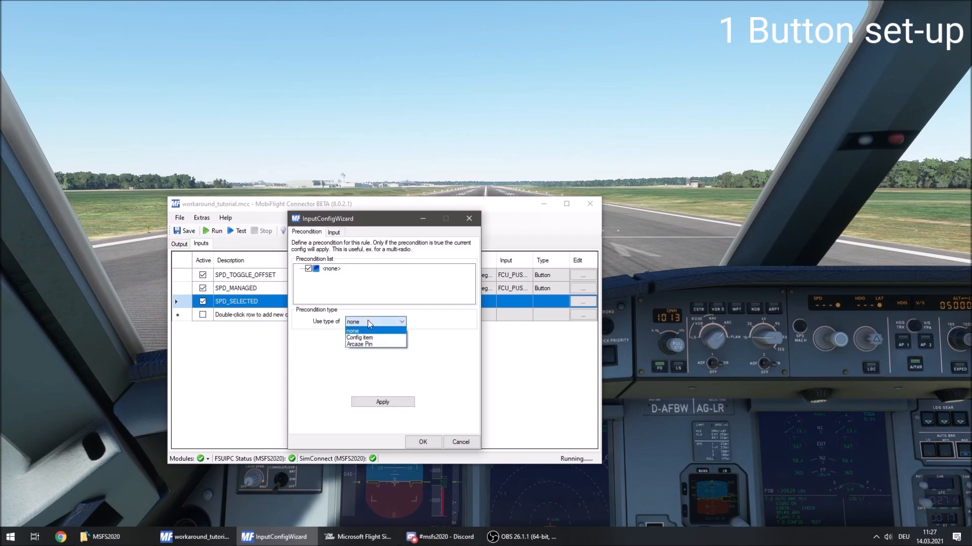
pyautogui.click(379, 338)
pyautogui.click(379, 364)
pyautogui.write('0')
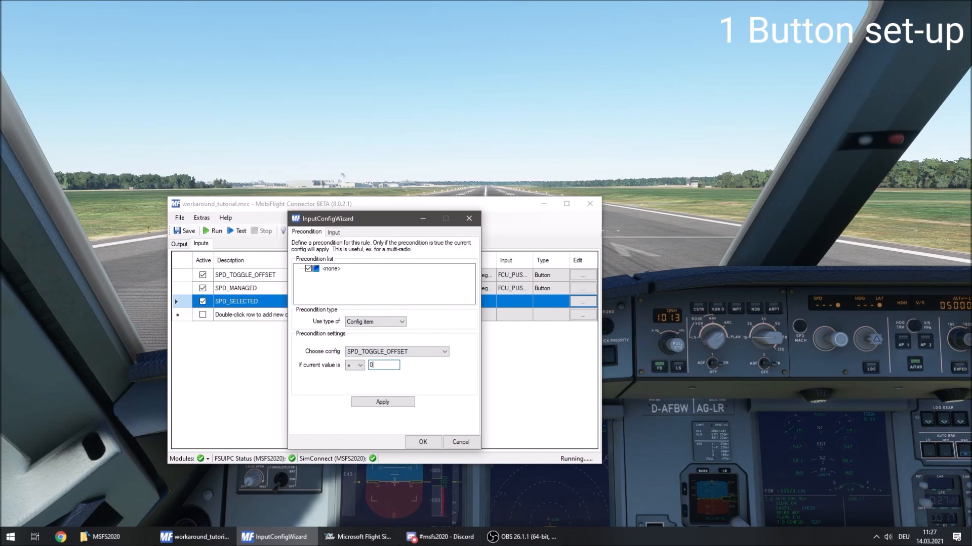
pyautogui.click(405, 402)
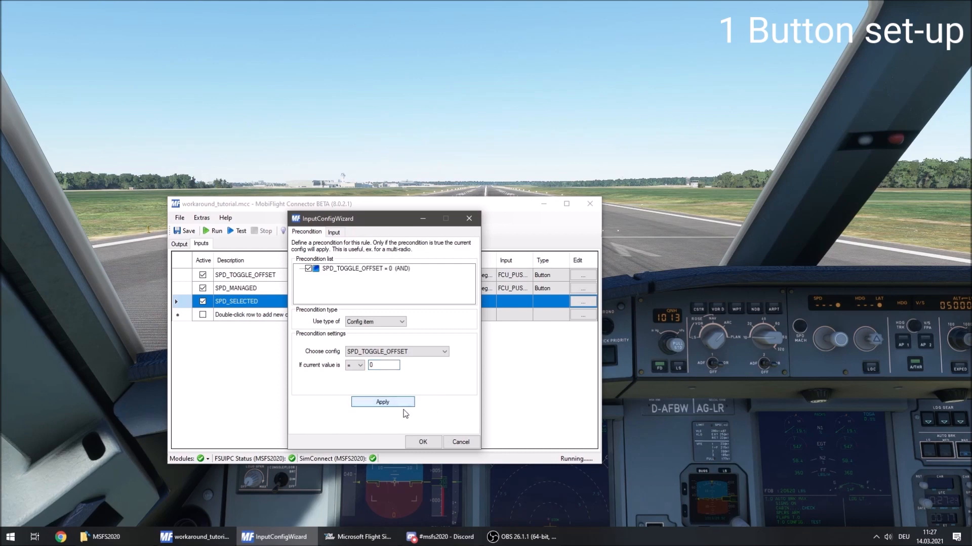
pyautogui.click(423, 441)
pyautogui.click(184, 230)
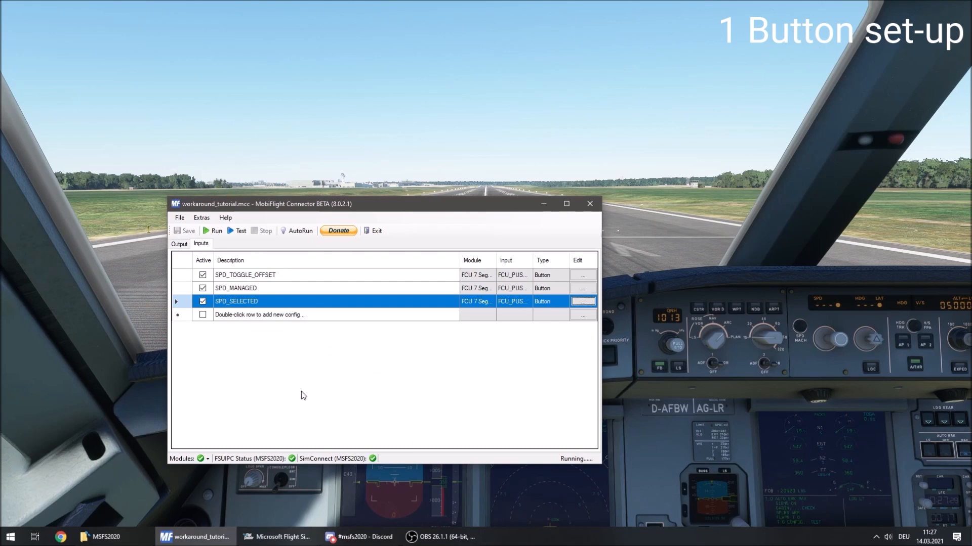
# Run the configuration and check the SPD_TOGGLE_OFFSET output values and the precondition status of the speed inputs.
pyautogui.click(180, 244)
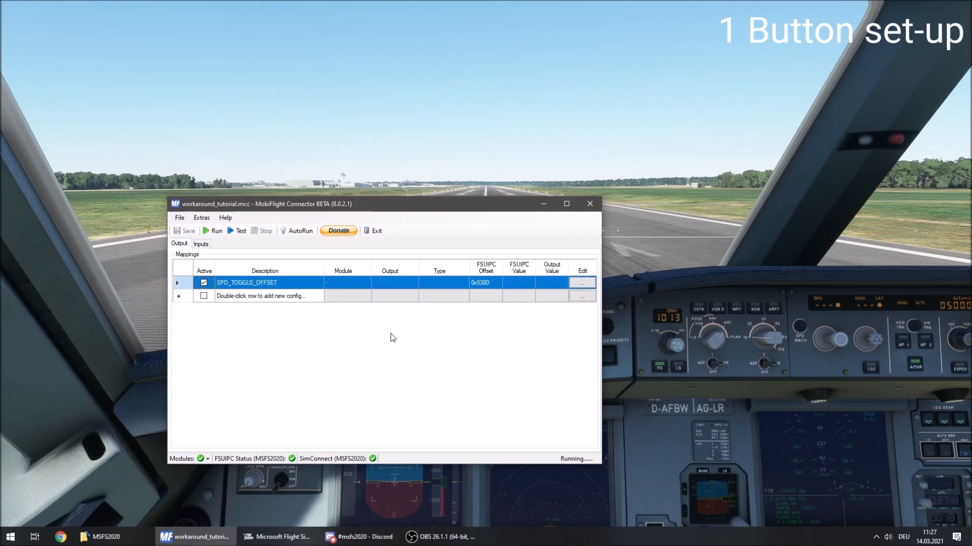
pyautogui.click(215, 233)
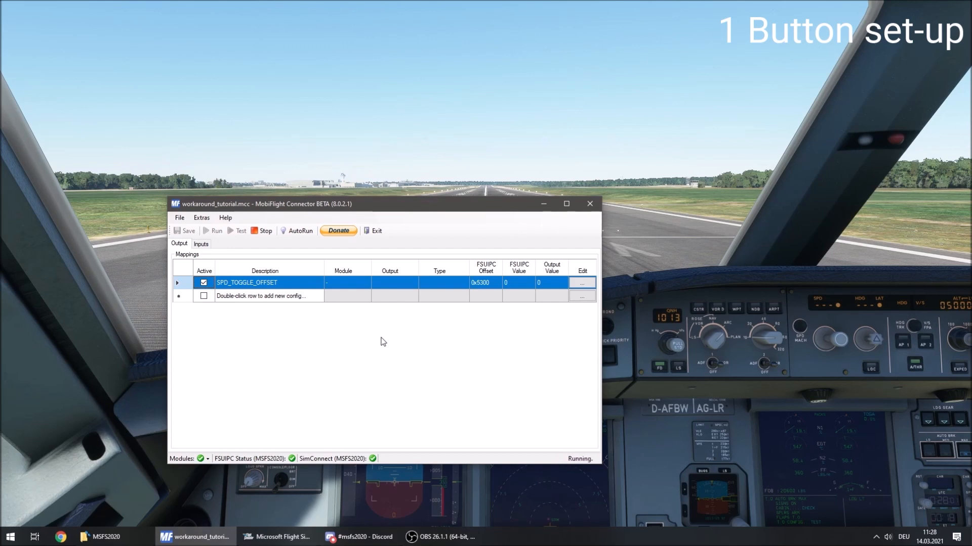
pyautogui.click(202, 244)
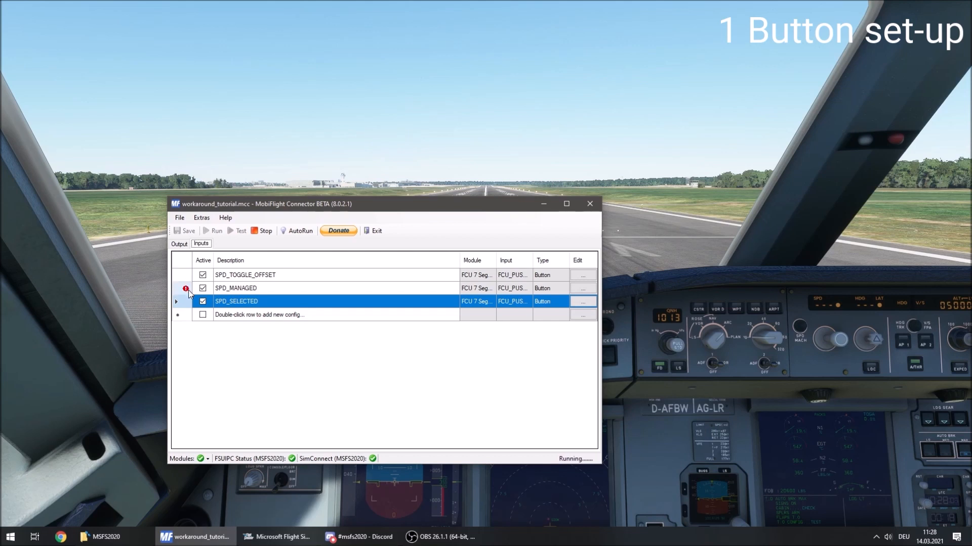
pyautogui.moveTo(186, 291)
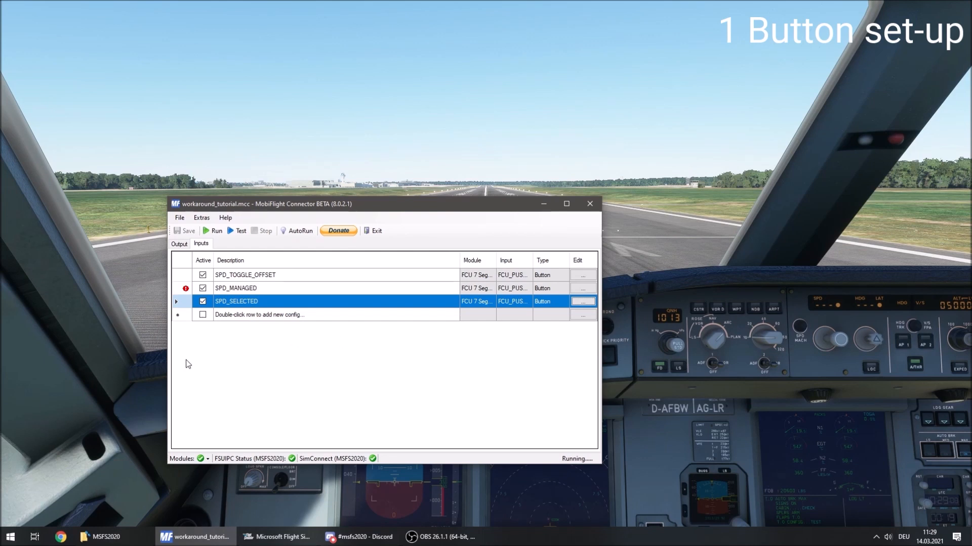
# Add two output configs named SPD_MANAGED and SPD_SELECTED and set both to active.
pyautogui.click(178, 245)
pyautogui.doubleClick(241, 297)
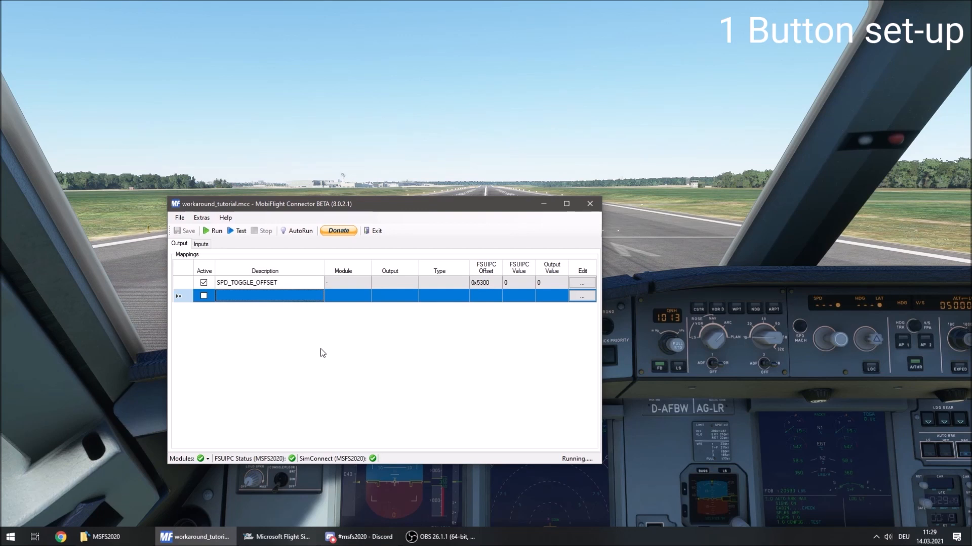
pyautogui.write('SPD_')
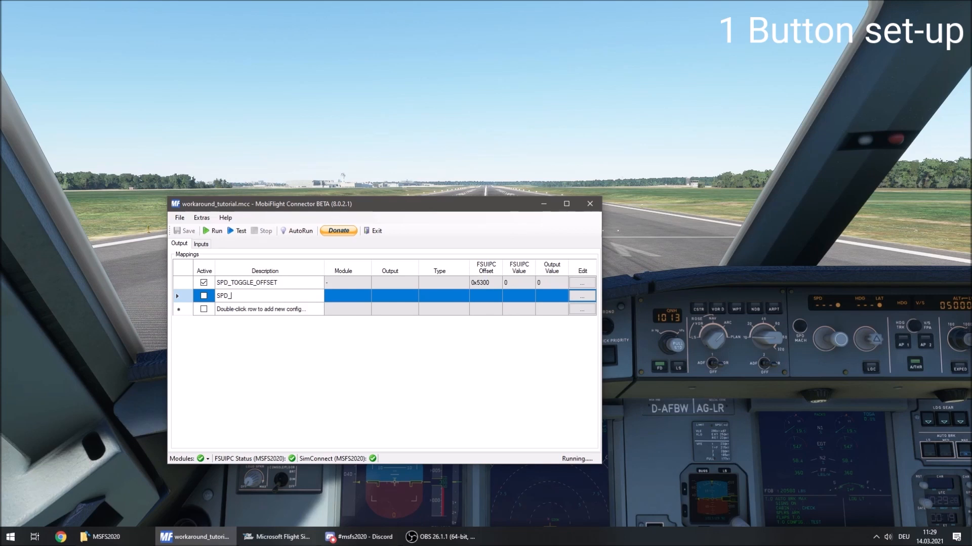
pyautogui.write('MANAGED')
pyautogui.press('Return')
pyautogui.write('SPD_SELECTED')
pyautogui.press('Return')
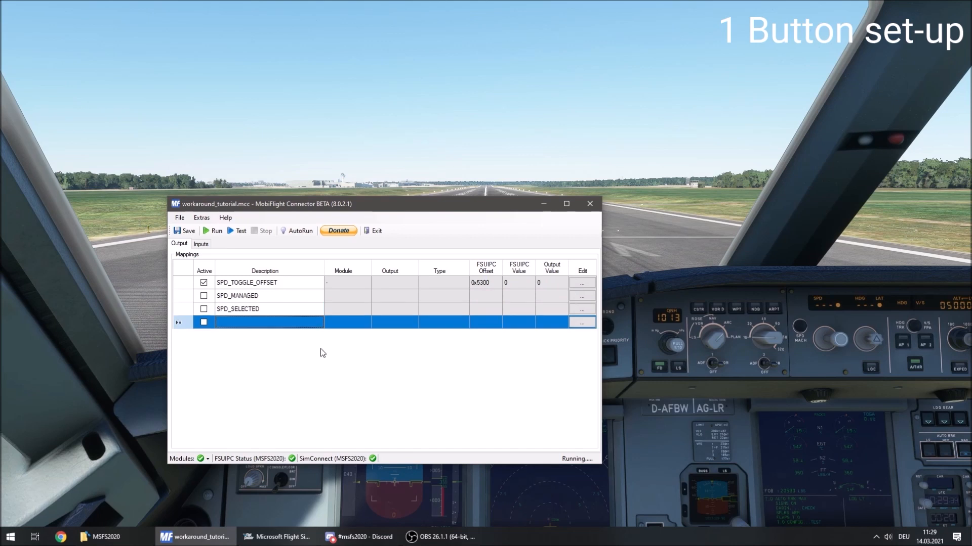
pyautogui.click(204, 296)
pyautogui.click(203, 309)
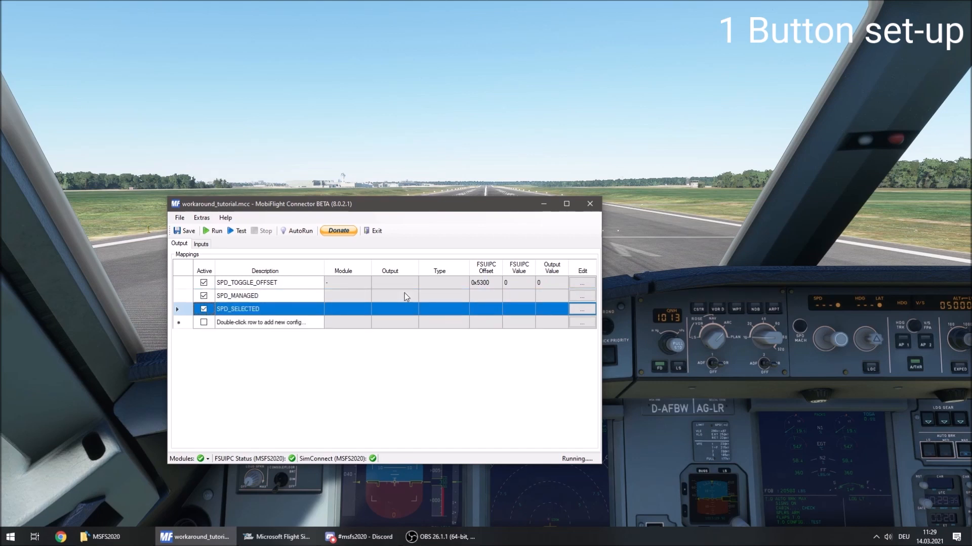
# Assign the SPD_MANAGED output to the FCU 7 Segments module as a Display Module using the 7-Segment_SPD display.
pyautogui.click(583, 297)
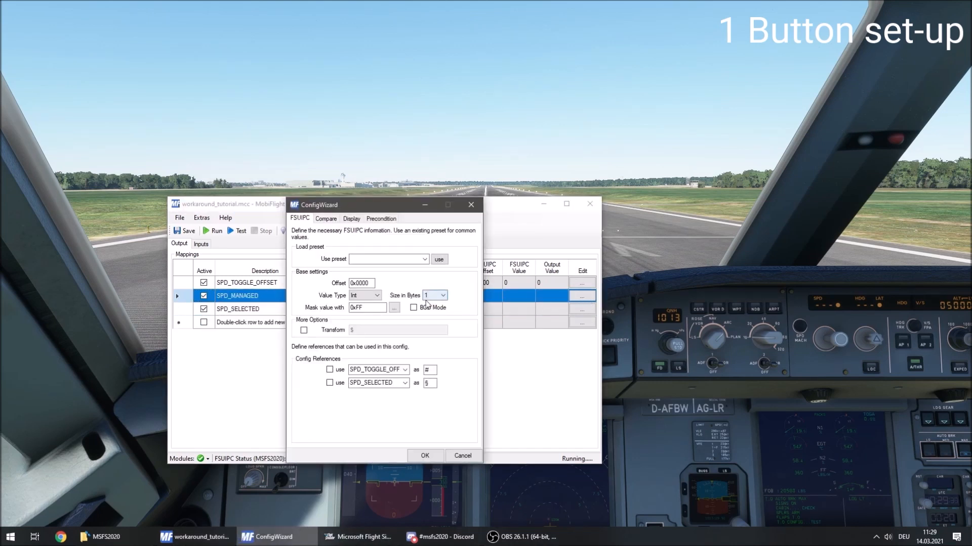
pyautogui.click(351, 219)
pyautogui.click(396, 259)
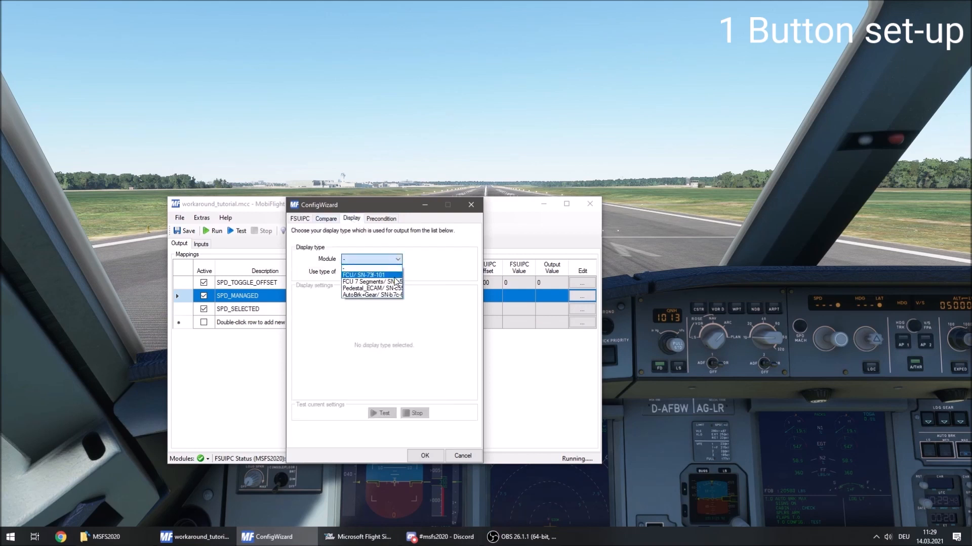
pyautogui.click(395, 281)
pyautogui.click(396, 273)
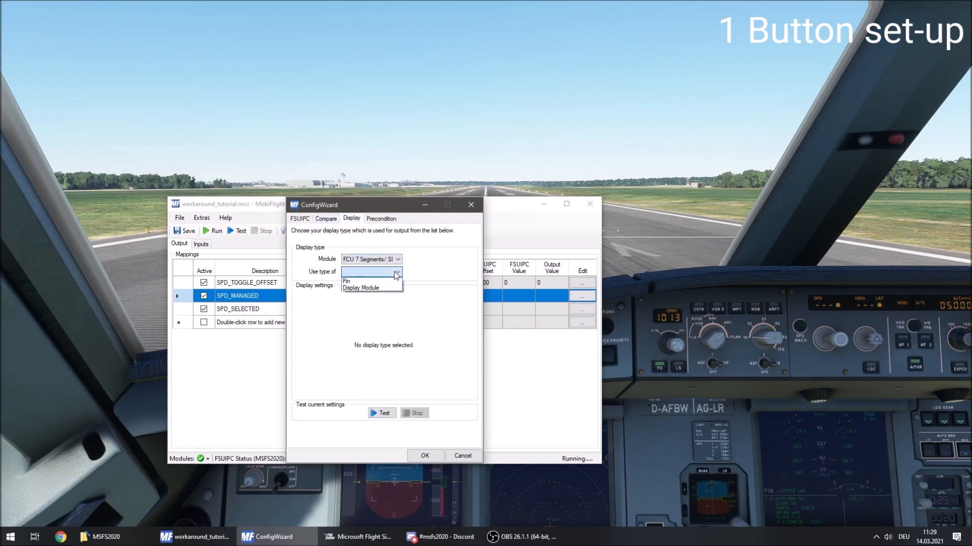
pyautogui.click(372, 287)
pyautogui.click(387, 297)
pyautogui.click(388, 305)
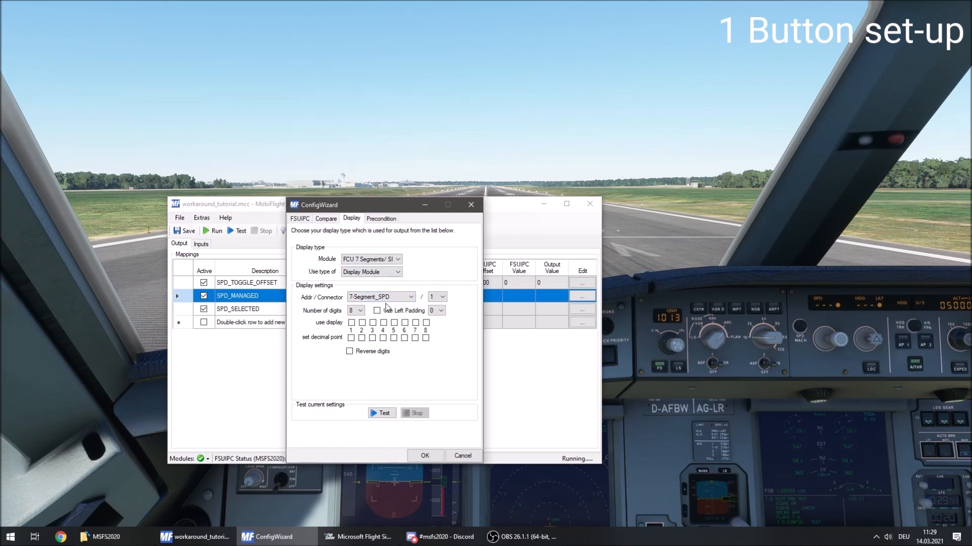
# Enable only display digits 2, 3 and 4 for SPD_MANAGED, run the display test and stop it.
pyautogui.click(352, 323)
pyautogui.click(362, 323)
pyautogui.click(373, 324)
pyautogui.click(384, 323)
pyautogui.click(351, 323)
pyautogui.click(381, 414)
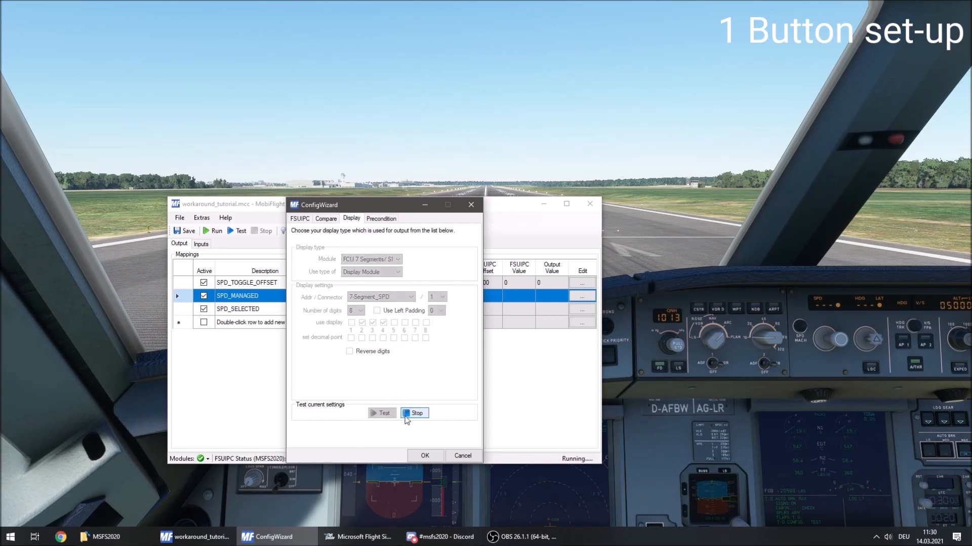
pyautogui.click(408, 415)
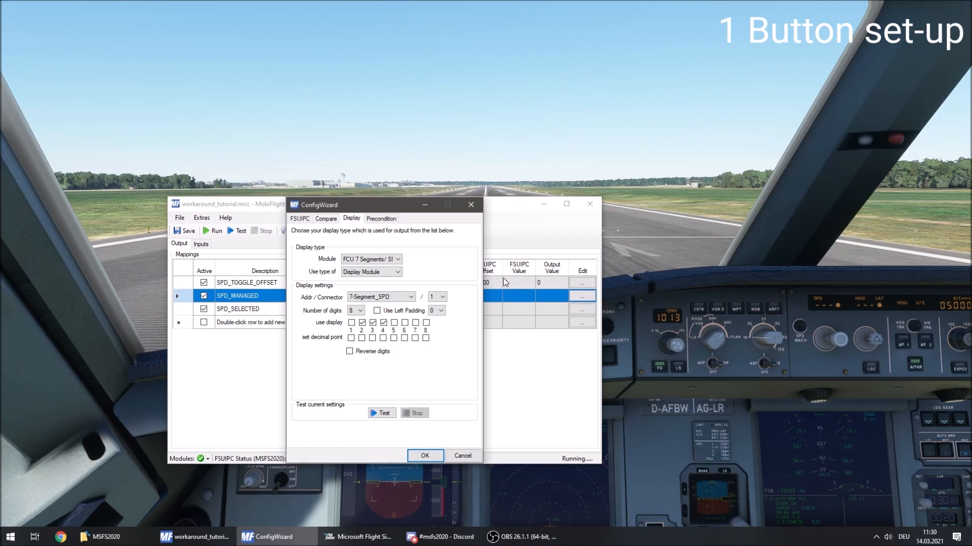
# Apply a config item precondition of SPD_TOGGLE_OFFSET = 0 to the SPD_MANAGED output.
pyautogui.click(380, 218)
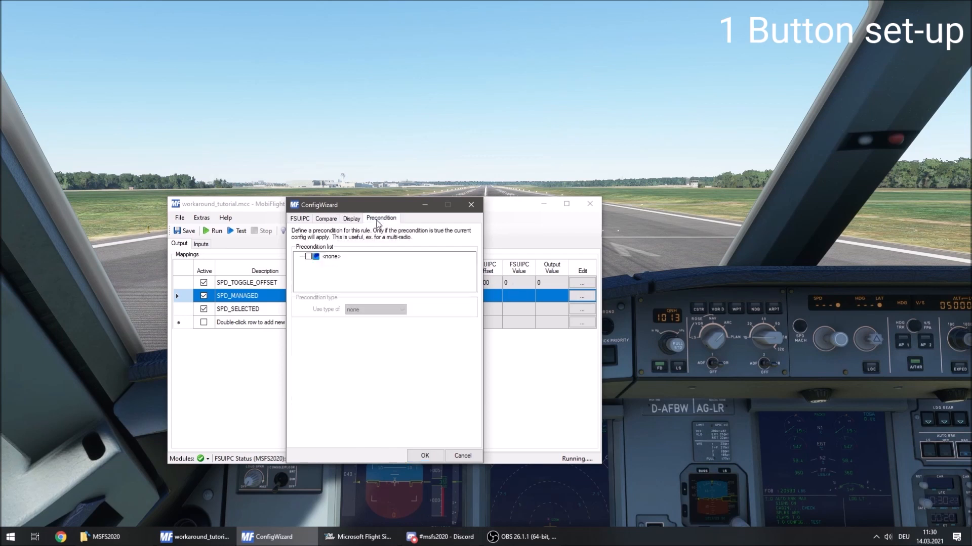
pyautogui.click(331, 256)
pyautogui.click(309, 257)
pyautogui.click(377, 309)
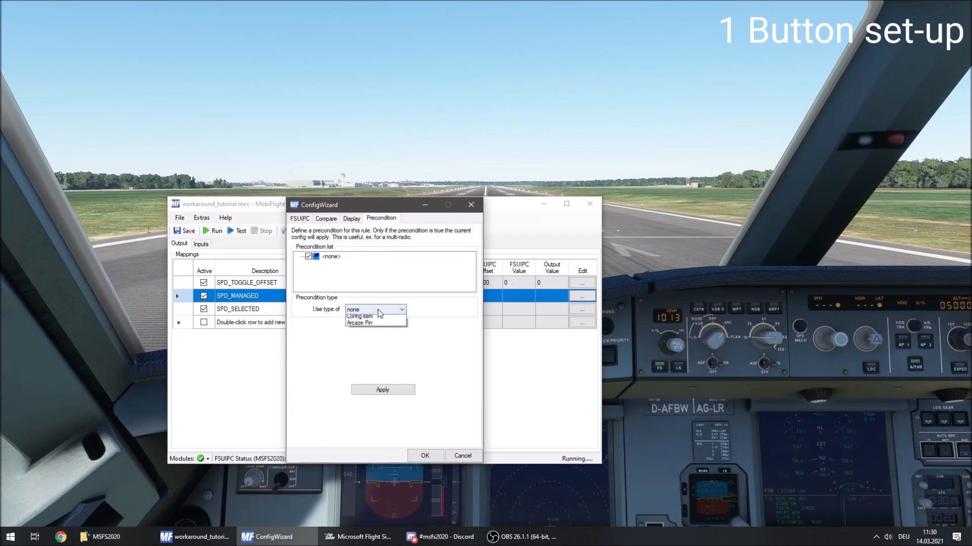
pyautogui.click(389, 327)
pyautogui.click(393, 354)
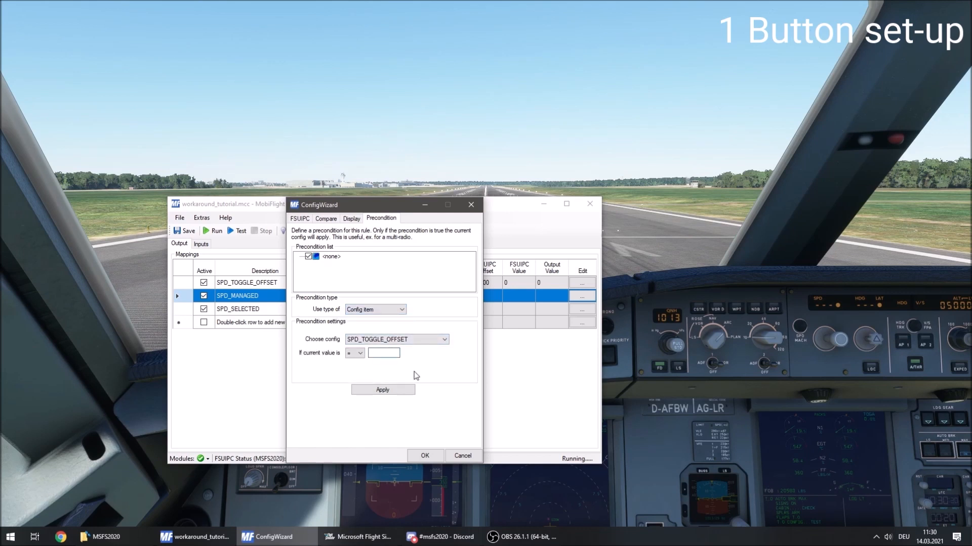
pyautogui.write('0')
pyautogui.click(388, 392)
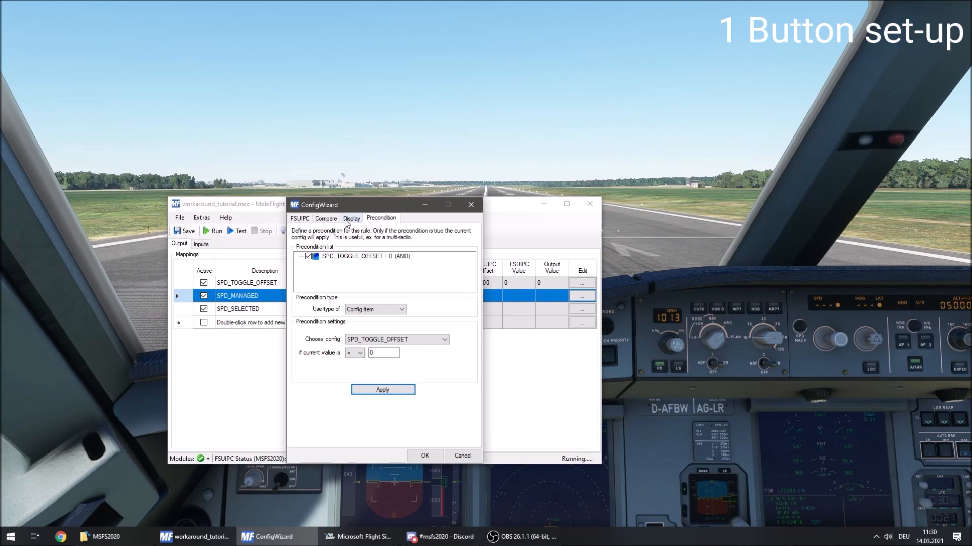
# Add a comparison to SPD_MANAGED that sets a current value equal to 0 to dashes (---), and accept the config.
pyautogui.click(326, 219)
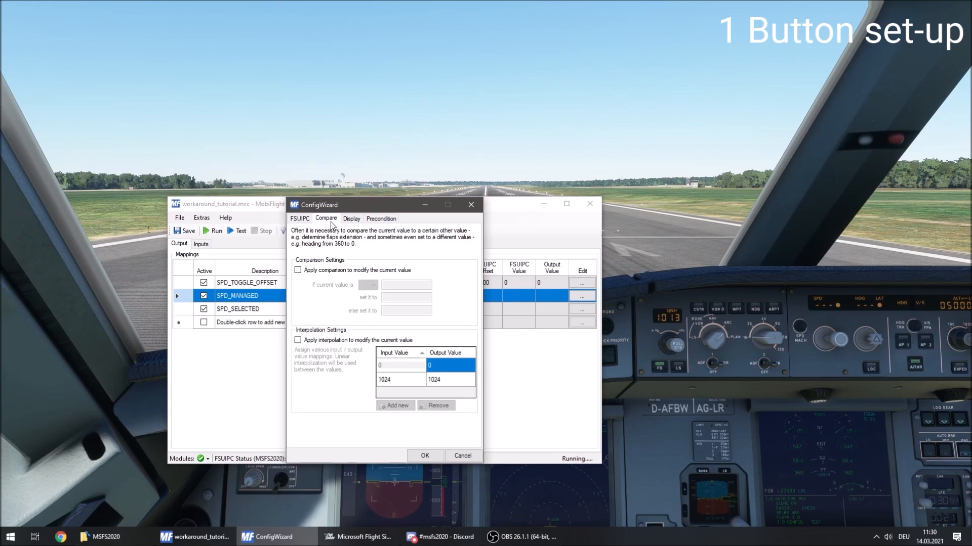
pyautogui.click(297, 270)
pyautogui.click(373, 285)
pyautogui.click(367, 307)
pyautogui.click(409, 285)
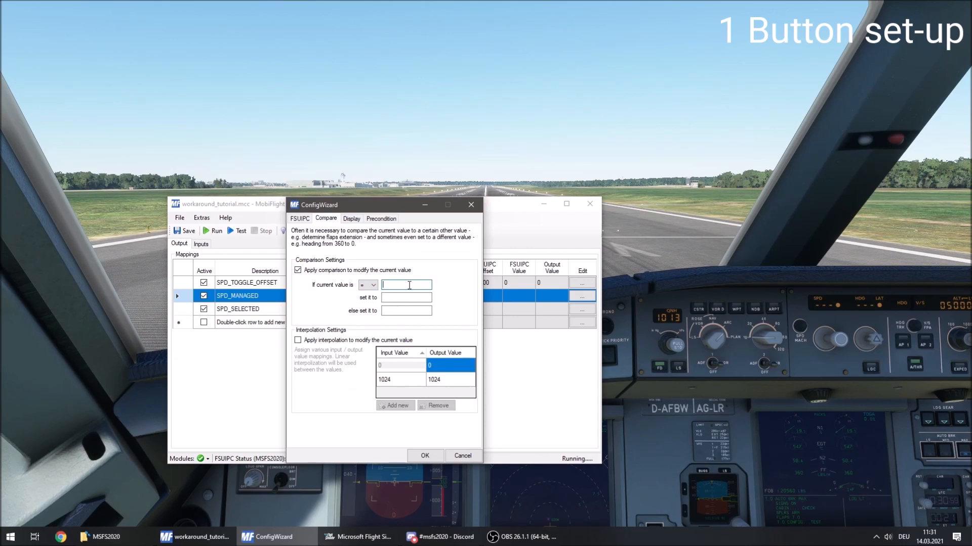
pyautogui.press('Tab')
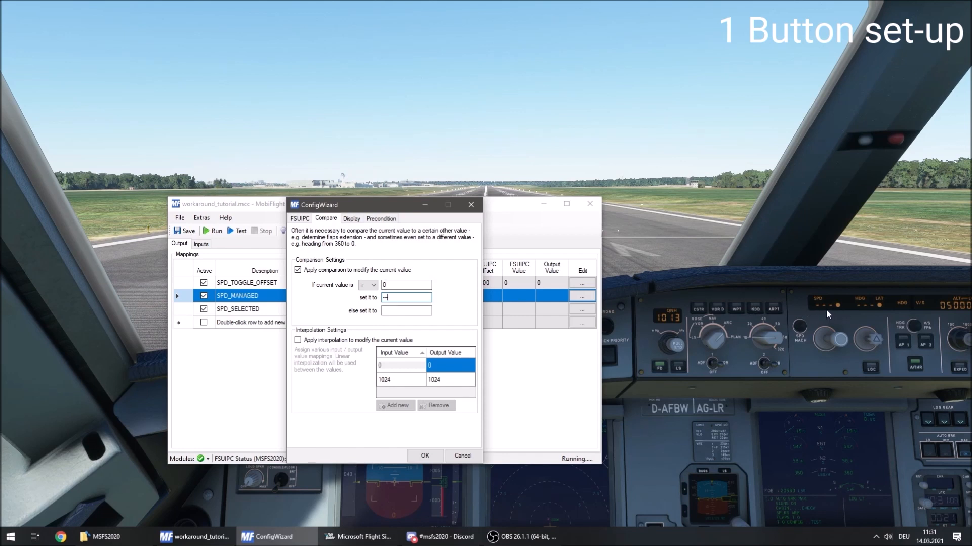
pyautogui.click(426, 456)
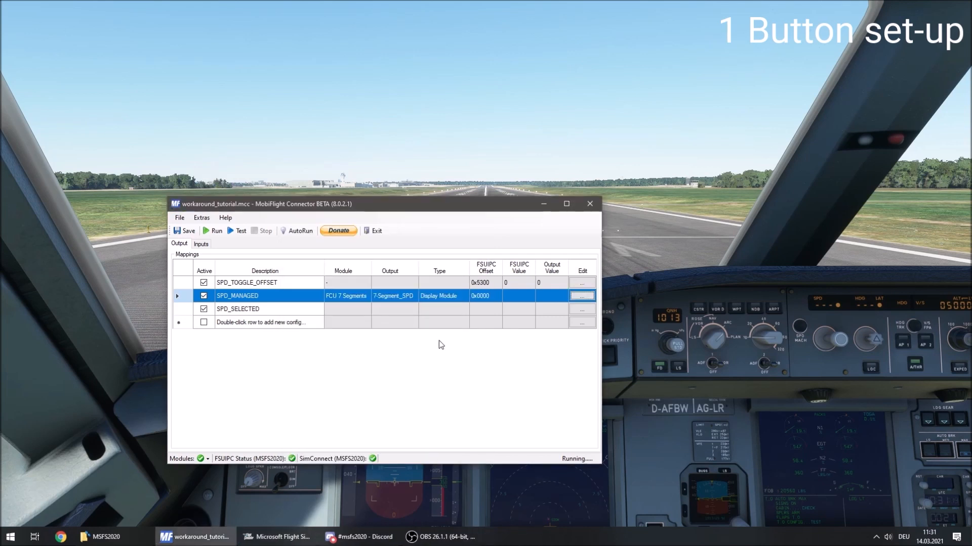
# Load the "Autopilot - AP Air Speed Value" preset into the SPD_SELECTED output config.
pyautogui.click(423, 311)
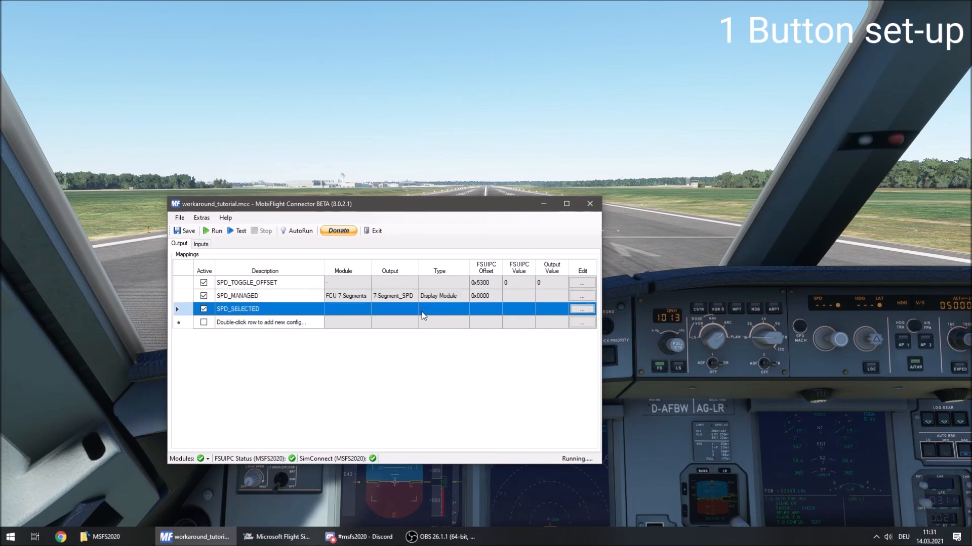
pyautogui.click(587, 311)
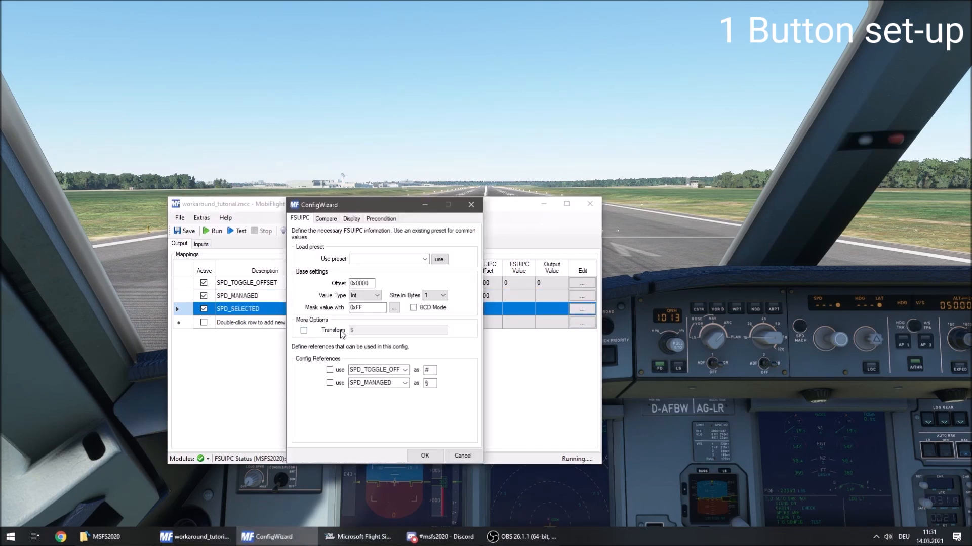
pyautogui.click(424, 259)
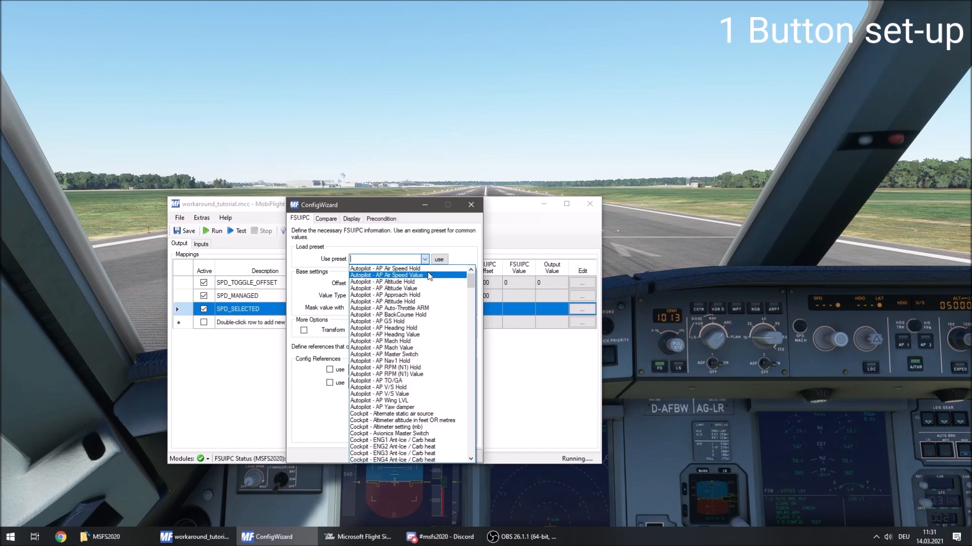
pyautogui.click(429, 275)
pyautogui.click(435, 261)
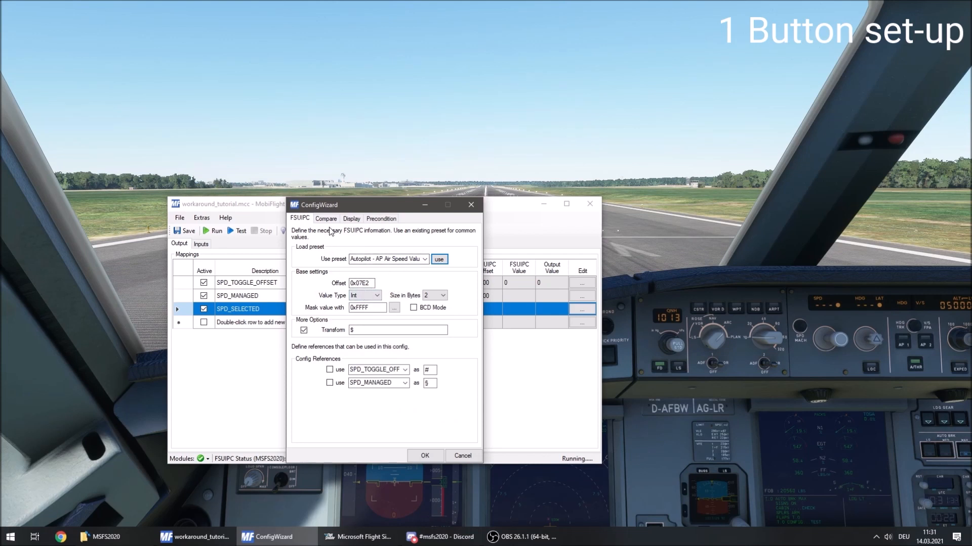
# Assign the SPD_SELECTED output to the FCU 7 Segments module with the Display Module type.
pyautogui.click(352, 220)
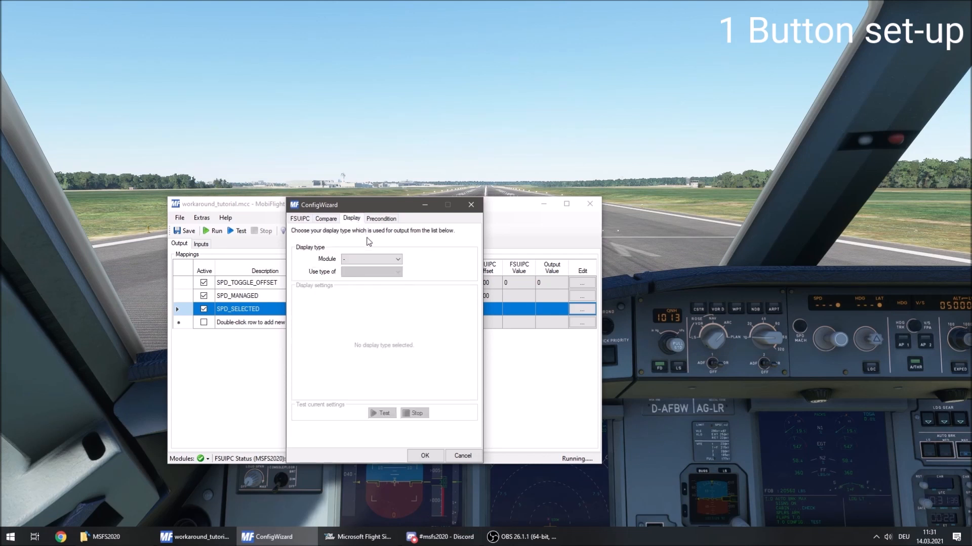
pyautogui.click(396, 262)
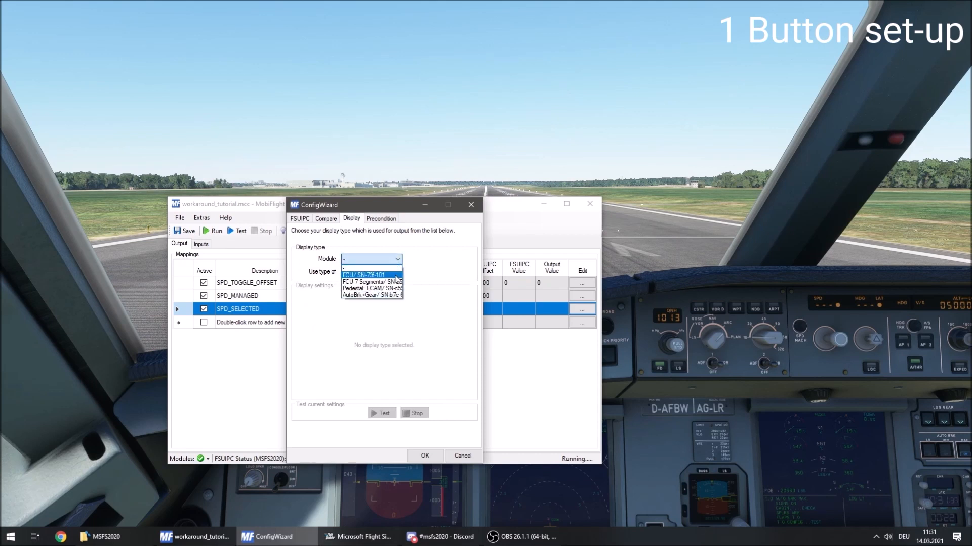
pyautogui.click(395, 282)
pyautogui.click(396, 273)
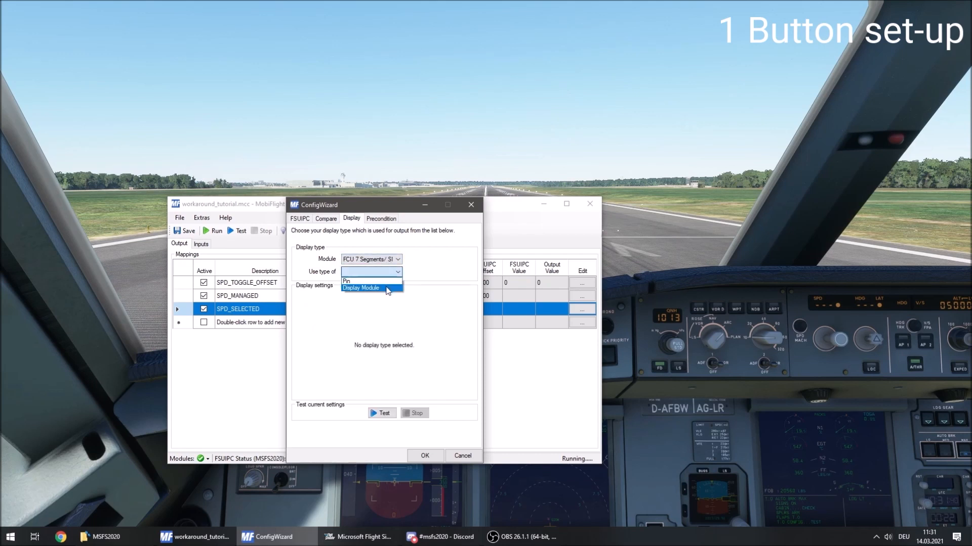
pyautogui.click(390, 282)
# Enable digits 2, 3 and 4 of the 7-Segment_SPD display for SPD_SELECTED, then start and stop the display test.
pyautogui.click(362, 323)
pyautogui.click(372, 323)
pyautogui.click(383, 323)
pyautogui.click(381, 413)
pyautogui.click(413, 415)
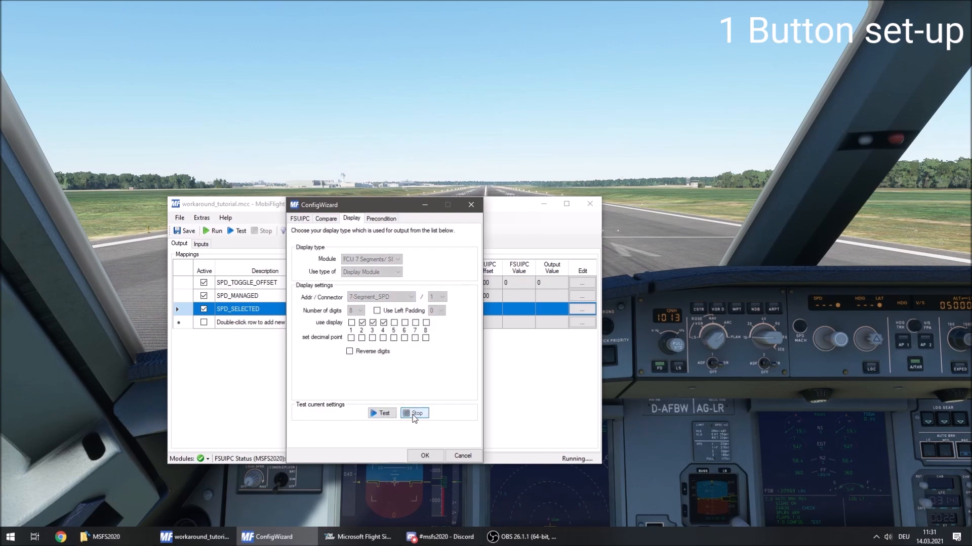
# Apply a config item precondition of SPD_TOGGLE_OFFSET = 1 to the SPD_SELECTED output and accept the config.
pyautogui.click(385, 220)
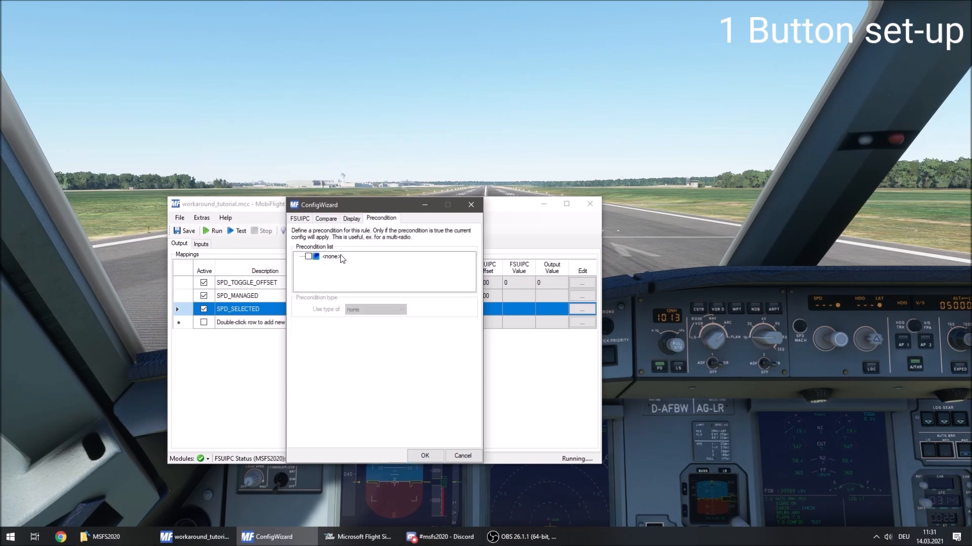
pyautogui.click(309, 256)
pyautogui.click(384, 310)
pyautogui.click(383, 324)
pyautogui.click(384, 354)
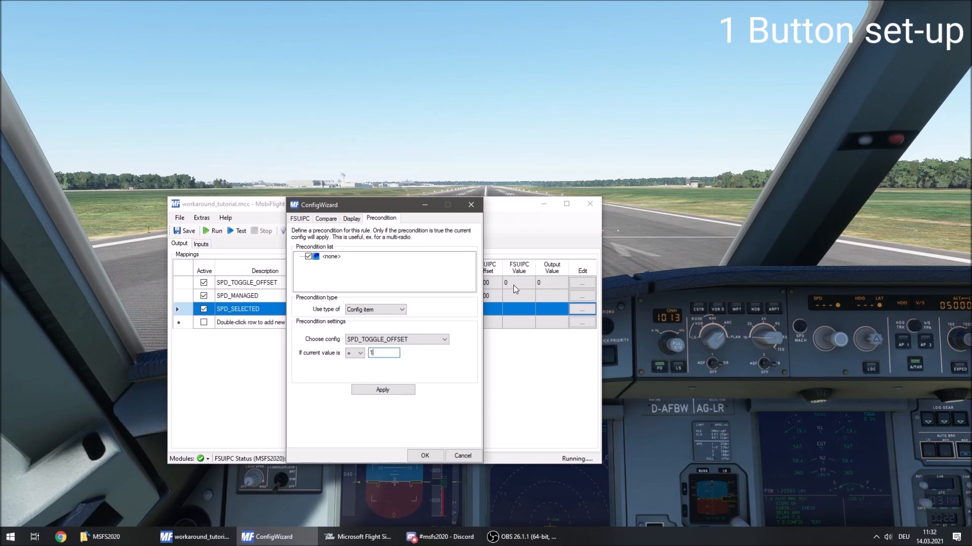
pyautogui.click(382, 390)
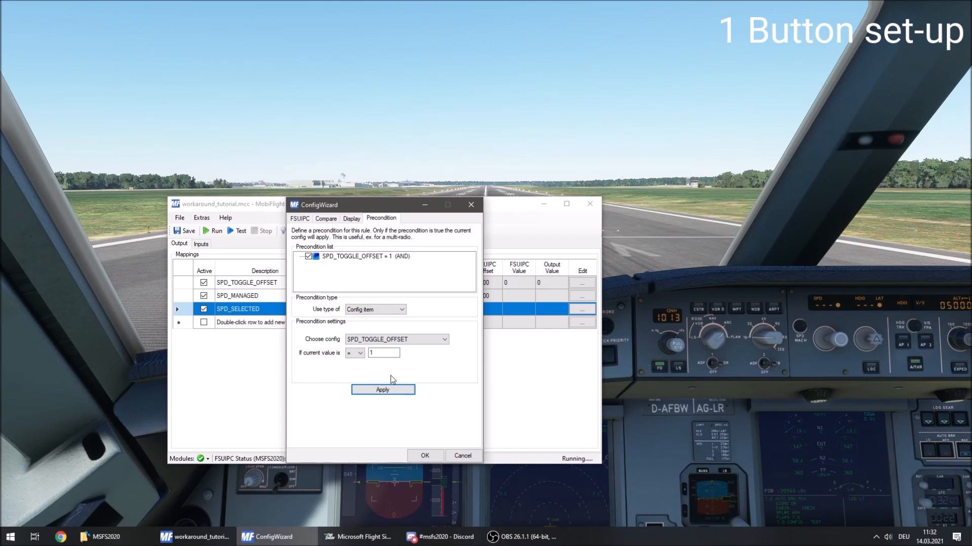
pyautogui.click(429, 457)
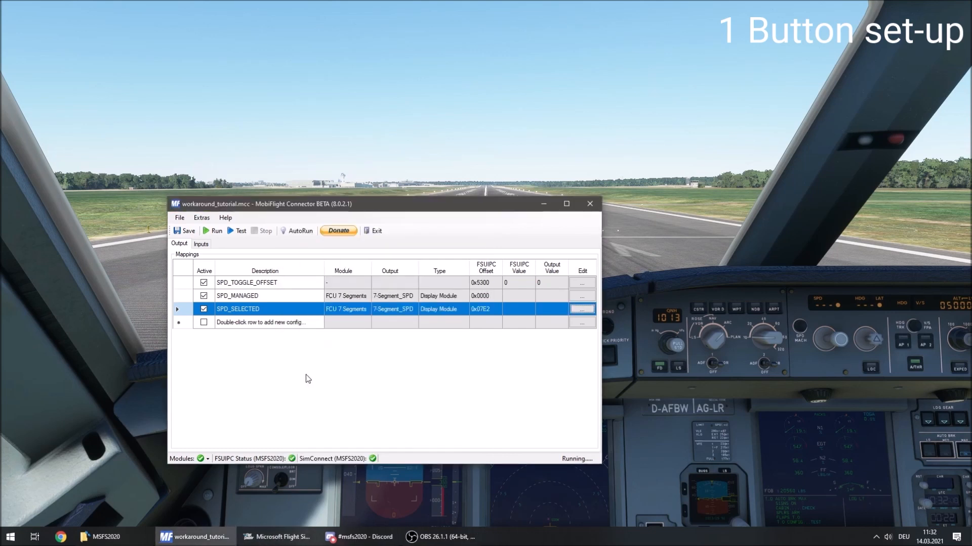
# Save the project and run the configuration to check the values and precondition status of the speed outputs.
pyautogui.click(213, 235)
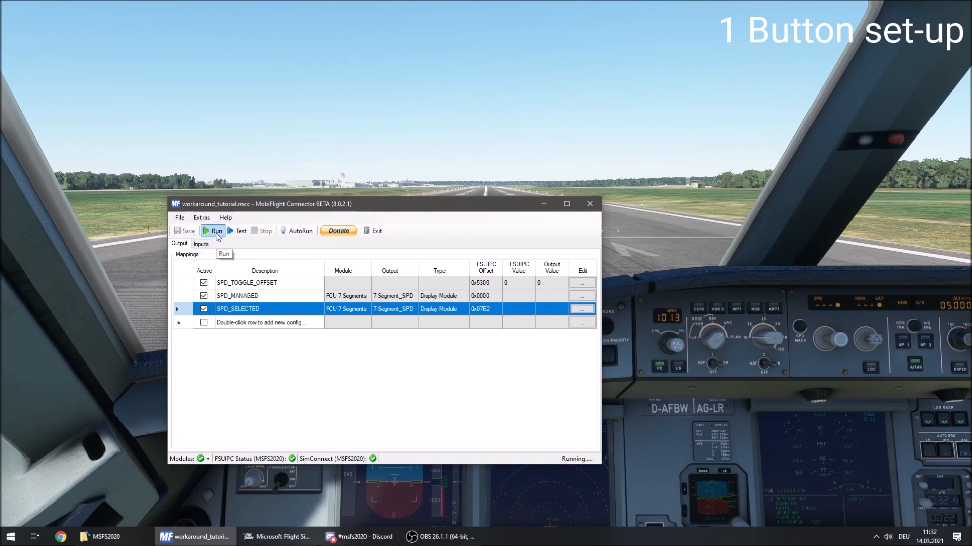
pyautogui.click(216, 233)
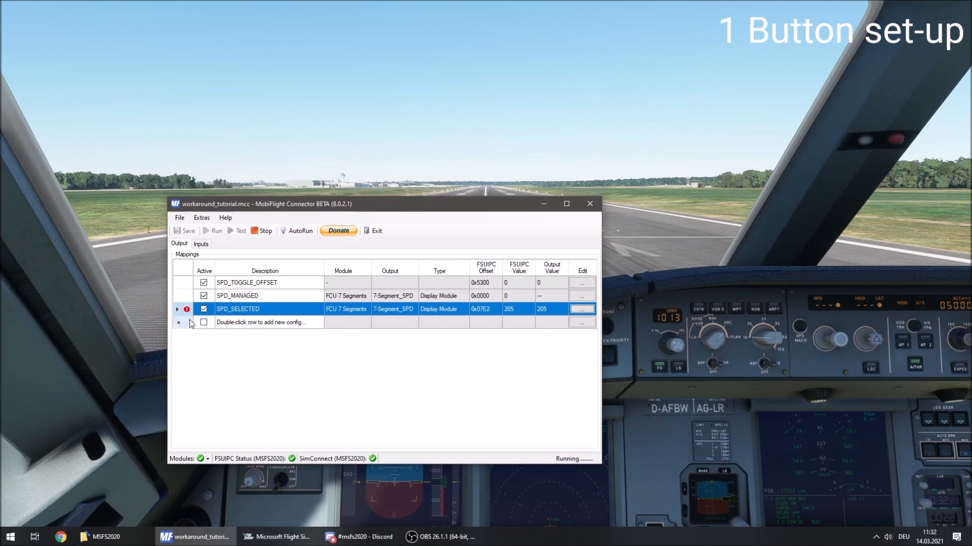
pyautogui.moveTo(188, 313)
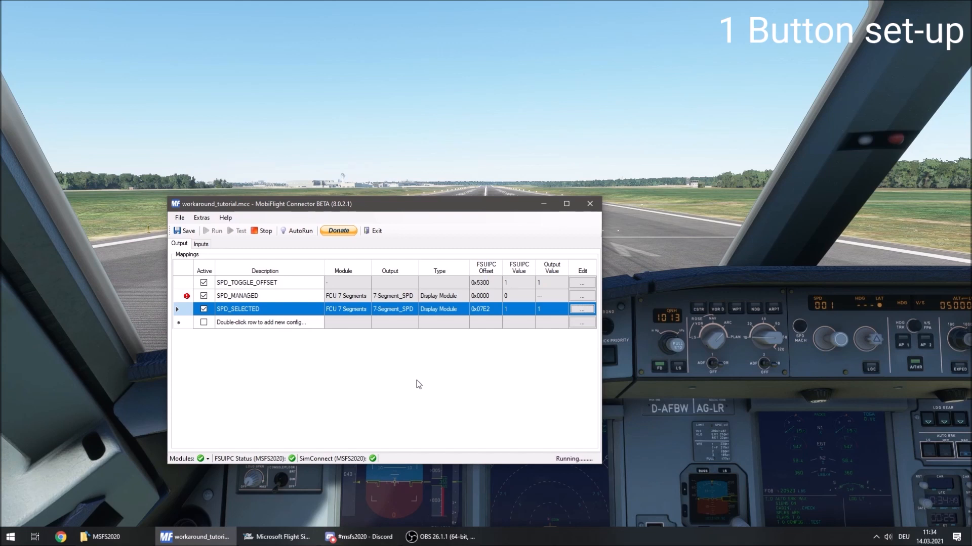
# Stop the run, enable left padding with 0 on the SPD_SELECTED display, accept it and restart the configuration.
pyautogui.click(266, 232)
pyautogui.click(583, 310)
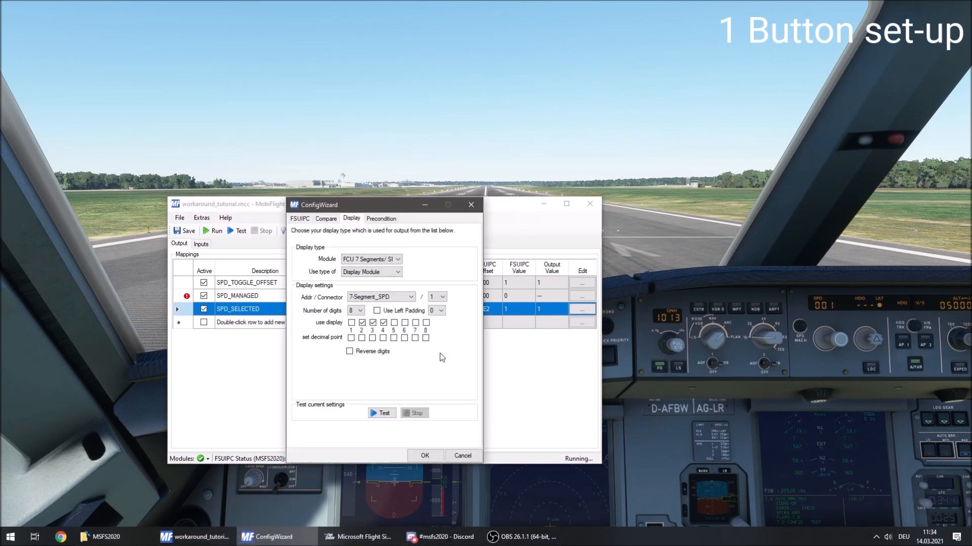
pyautogui.click(376, 311)
pyautogui.click(425, 455)
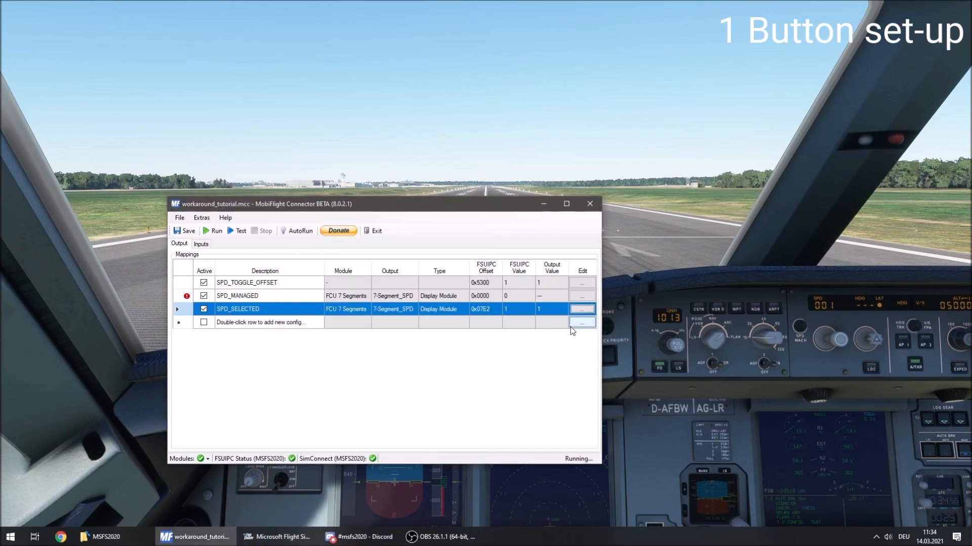
pyautogui.click(210, 232)
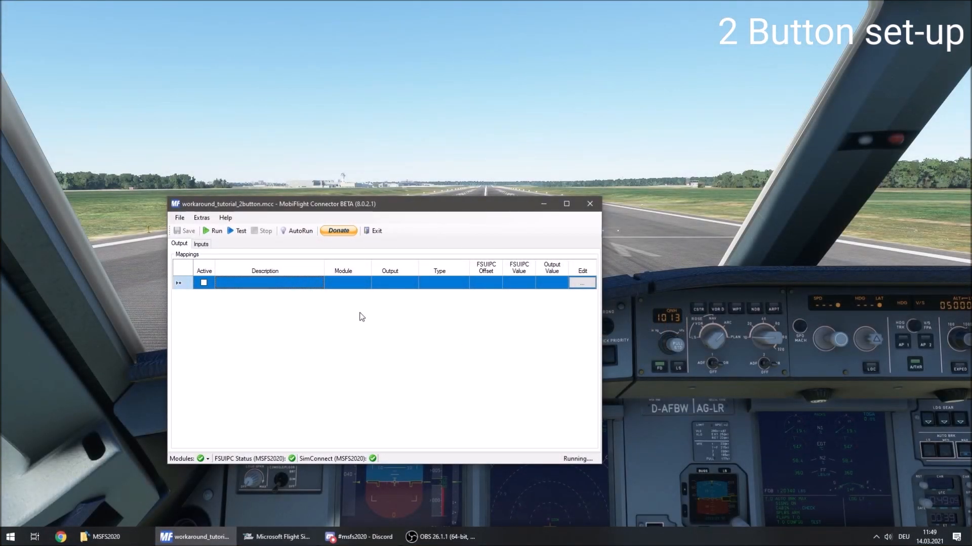
# Add an output config described SPD_TOGGLE_OFFSET and make it active.
pyautogui.click(245, 284)
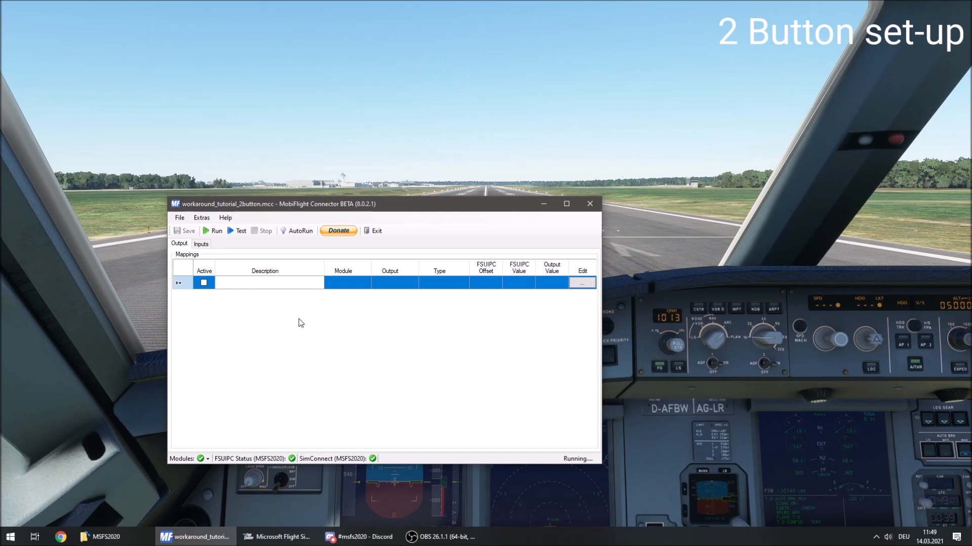
pyautogui.write('S')
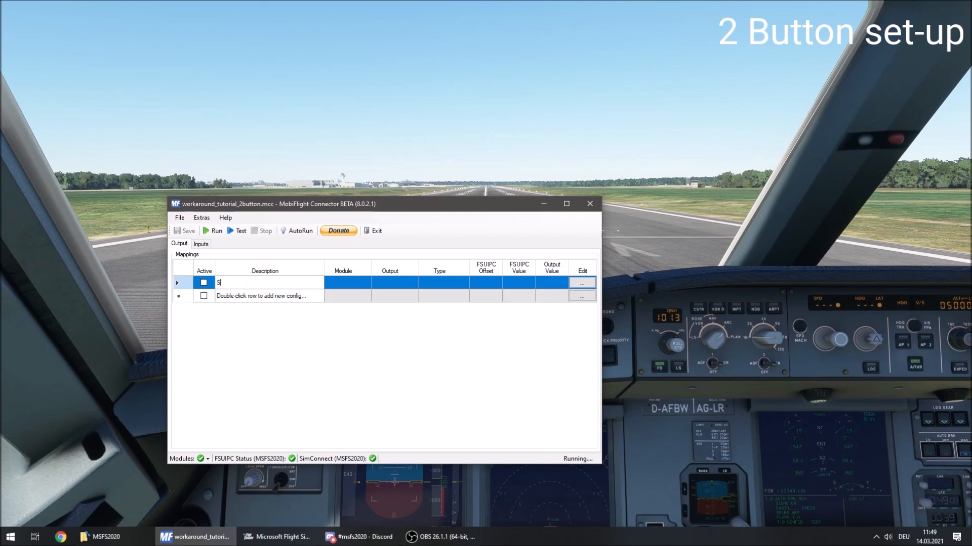
pyautogui.write('PD_TOGGLE_OFFSET')
pyautogui.press('Return')
pyautogui.click(204, 283)
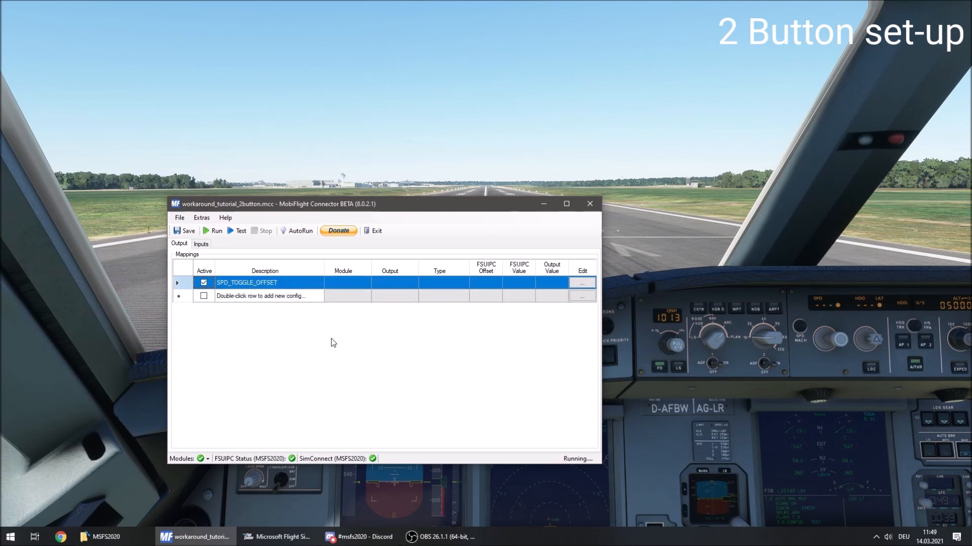
# Set the FSUIPC offset of the SPD_TOGGLE_OFFSET output to 0x5300, accept the config and save the project.
pyautogui.click(576, 285)
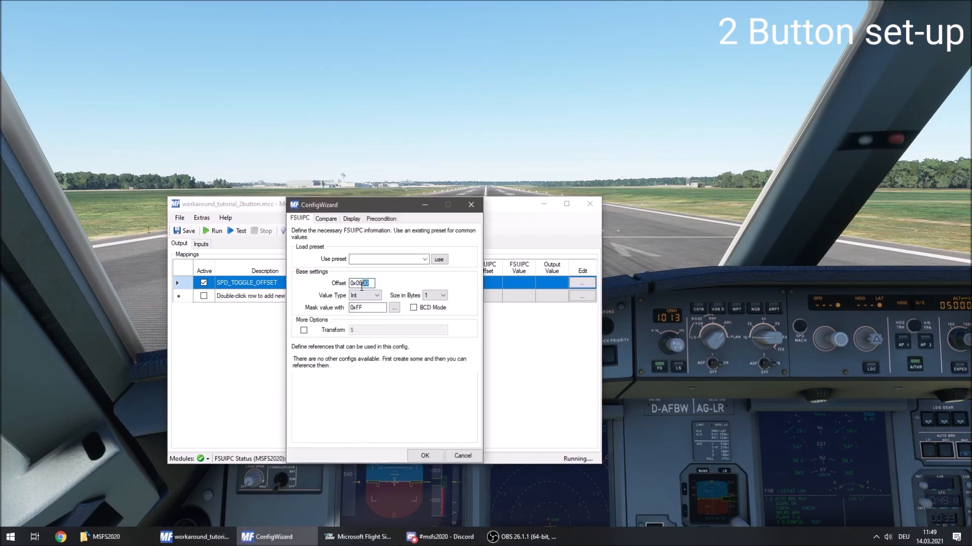
pyautogui.write('5300')
pyautogui.click(425, 456)
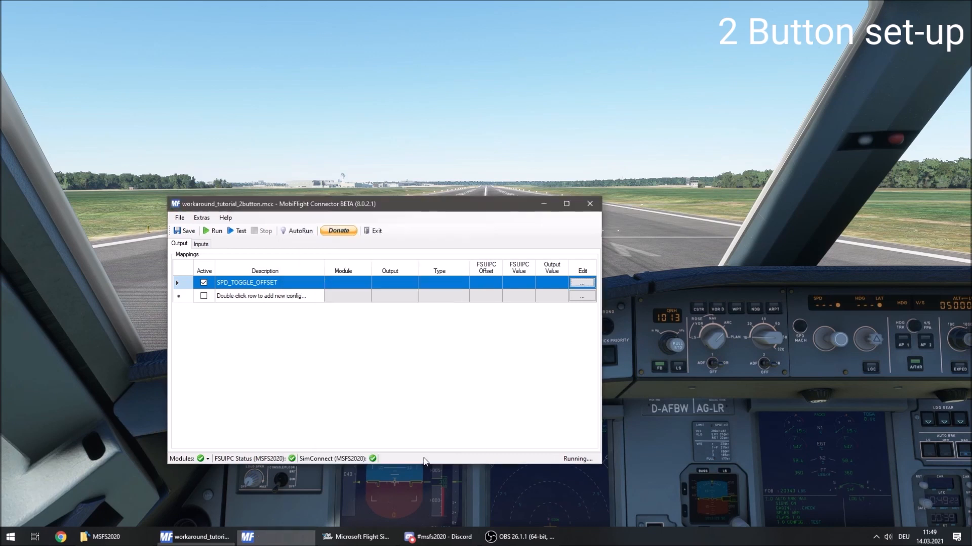
pyautogui.hotkey('ctrl', 's')
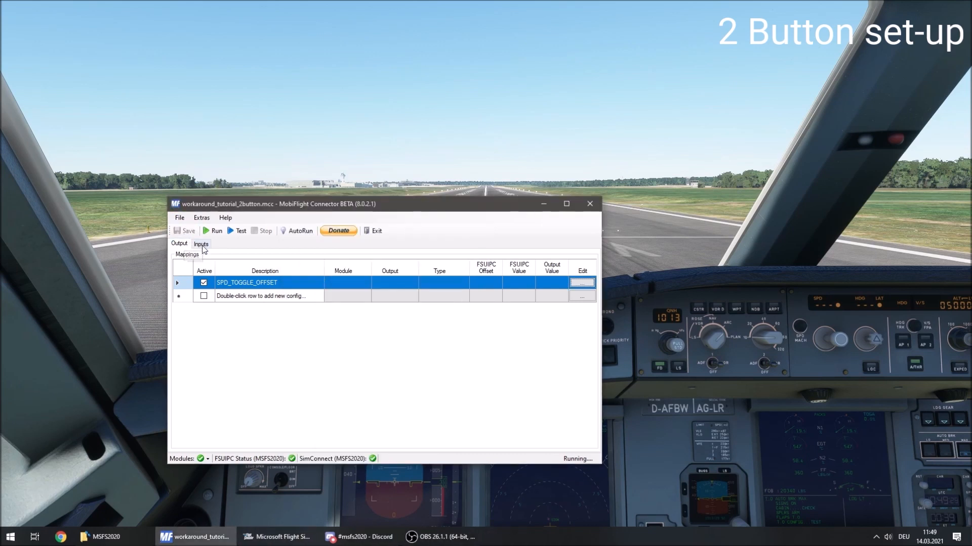
# Add an input config described SPD_OFFSET_MANAGED.
pyautogui.doubleClick(259, 276)
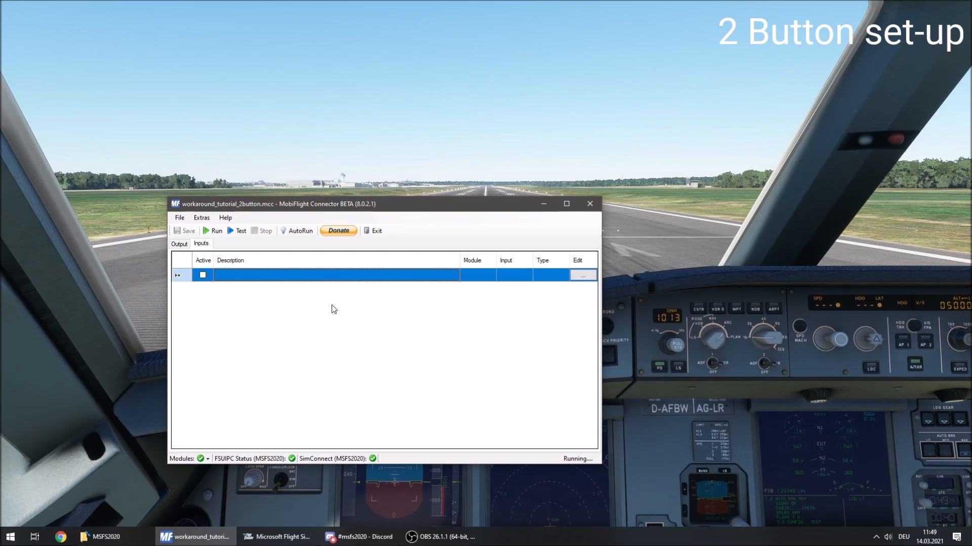
pyautogui.write('SPD')
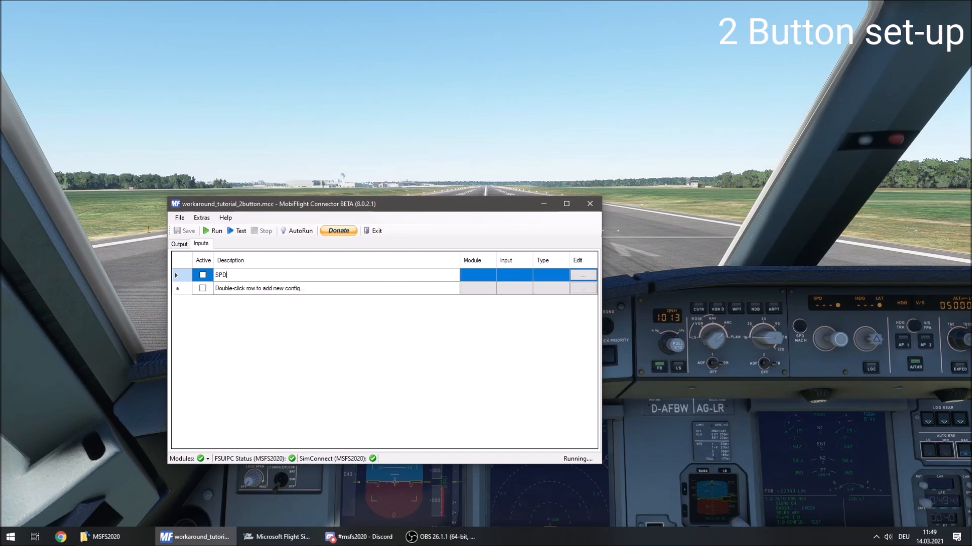
pyautogui.write('_PFFSET_')
pyautogui.press('BackSpace')
pyautogui.press('BackSpace')
pyautogui.press('BackSpace')
pyautogui.press('BackSpace')
pyautogui.press('BackSpace')
pyautogui.press('BackSpace')
pyautogui.press('BackSpace')
pyautogui.write('_OFFSET_MANAGED')
pyautogui.press('Return')
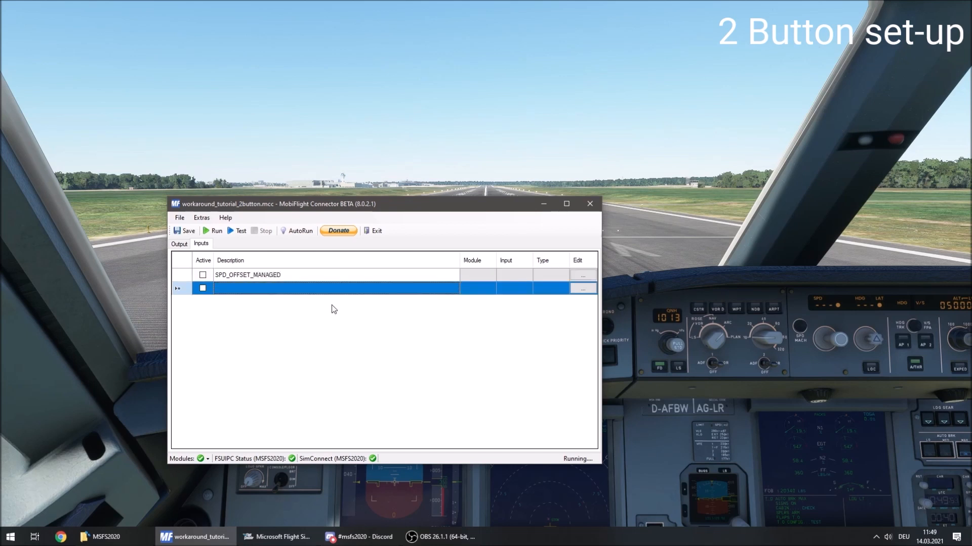
# Add a second input config described SPD_OFFSET_SELECTED and make both input configs active.
pyautogui.write('SPD_OFFS')
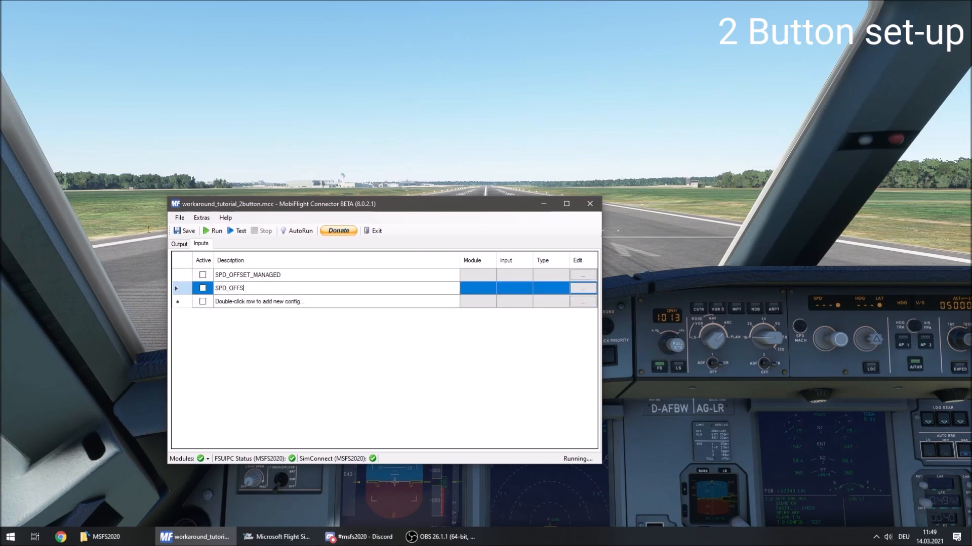
pyautogui.write('ET_SELECTED')
pyautogui.press('Return')
pyautogui.click(203, 275)
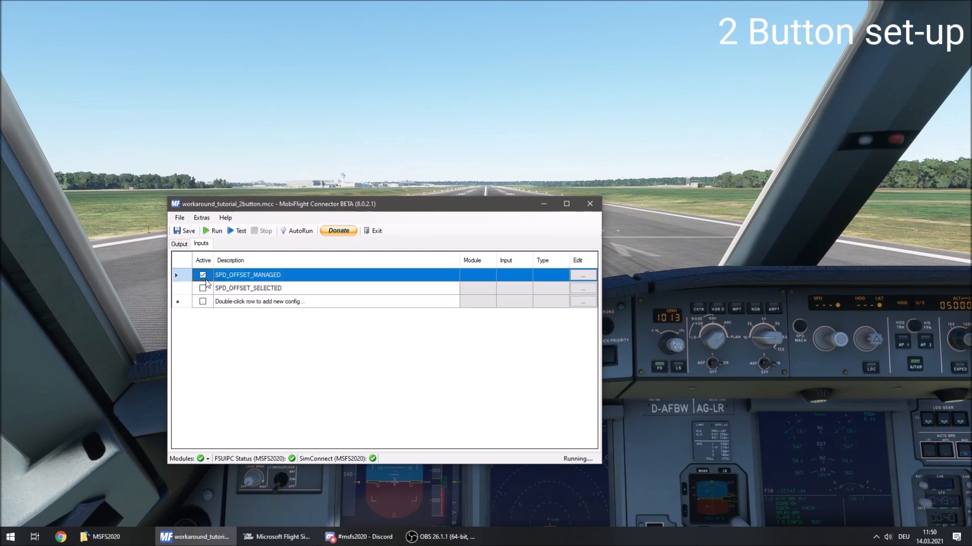
pyautogui.click(203, 288)
# Assign the FCU_PUSH_SPD device of the FCU 7 Segments module to the SPD_OFFSET_MANAGED input.
pyautogui.click(389, 275)
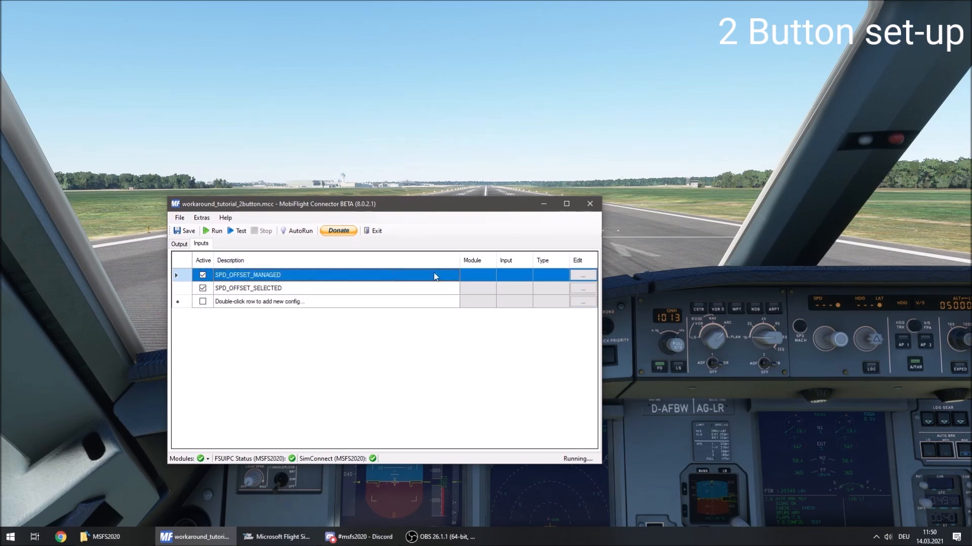
pyautogui.click(594, 274)
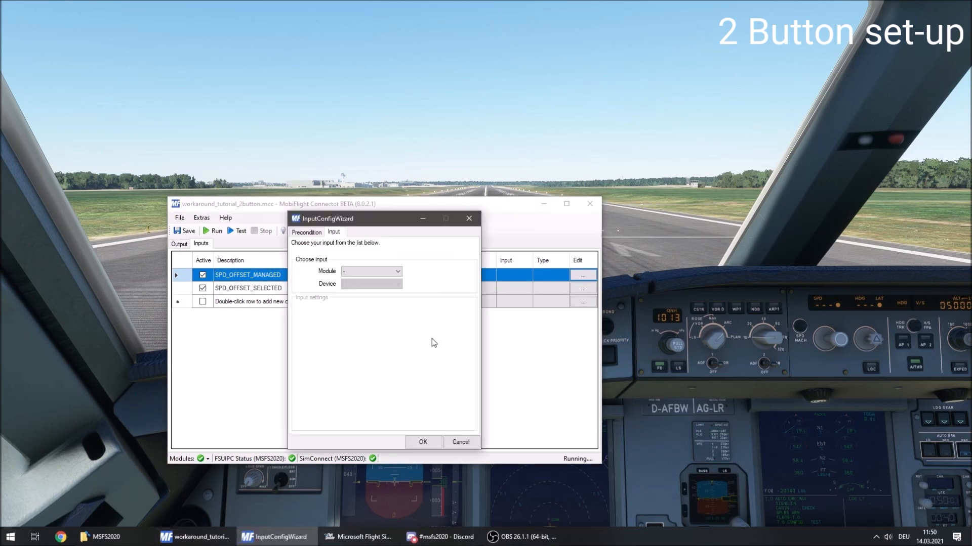
pyautogui.click(397, 272)
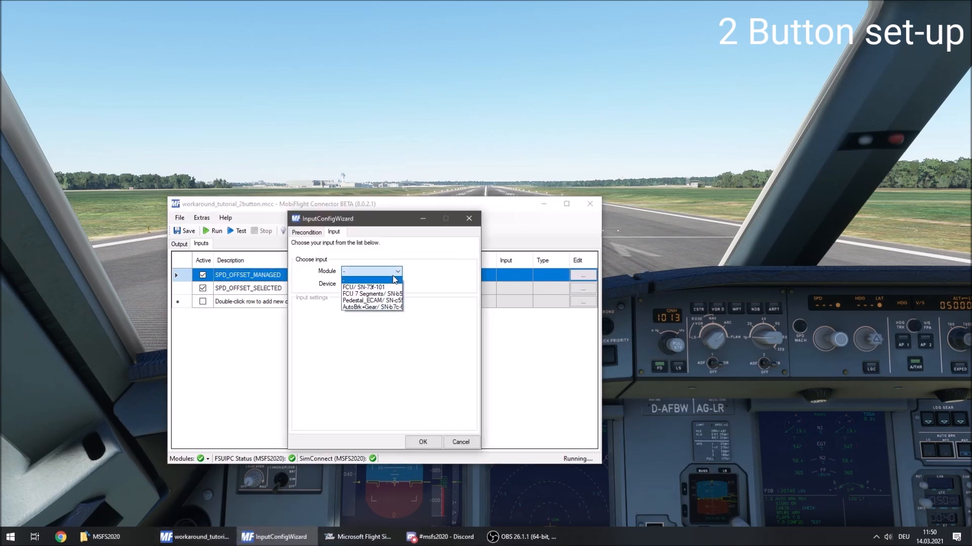
pyautogui.click(377, 294)
pyautogui.click(380, 286)
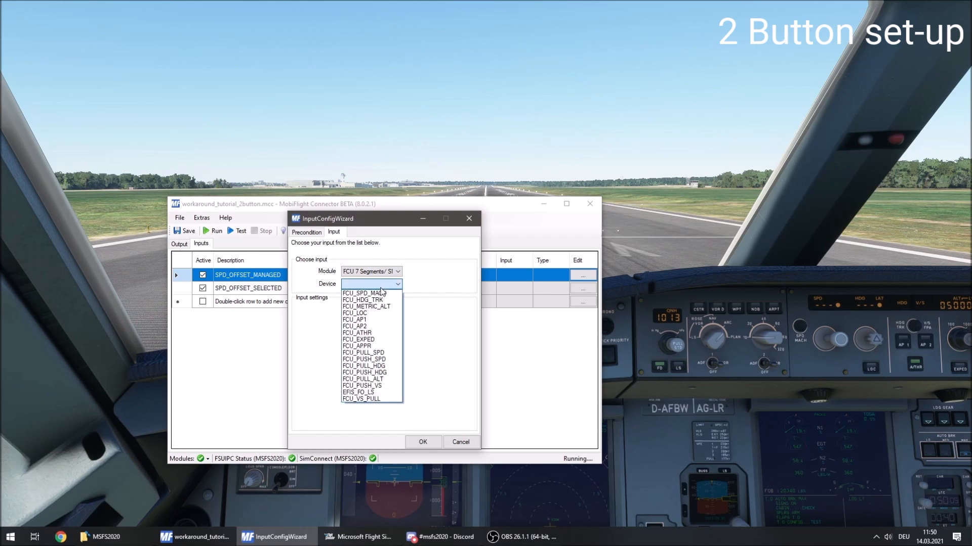
pyautogui.click(388, 360)
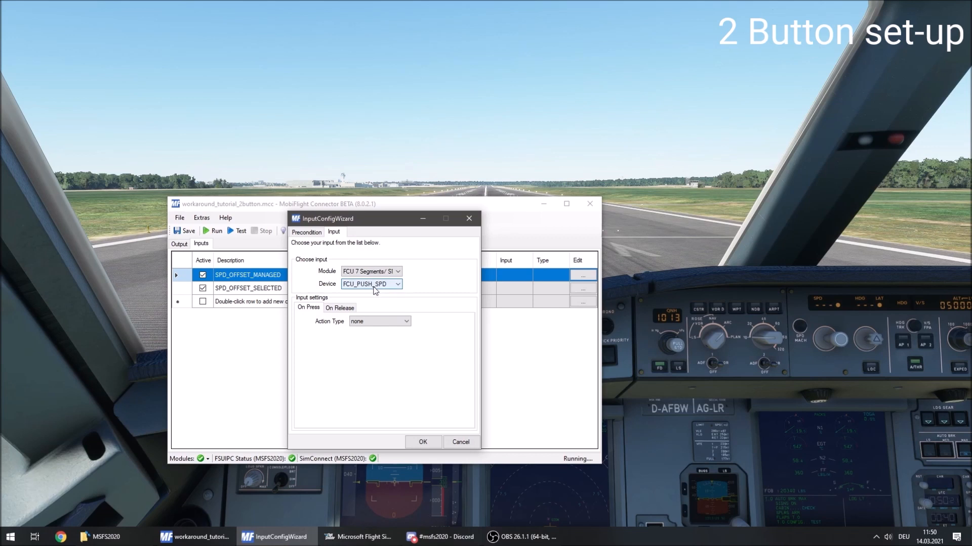
# Give FCU_PUSH_SPD an on-press FSUIPC Offset action with offset 0x5300 and set value if($=1,0,1).
pyautogui.click(391, 323)
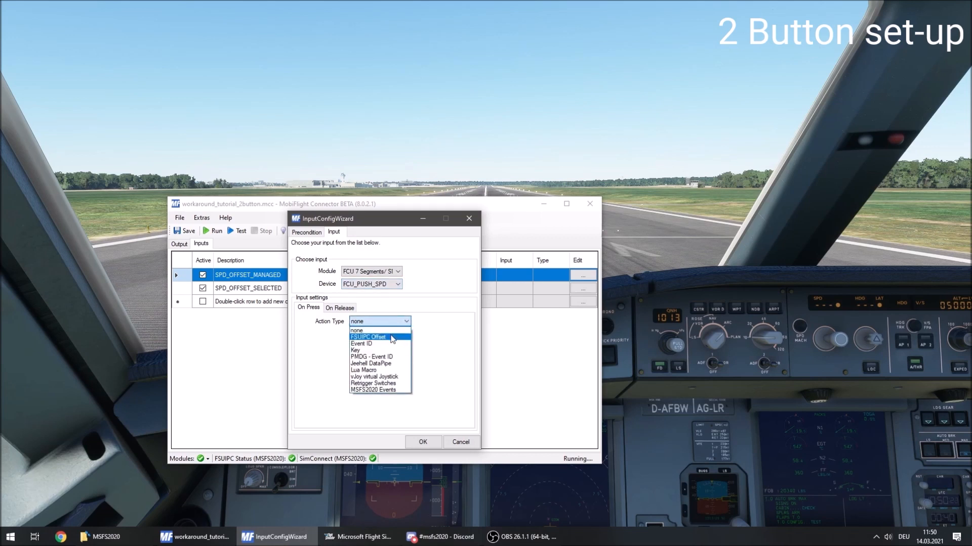
pyautogui.click(392, 337)
pyautogui.moveTo(379, 369); pyautogui.dragTo(360, 369)
pyautogui.write('x')
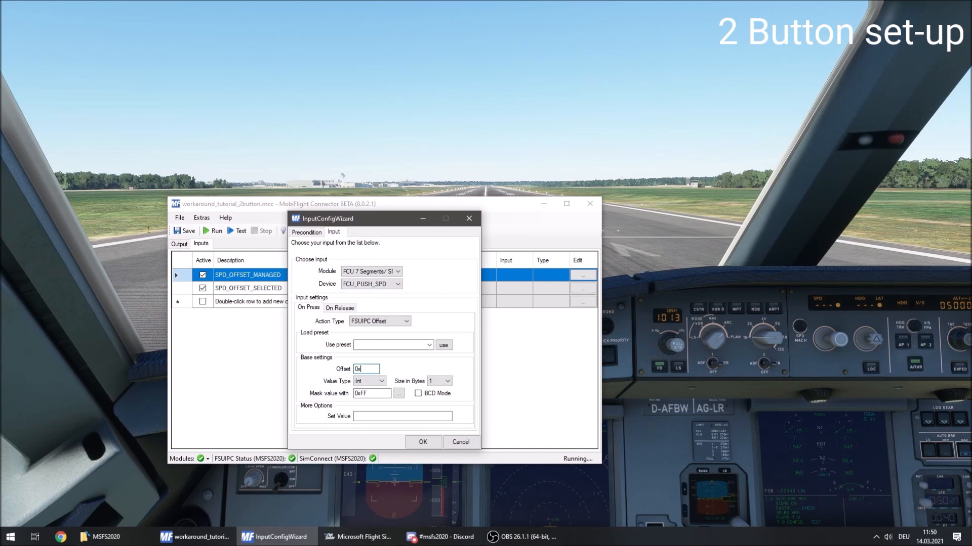
pyautogui.write('5300')
pyautogui.click(382, 416)
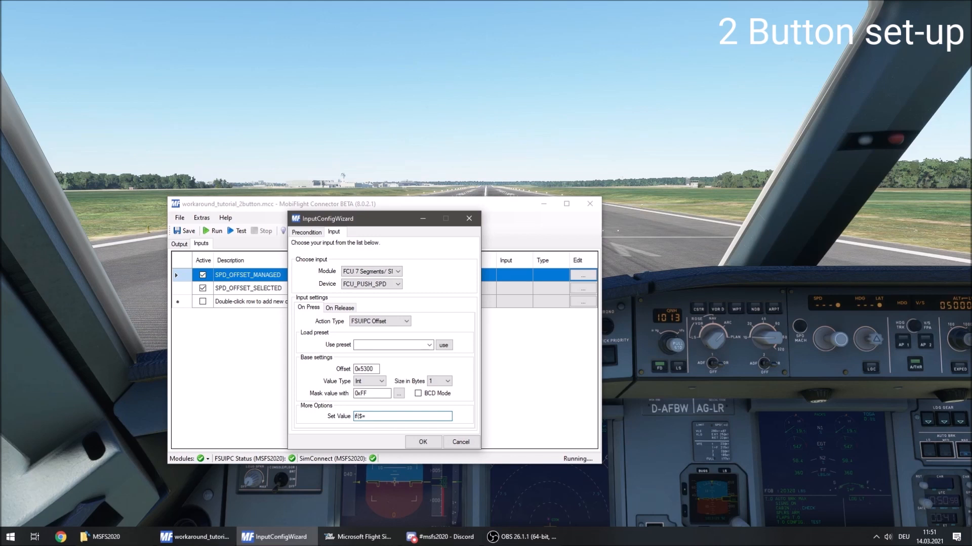
pyautogui.write('0,1')
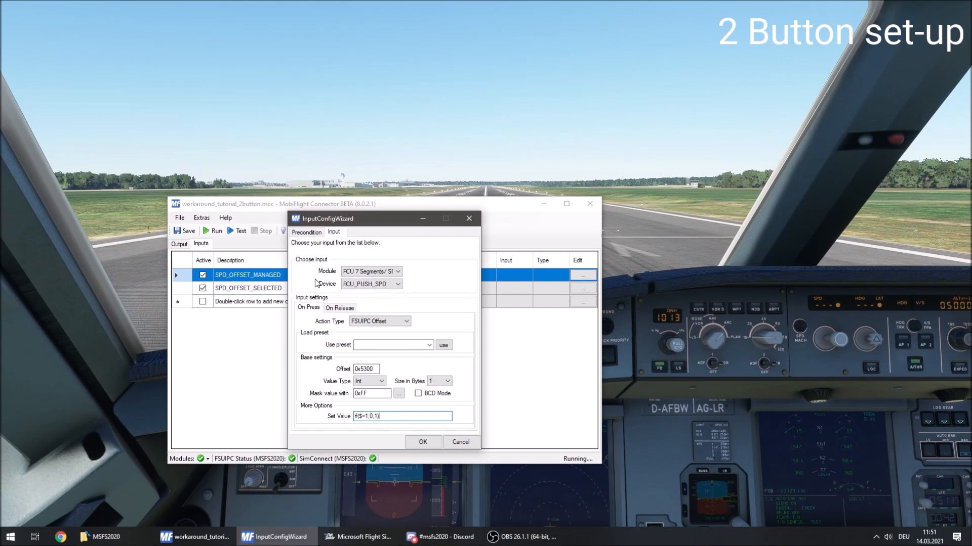
# Apply a config item precondition of SPD_TOGGLE_OFFSET = 1 to the SPD_OFFSET_MANAGED input and accept the config.
pyautogui.click(314, 234)
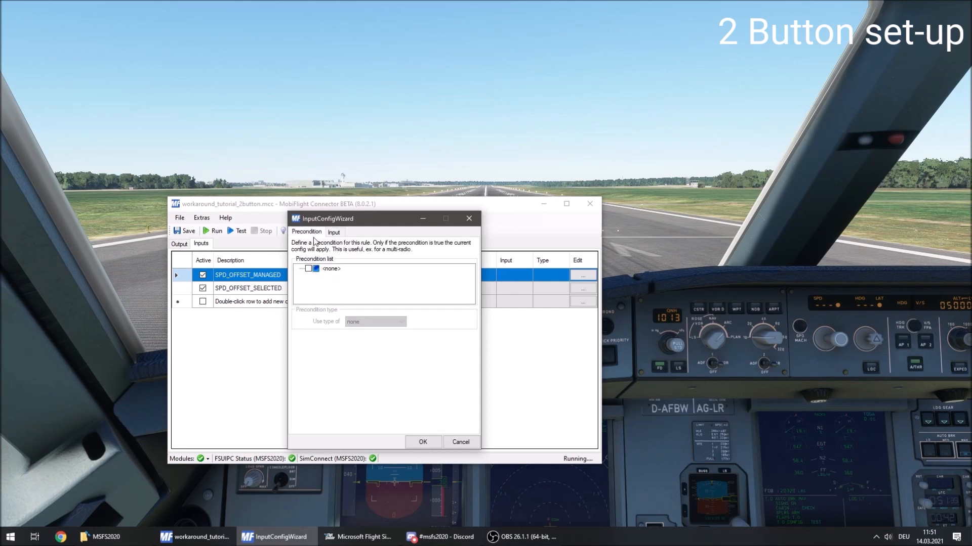
pyautogui.click(308, 269)
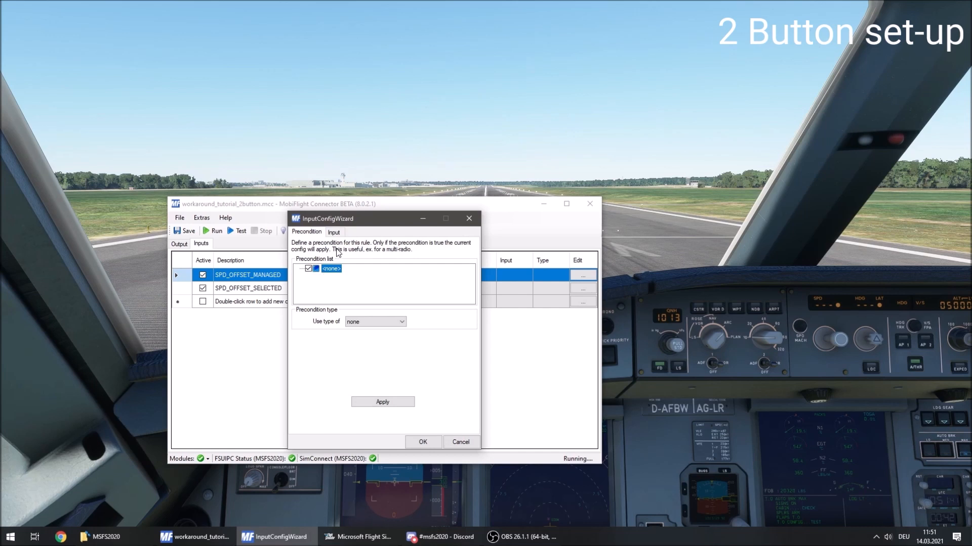
pyautogui.click(334, 232)
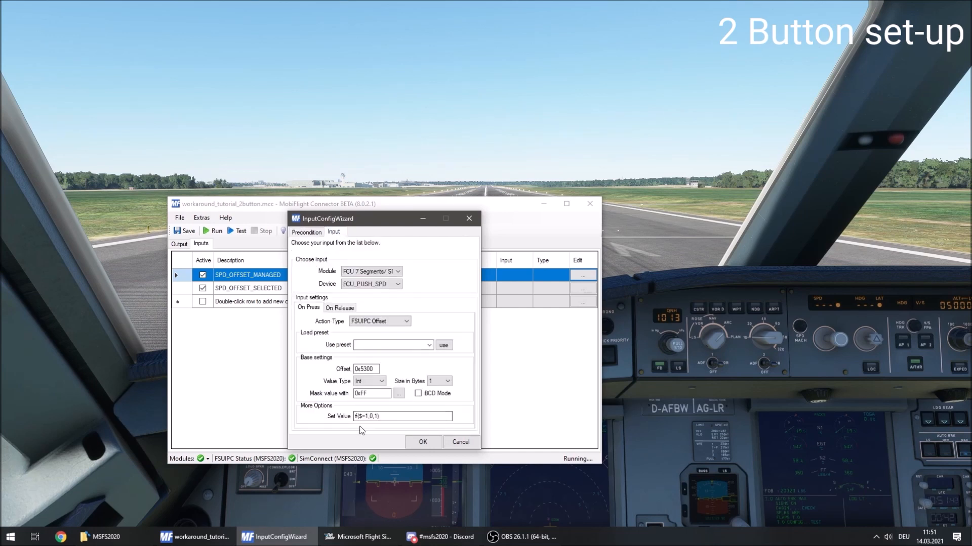
pyautogui.click(306, 233)
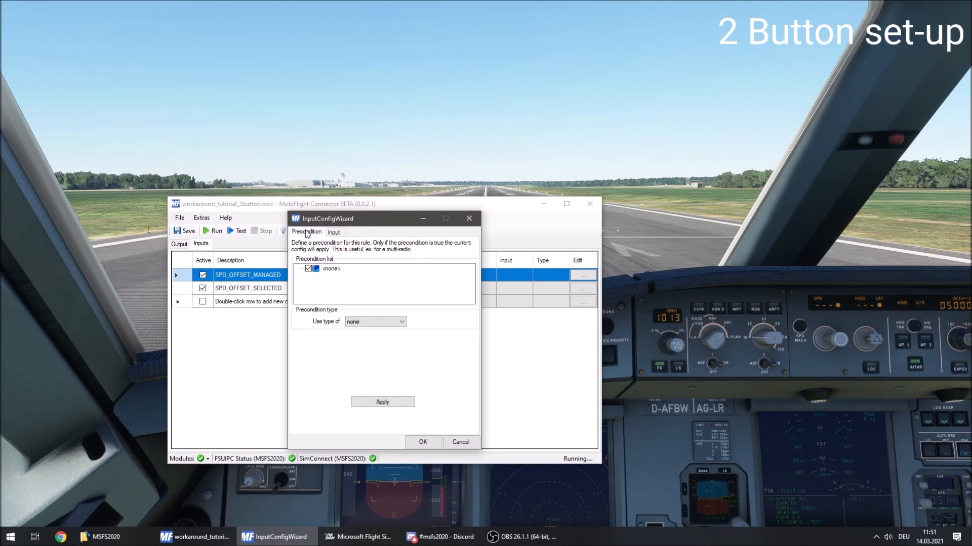
pyautogui.click(368, 321)
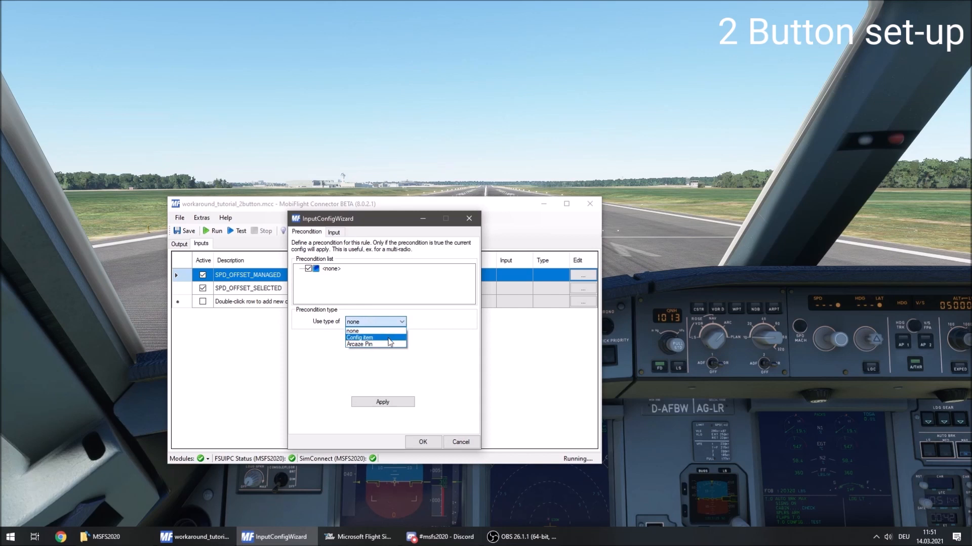
pyautogui.click(389, 338)
pyautogui.click(381, 367)
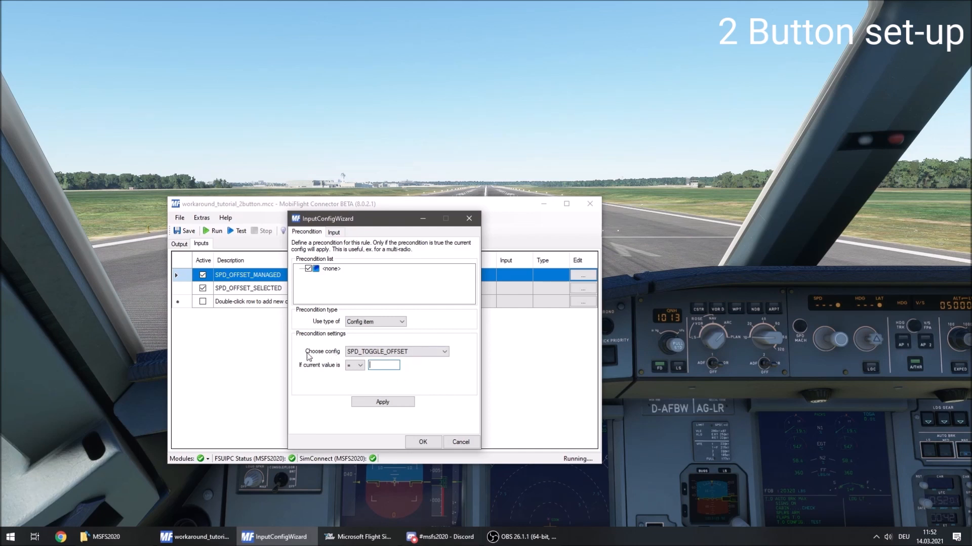
pyautogui.click(370, 364)
pyautogui.write('1')
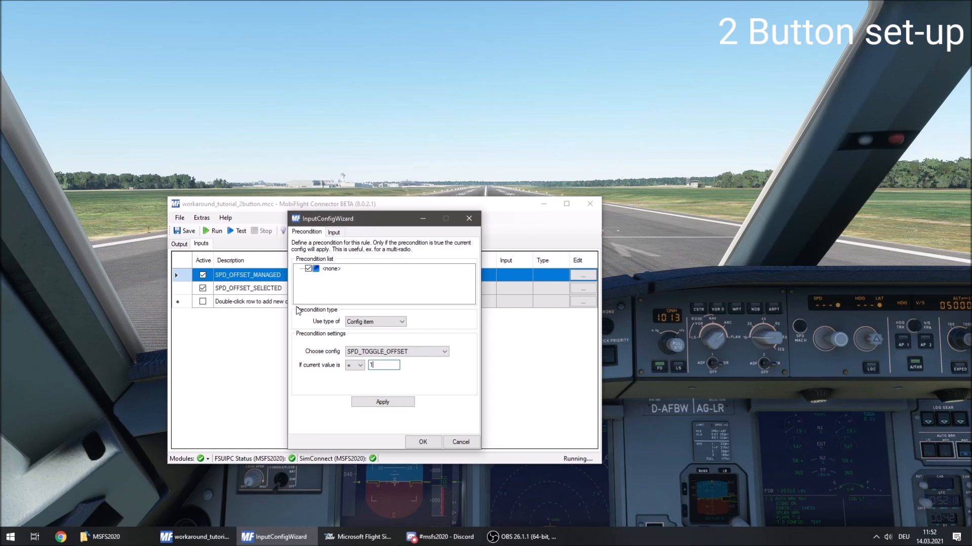
pyautogui.click(395, 403)
pyautogui.click(423, 442)
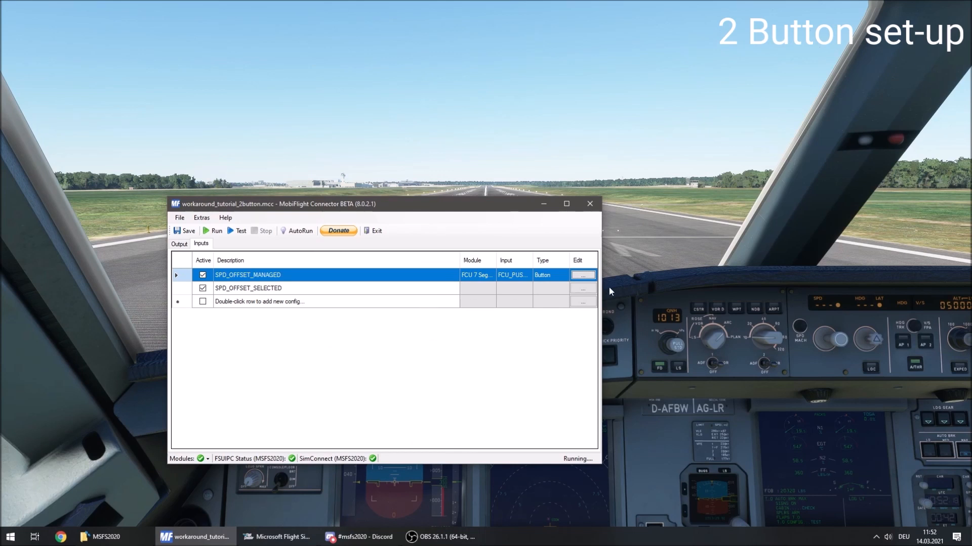
# Assign the FCU_PULL_SPD device of the FCU 7 Segments module to the SPD_OFFSET_SELECTED input.
pyautogui.click(583, 288)
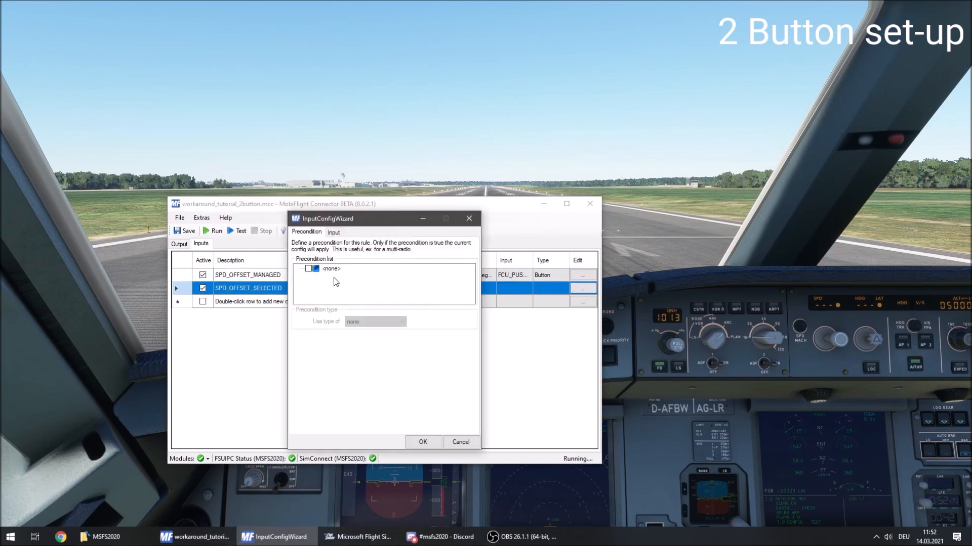
pyautogui.click(333, 233)
pyautogui.click(379, 272)
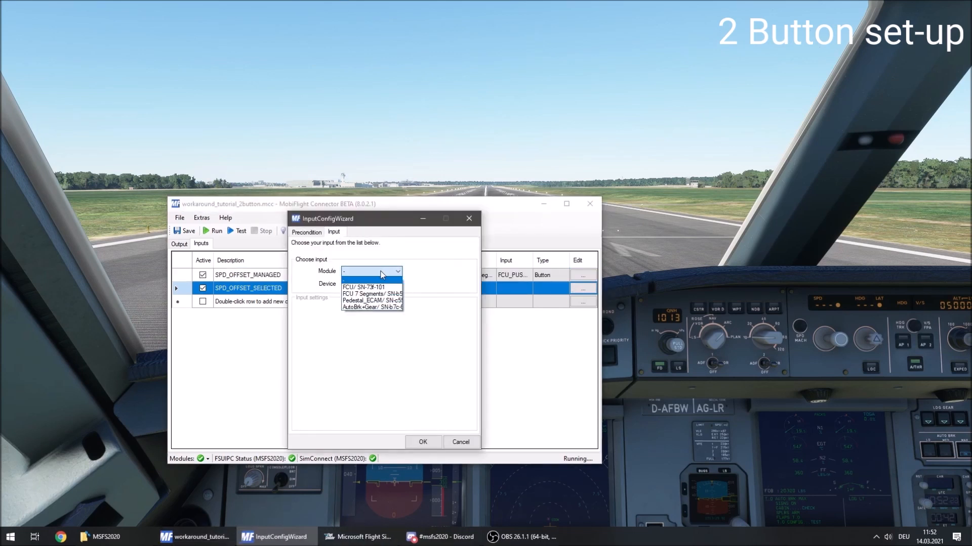
pyautogui.click(400, 295)
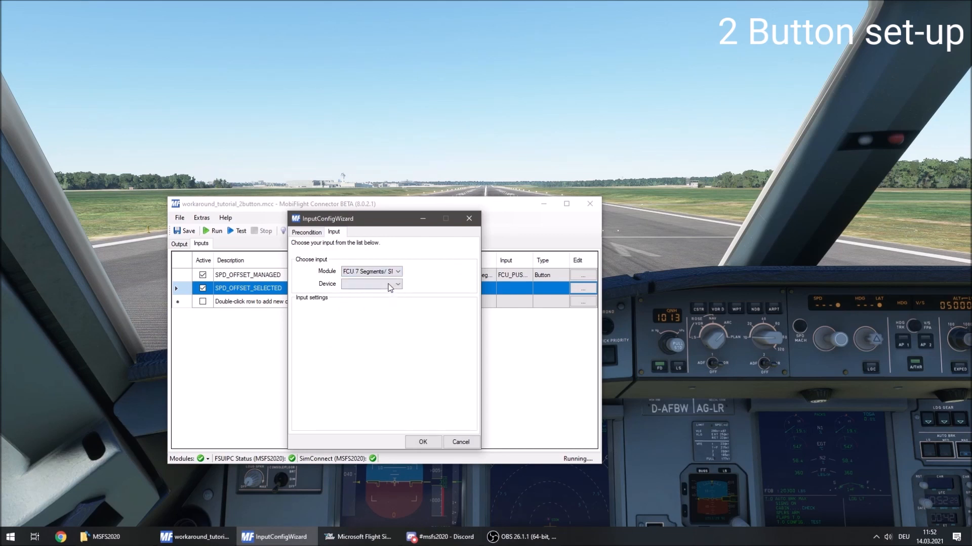
pyautogui.click(388, 284)
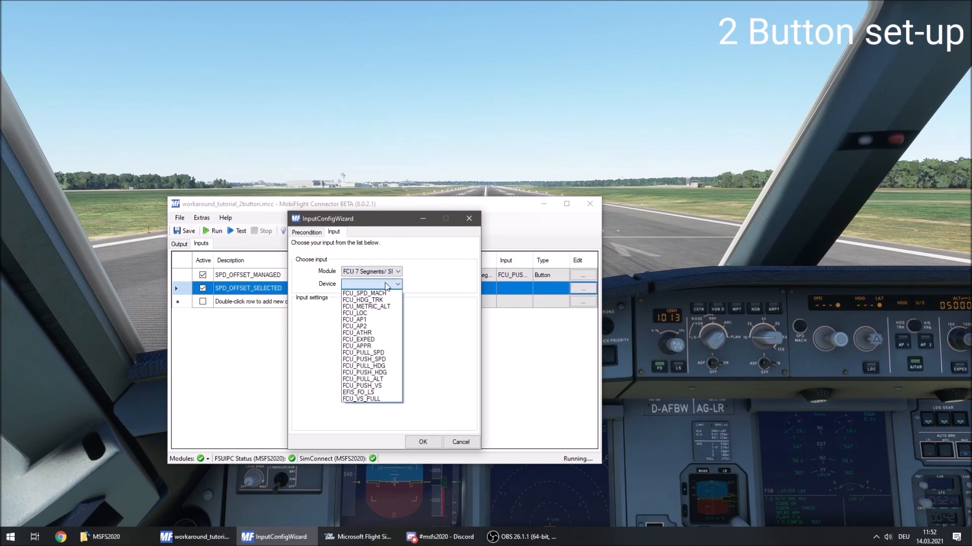
pyautogui.click(390, 354)
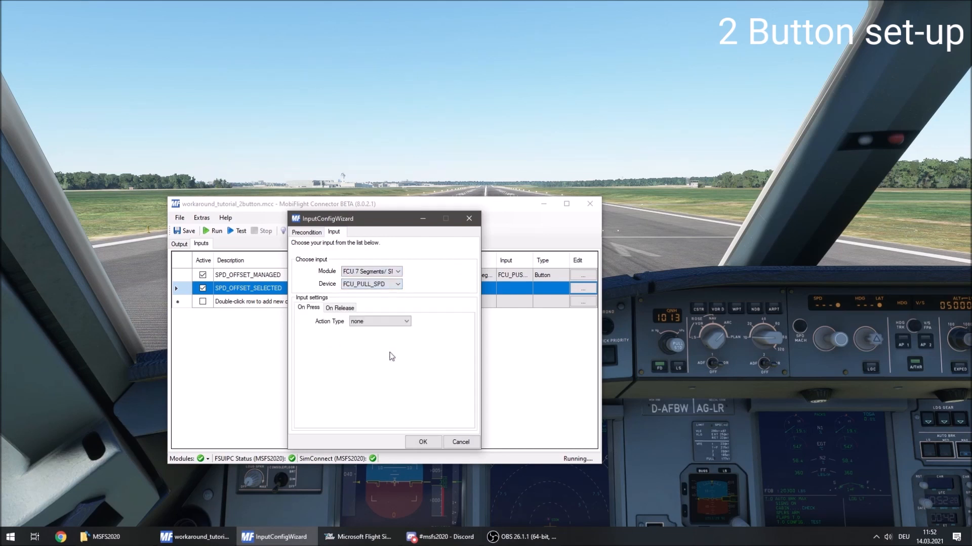
# Give FCU_PULL_SPD an on-press FSUIPC Offset action with offset 0x5300 and set value if($=0,1,0).
pyautogui.click(361, 323)
pyautogui.click(371, 337)
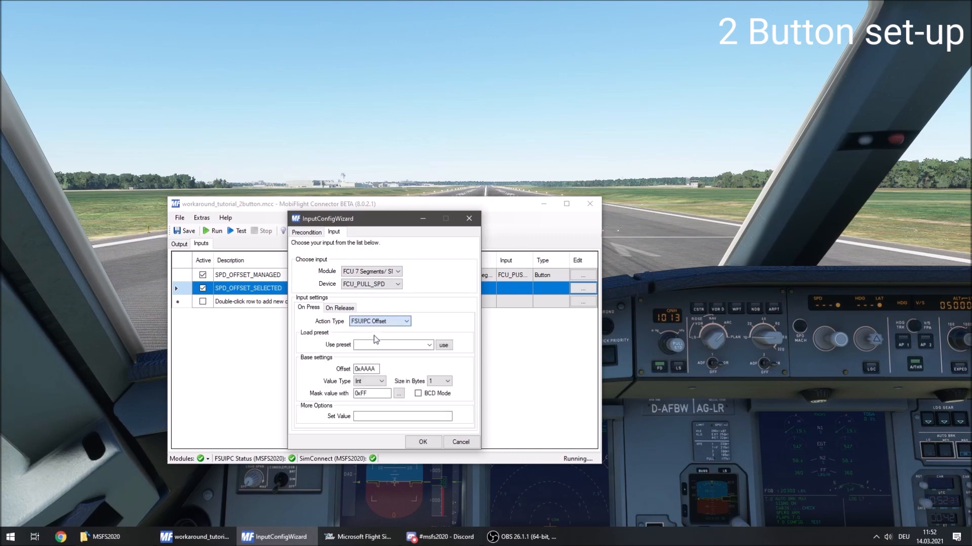
pyautogui.moveTo(378, 369); pyautogui.dragTo(361, 375)
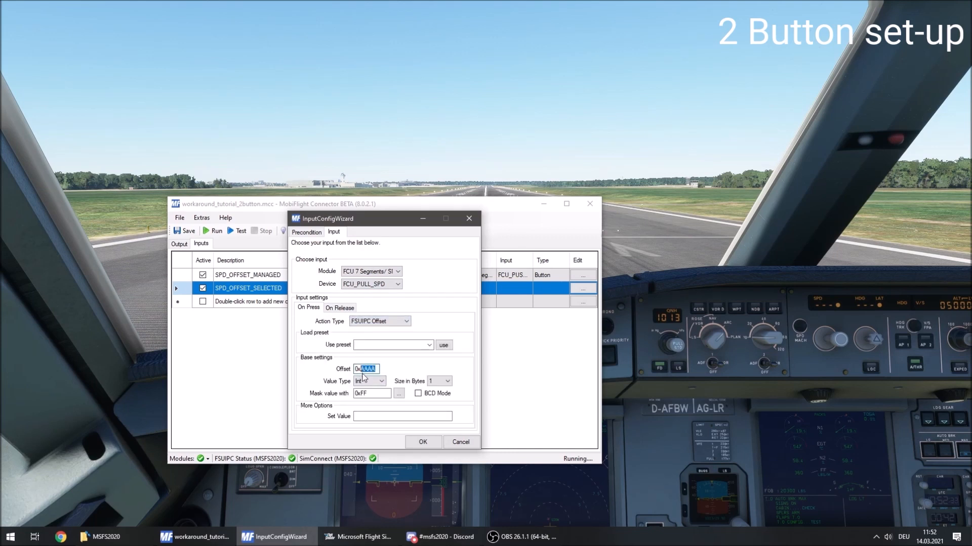
pyautogui.write('5300')
pyautogui.click(368, 417)
pyautogui.write('1')
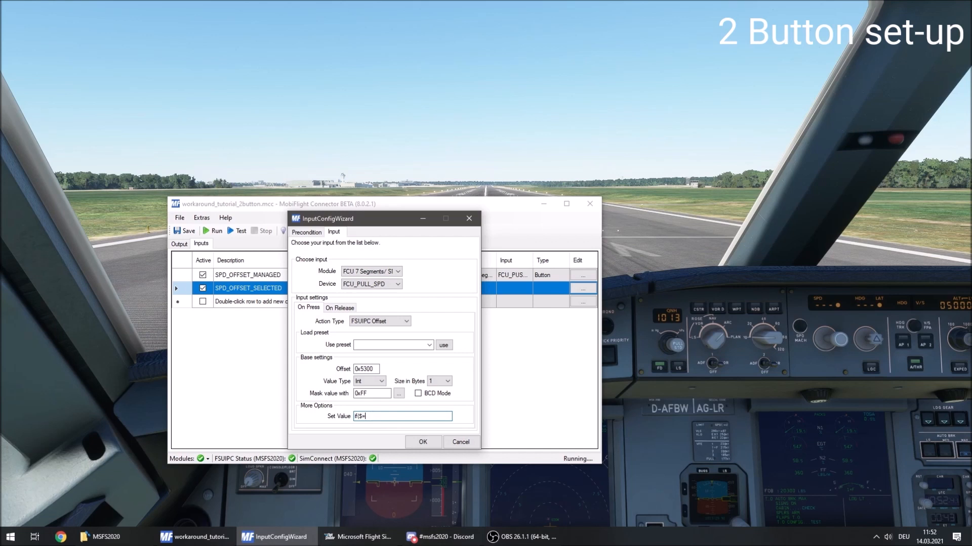
pyautogui.write('f($=0,1,0')
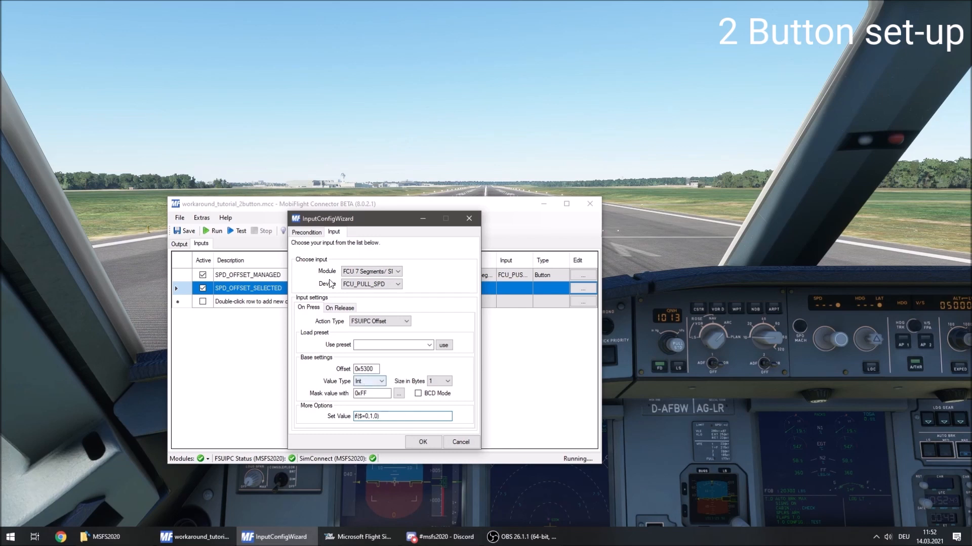
# Apply a config item precondition of SPD_TOGGLE_OFFSET = 0 to the SPD_OFFSET_SELECTED input and accept the config.
pyautogui.click(310, 233)
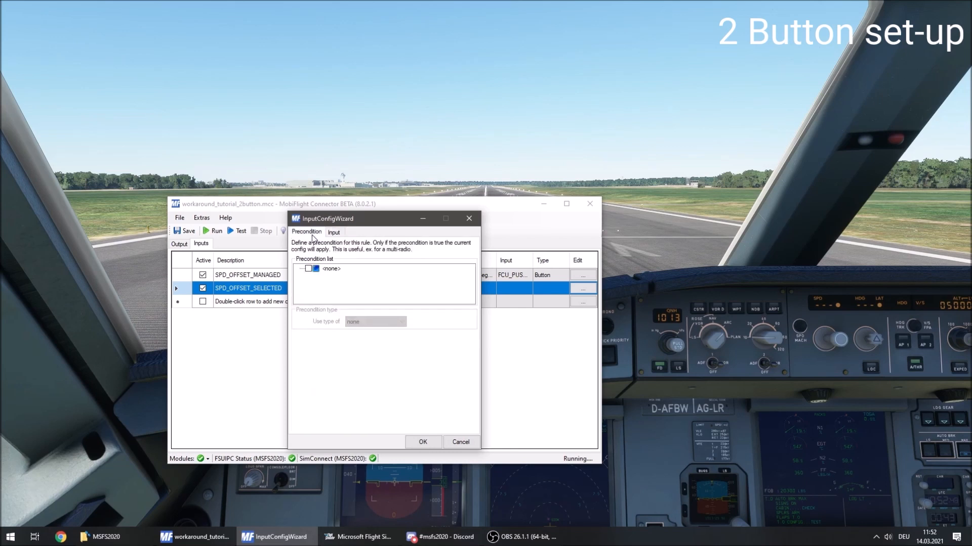
pyautogui.click(308, 269)
pyautogui.click(370, 323)
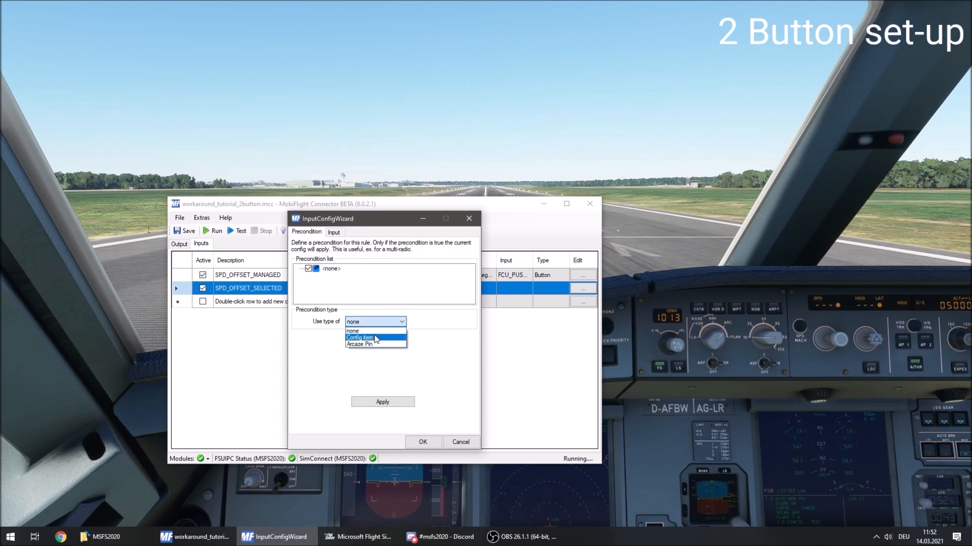
pyautogui.click(360, 338)
pyautogui.click(392, 366)
pyautogui.write('0')
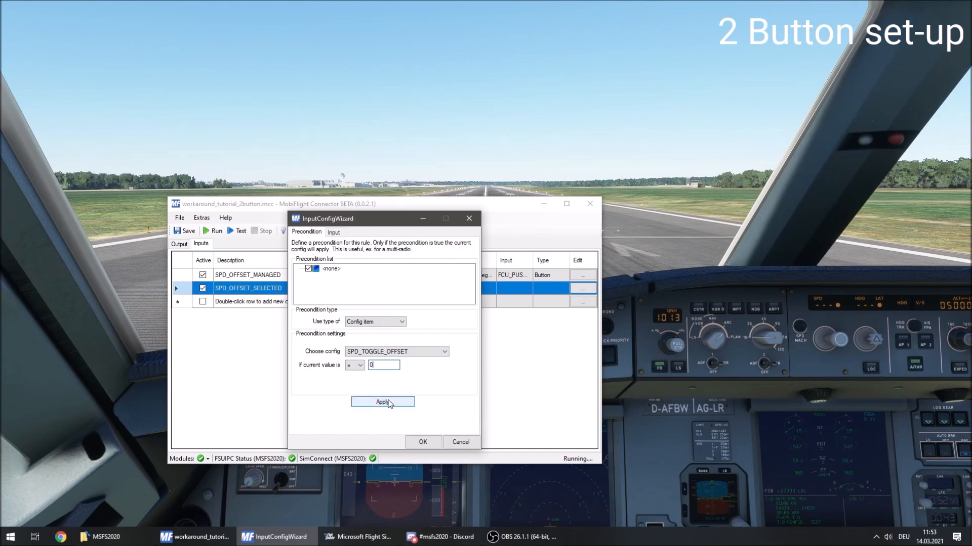
pyautogui.click(407, 404)
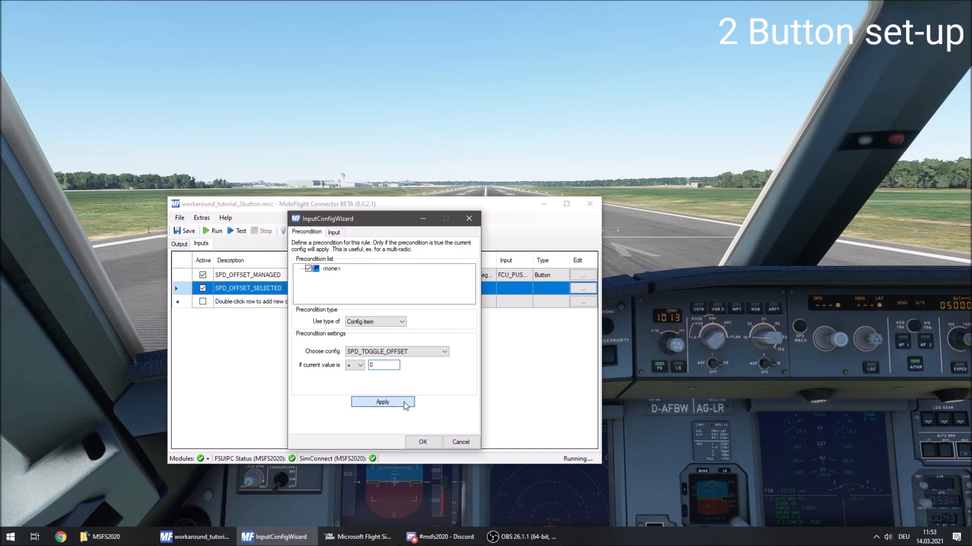
pyautogui.click(422, 442)
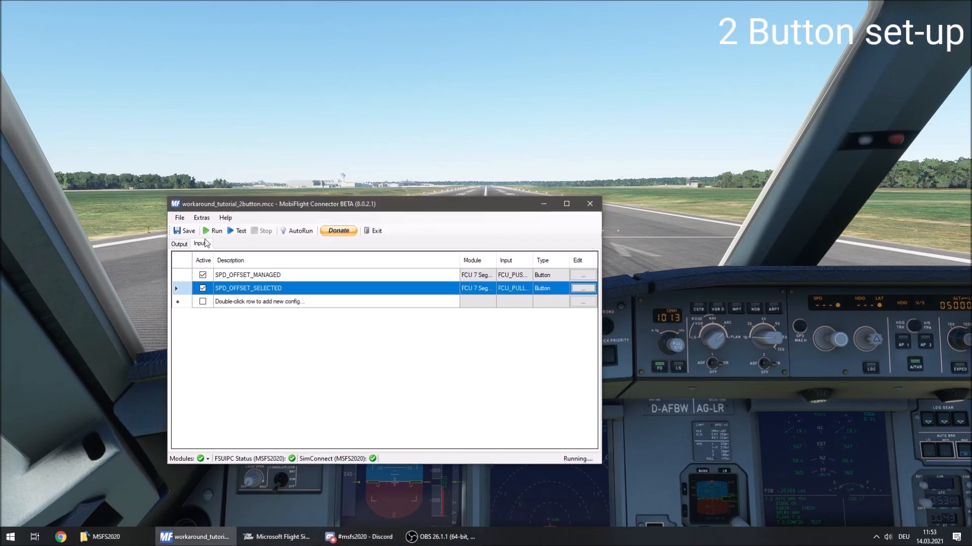
# Save the two-button configuration and run it with the output mappings shown.
pyautogui.click(179, 232)
pyautogui.click(180, 244)
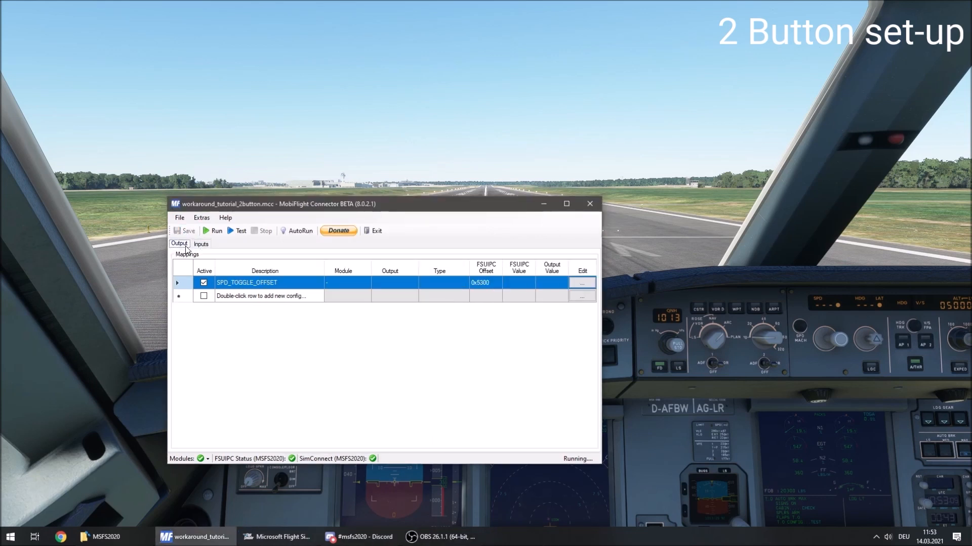
pyautogui.click(214, 230)
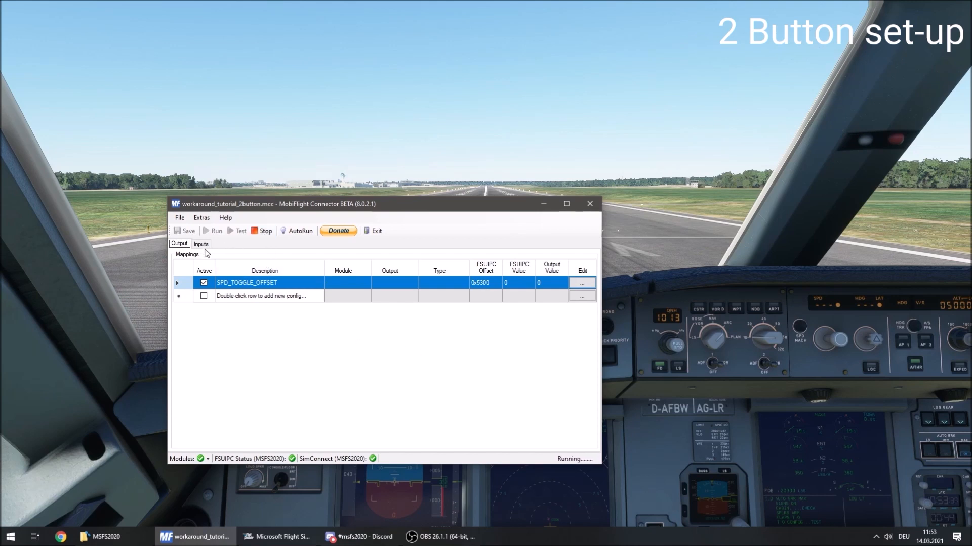
# Check the precondition markers on the two offset inputs and the SPD_TOGGLE_OFFSET output values during the run.
pyautogui.click(201, 244)
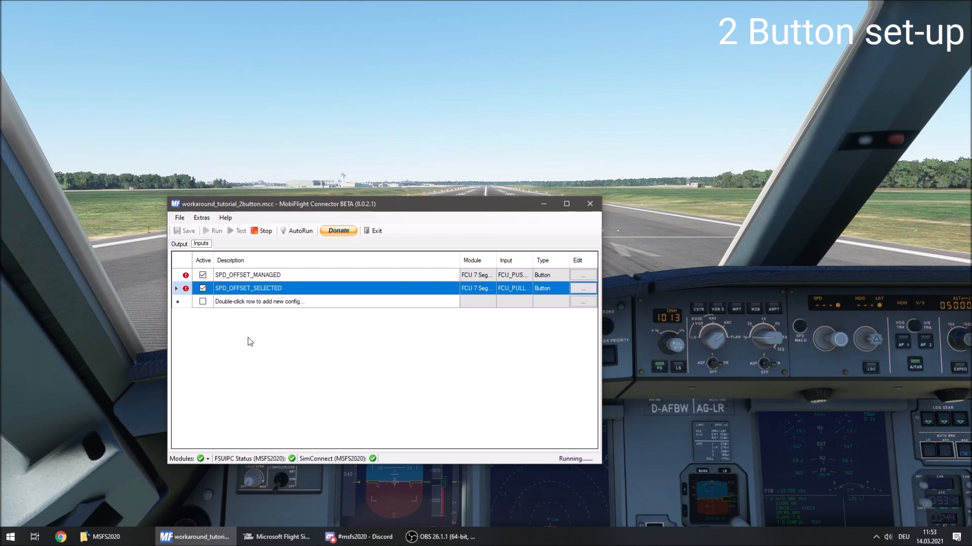
pyautogui.moveTo(186, 290)
pyautogui.click(179, 245)
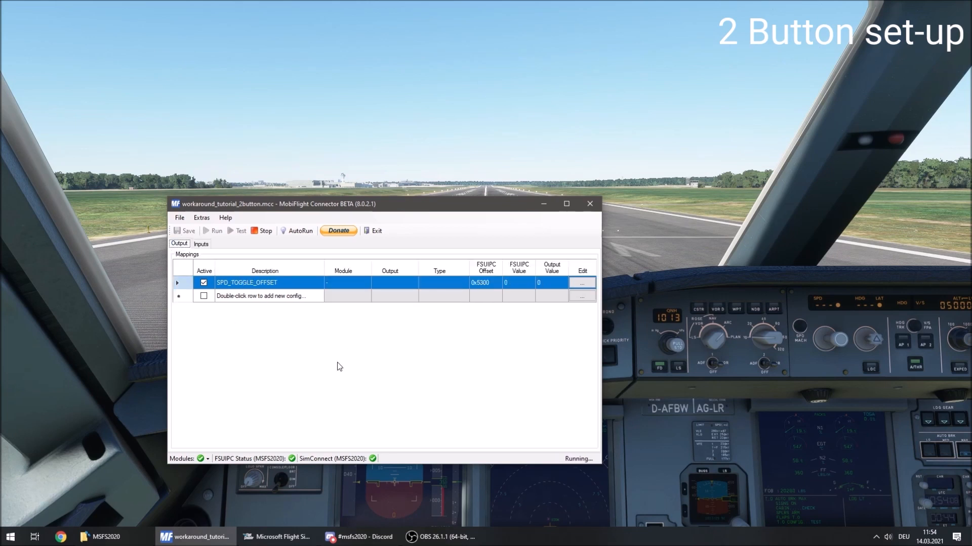
pyautogui.click(454, 344)
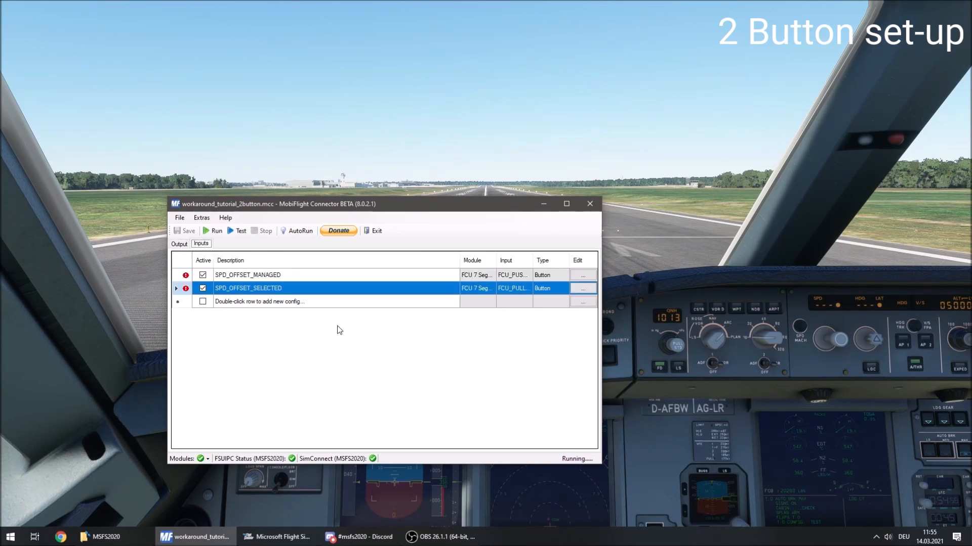
# Add two input configs named SPD_MANAGED and SPD_SELECTED and make both active.
pyautogui.doubleClick(305, 302)
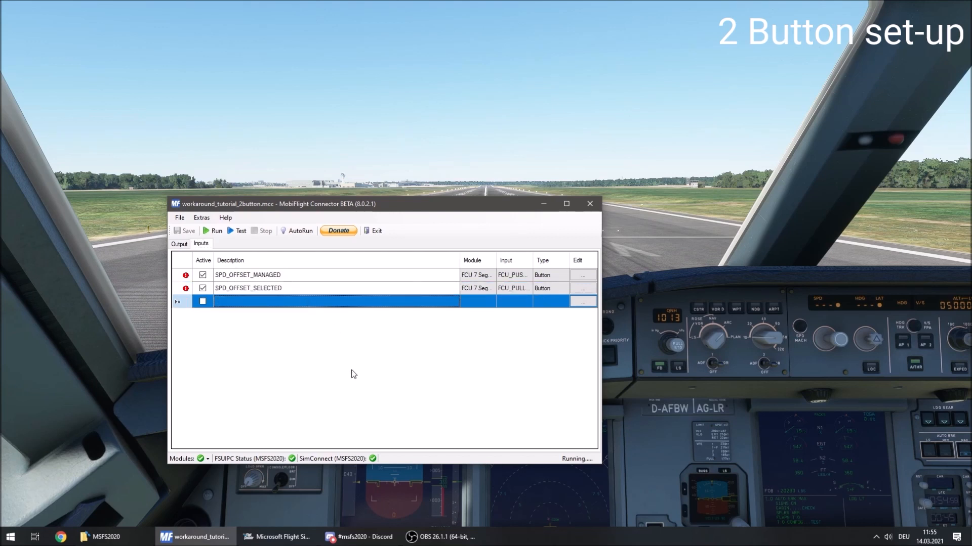
pyautogui.write('SPD_')
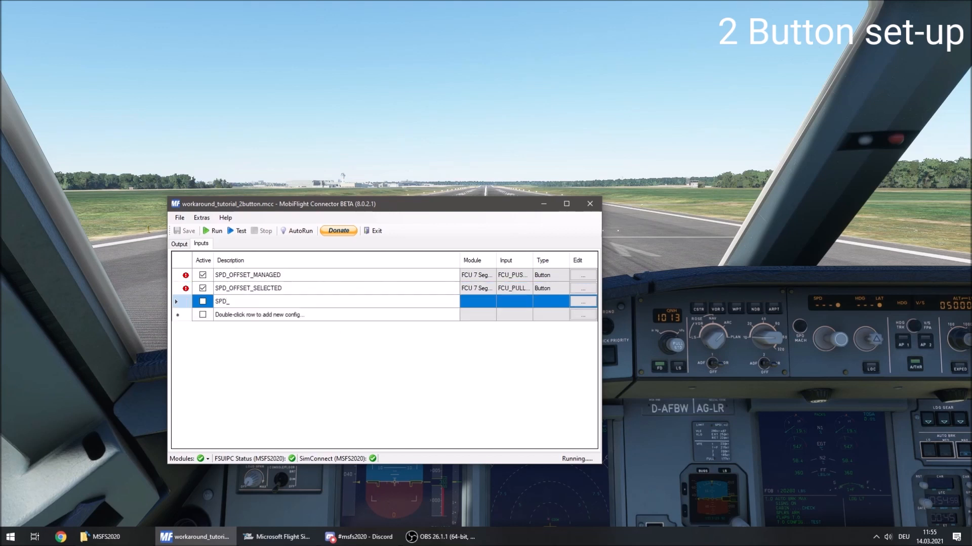
pyautogui.write('MANAGED')
pyautogui.press('Return')
pyautogui.write('SPD_SELECTED')
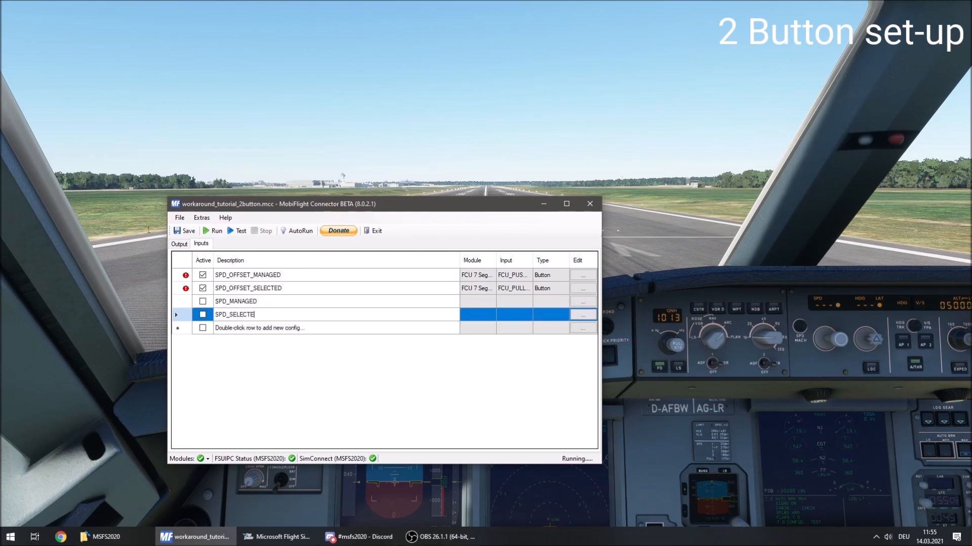
pyautogui.press('Return')
pyautogui.click(203, 301)
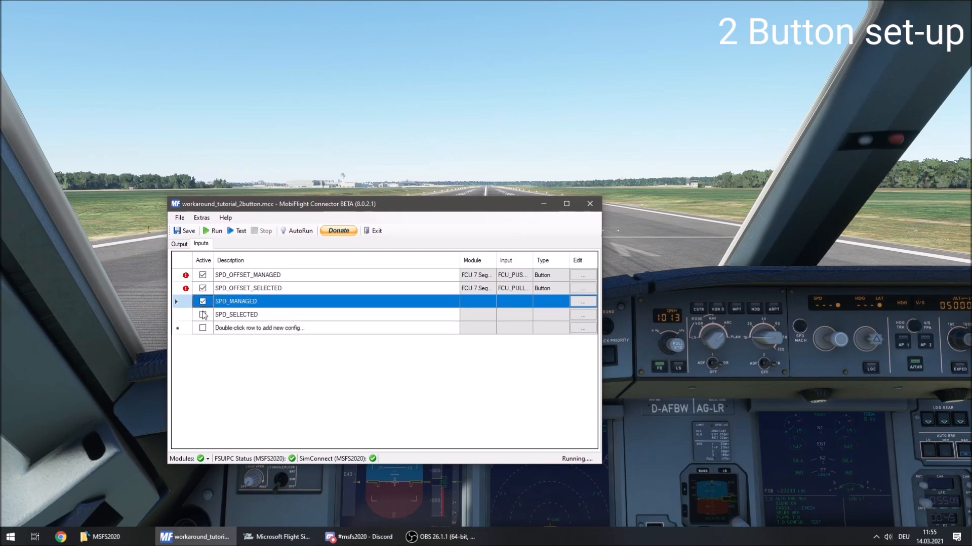
pyautogui.click(202, 314)
# Assign the FCU_PUSH_SPD device of the FCU 7 Segments module to the SPD_MANAGED input.
pyautogui.click(590, 301)
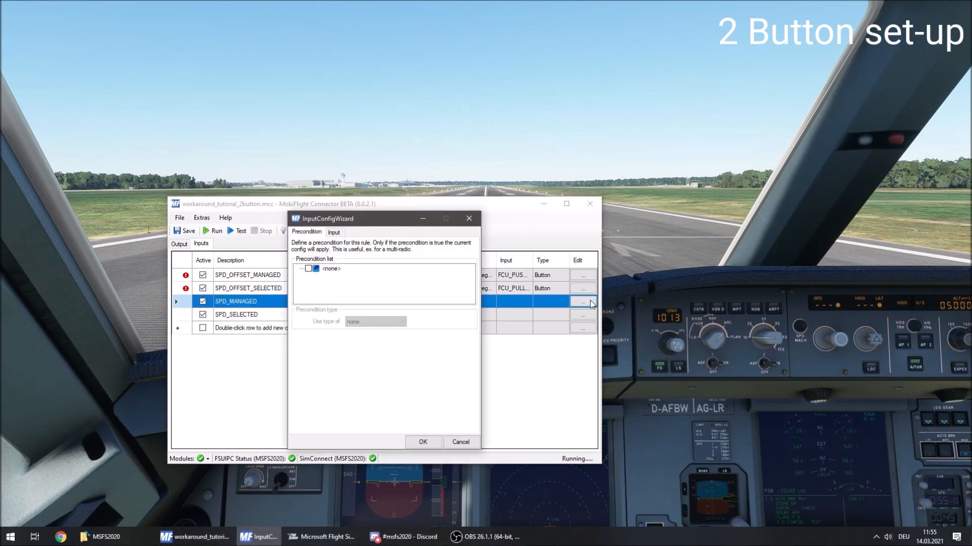
pyautogui.click(336, 232)
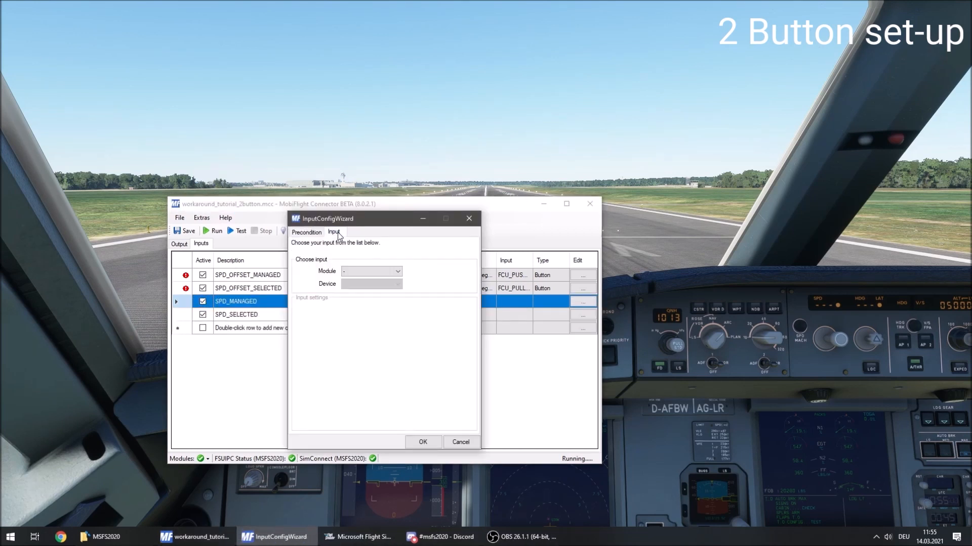
pyautogui.click(397, 272)
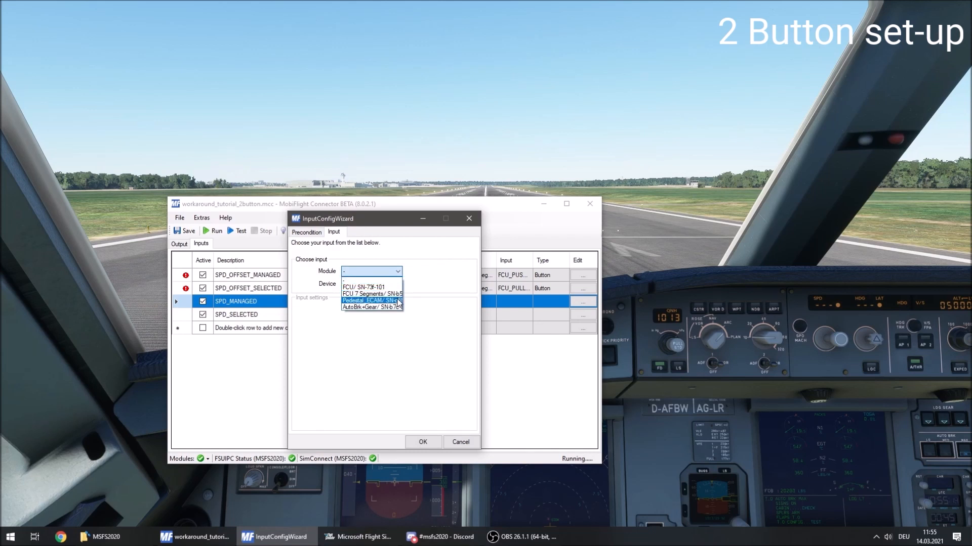
pyautogui.click(397, 294)
pyautogui.click(376, 285)
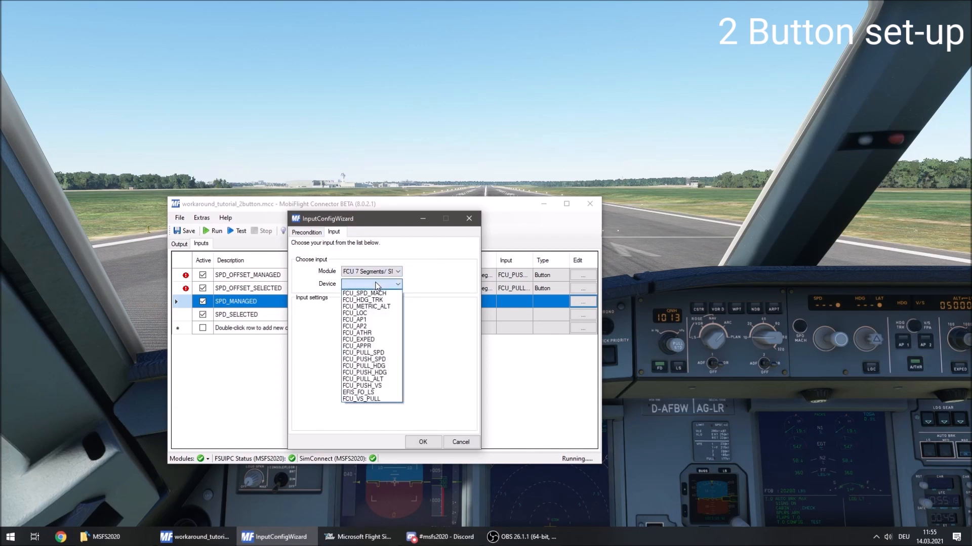
pyautogui.click(391, 359)
# Give FCU_PUSH_SPD an on-press Event ID action with event ID 68066.
pyautogui.click(389, 322)
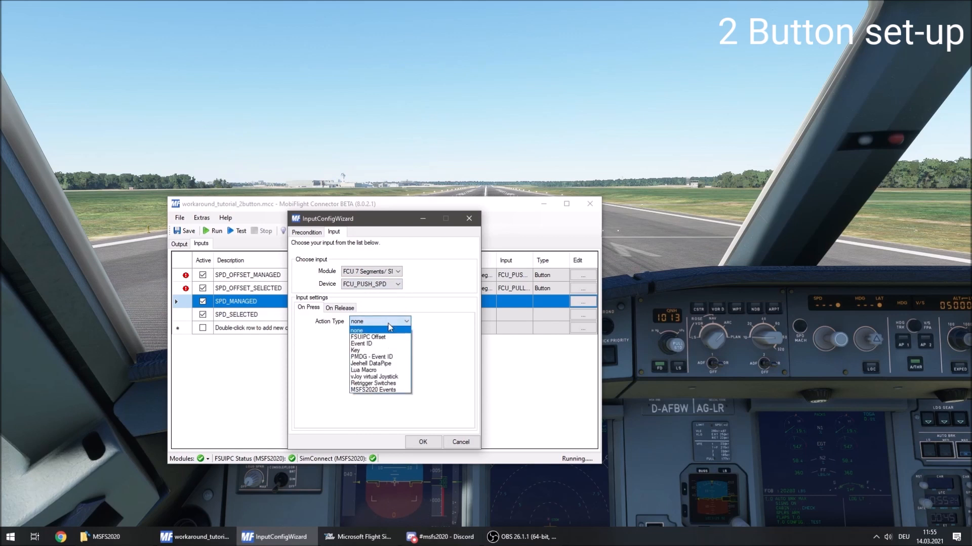
pyautogui.click(393, 344)
pyautogui.click(344, 371)
pyautogui.write('680')
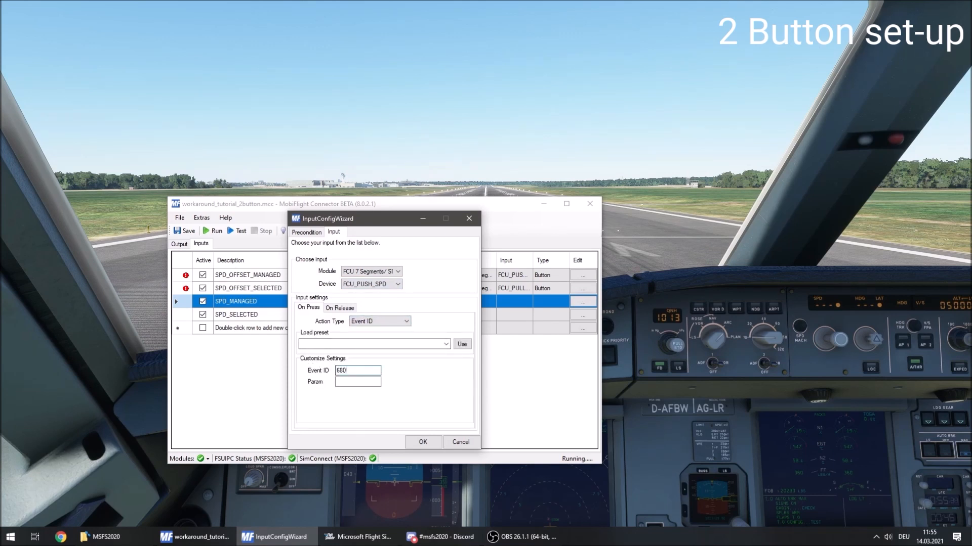
pyautogui.write('66')
# Apply a config item precondition of SPD_TOGGLE_OFFSET = 1 to the SPD_MANAGED input and accept the config.
pyautogui.click(316, 233)
pyautogui.click(308, 269)
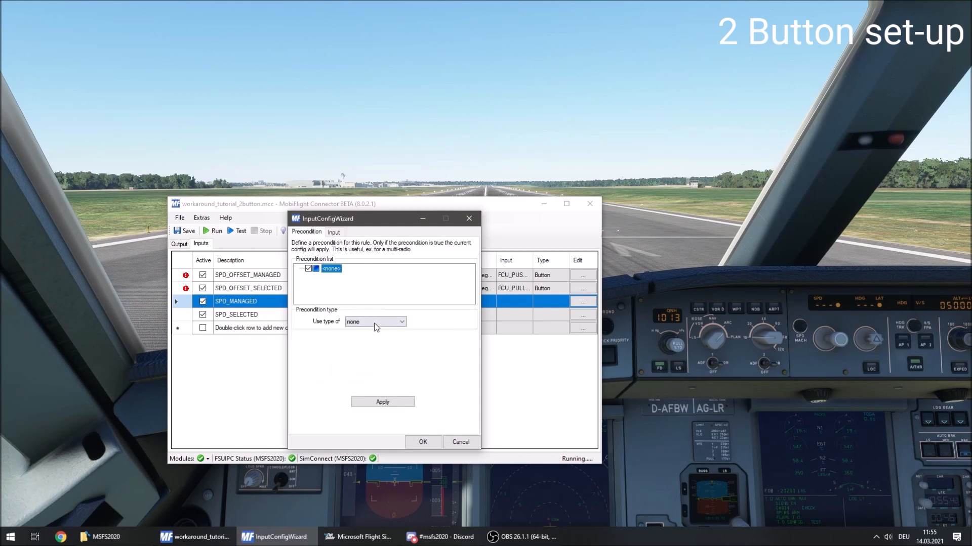
pyautogui.click(375, 323)
pyautogui.click(377, 337)
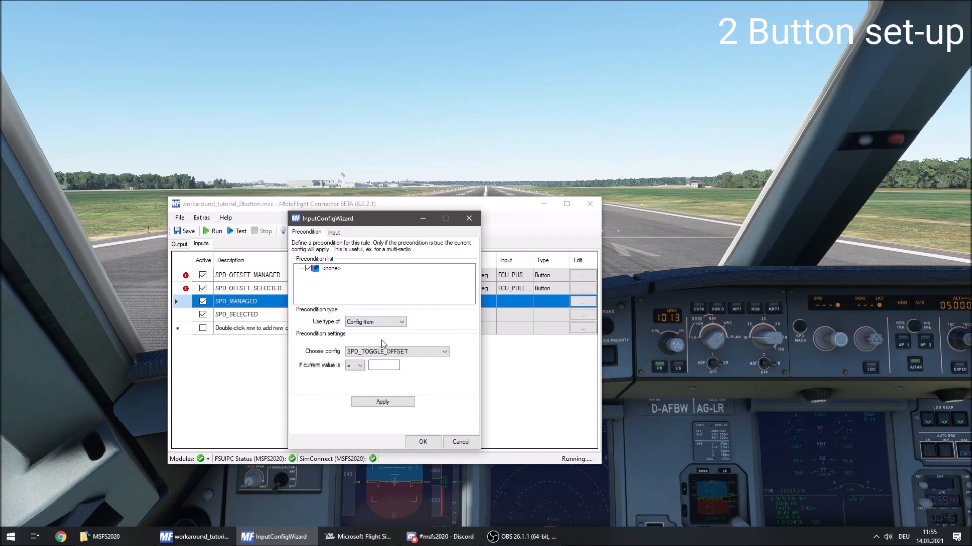
pyautogui.click(380, 368)
pyautogui.click(385, 402)
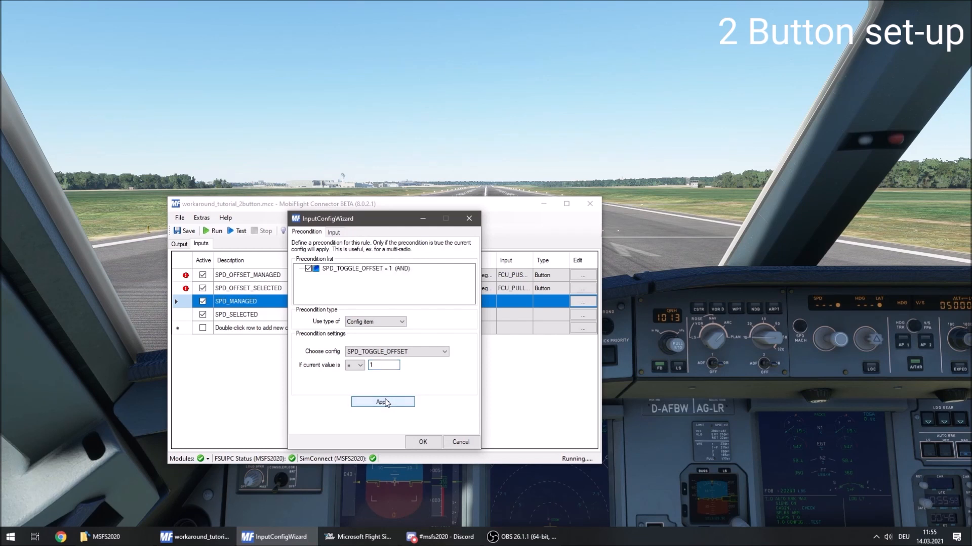
pyautogui.click(433, 440)
# Assign the FCU_PULL_SPD device of the FCU 7 Segments module to the SPD_SELECTED input.
pyautogui.click(585, 315)
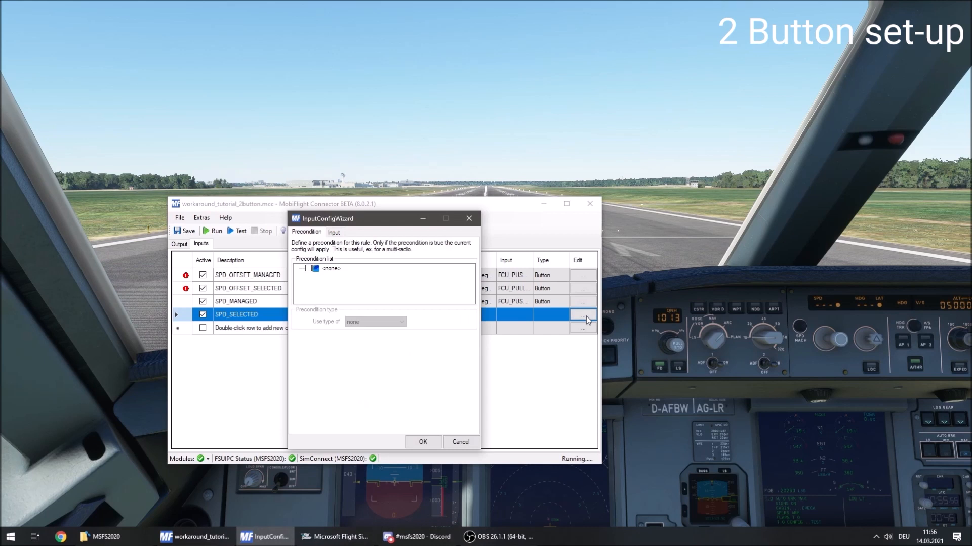
pyautogui.click(335, 233)
pyautogui.click(372, 273)
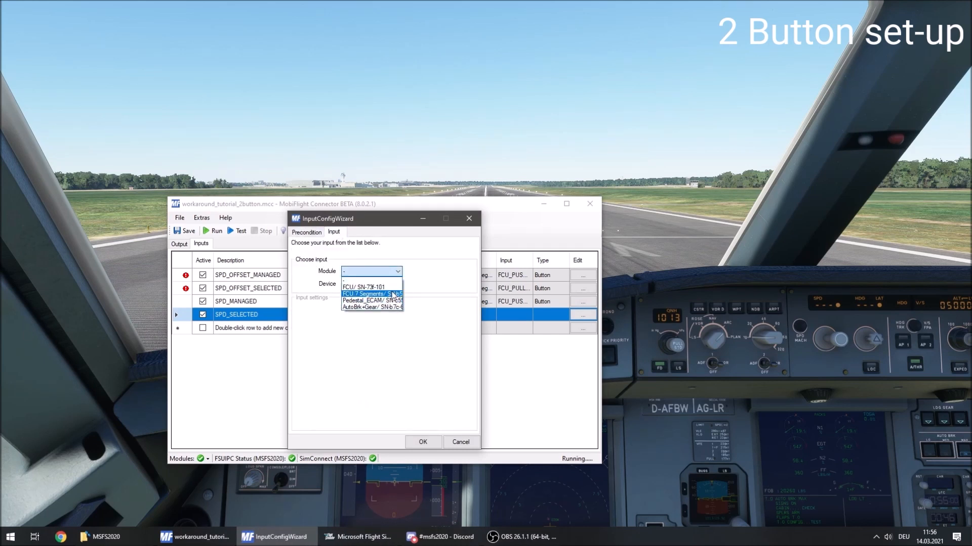
pyautogui.click(394, 294)
pyautogui.click(392, 284)
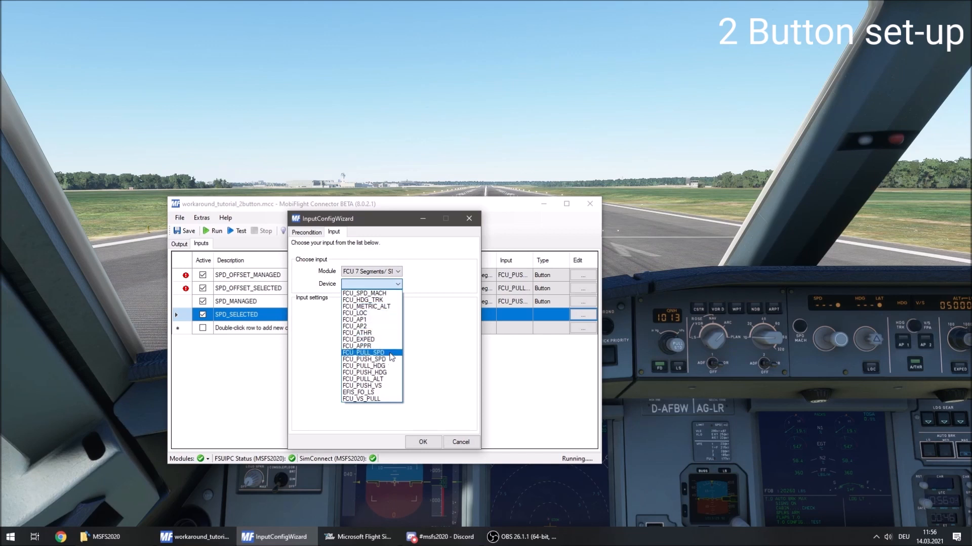
pyautogui.click(389, 353)
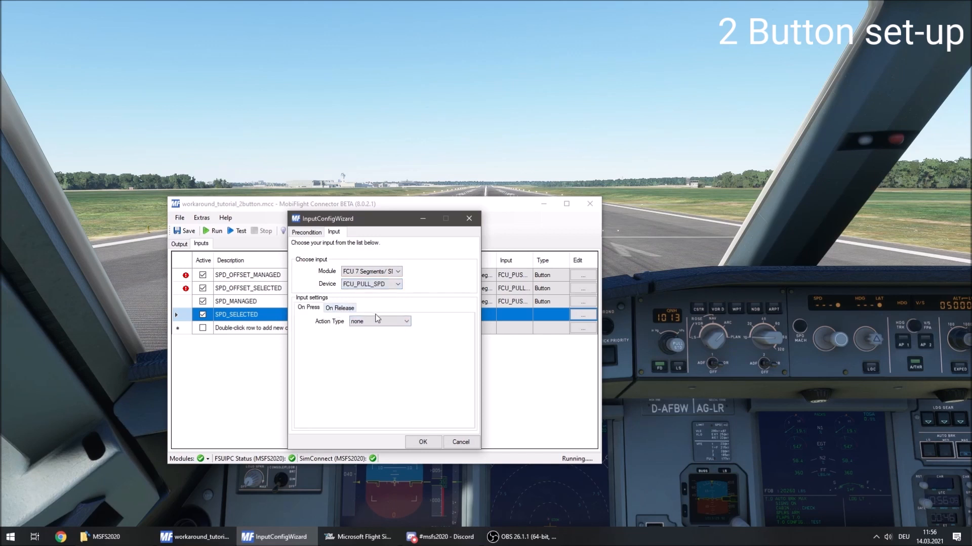
# Give FCU_PULL_SPD an on-press Event ID action with event ID 68066 and parameter 1.
pyautogui.click(387, 322)
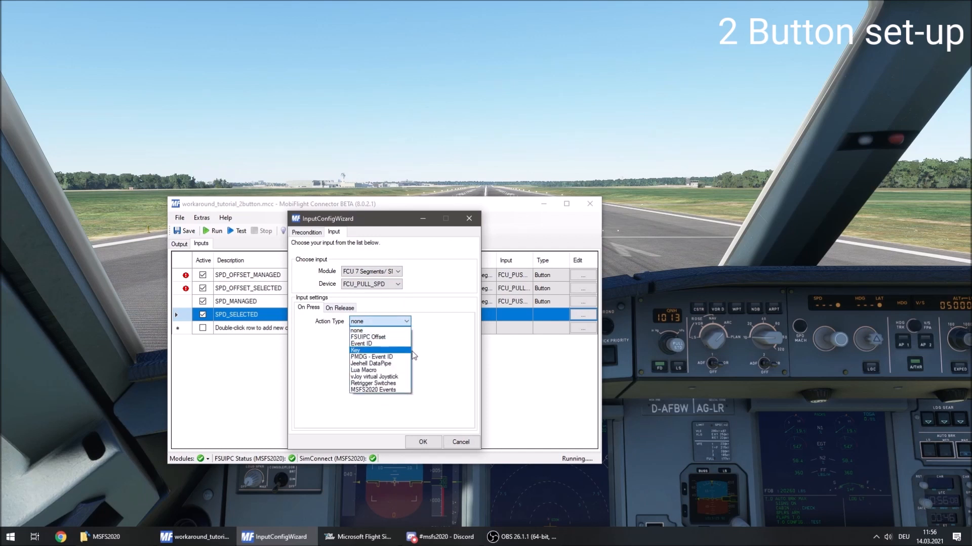
pyautogui.click(360, 344)
pyautogui.click(354, 369)
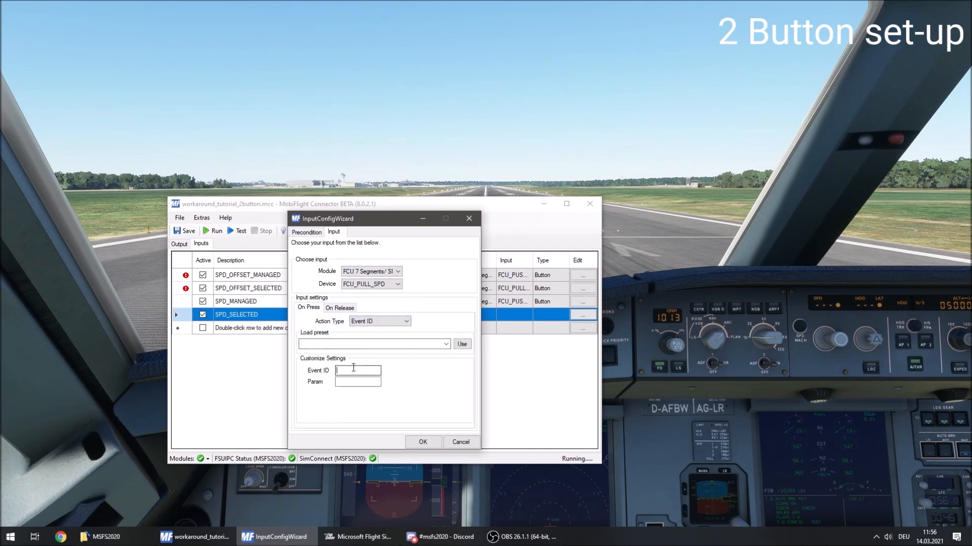
pyautogui.write('68066')
pyautogui.press('Tab')
pyautogui.write('1')
# Apply a config item precondition of SPD_TOGGLE_OFFSET = 0 to the SPD_SELECTED input and accept the config.
pyautogui.click(302, 232)
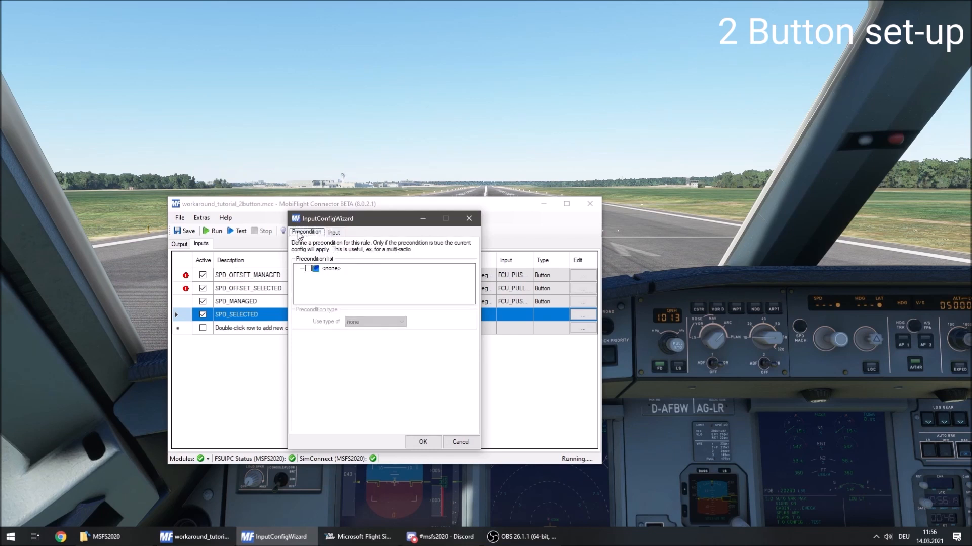
pyautogui.click(309, 268)
pyautogui.click(382, 328)
pyautogui.click(389, 339)
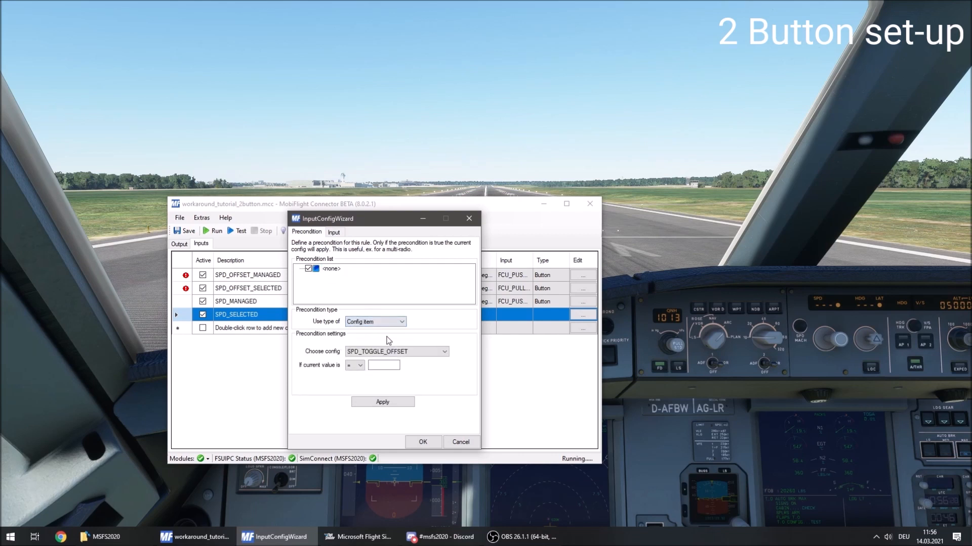
pyautogui.click(385, 365)
pyautogui.write('0')
pyautogui.click(390, 403)
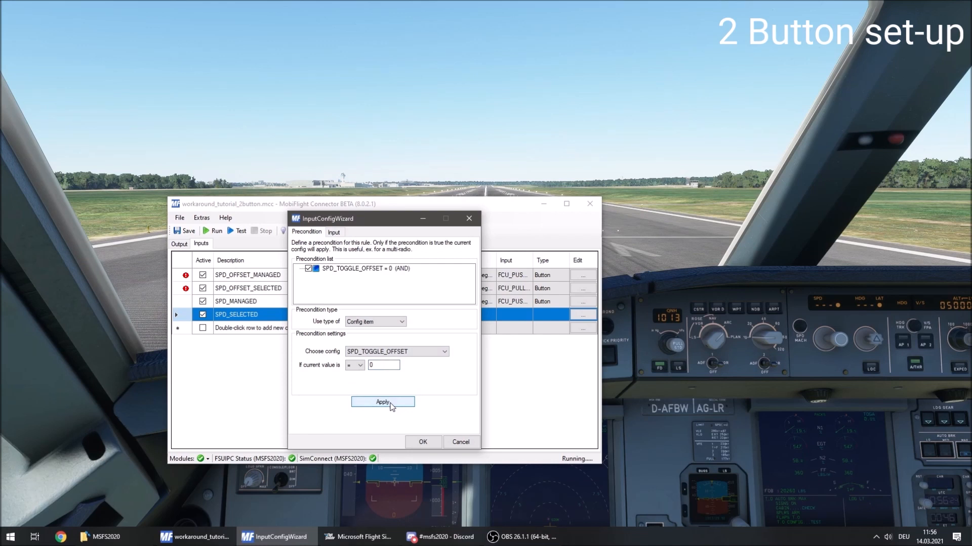
pyautogui.click(423, 443)
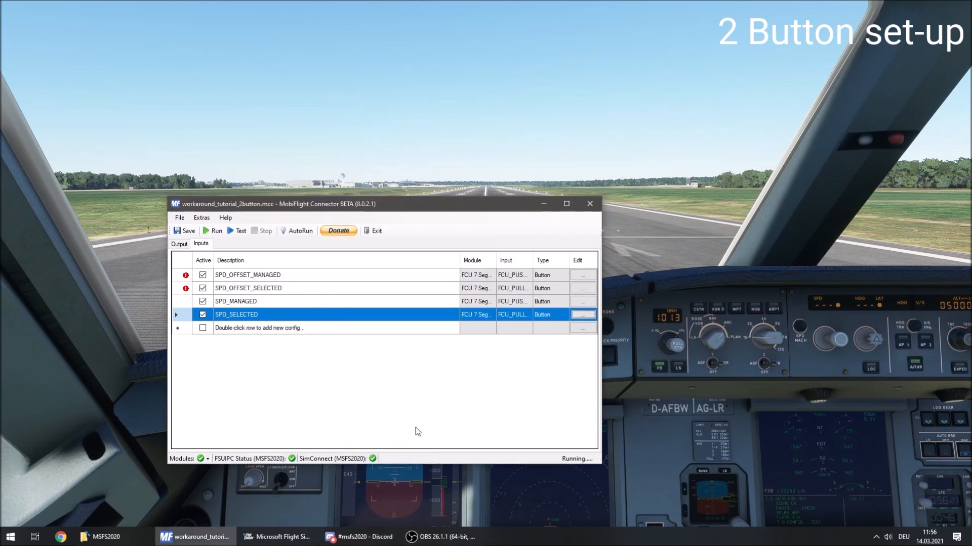
# Save the configuration with the new speed inputs and run it with the output mappings shown.
pyautogui.click(189, 231)
pyautogui.click(179, 244)
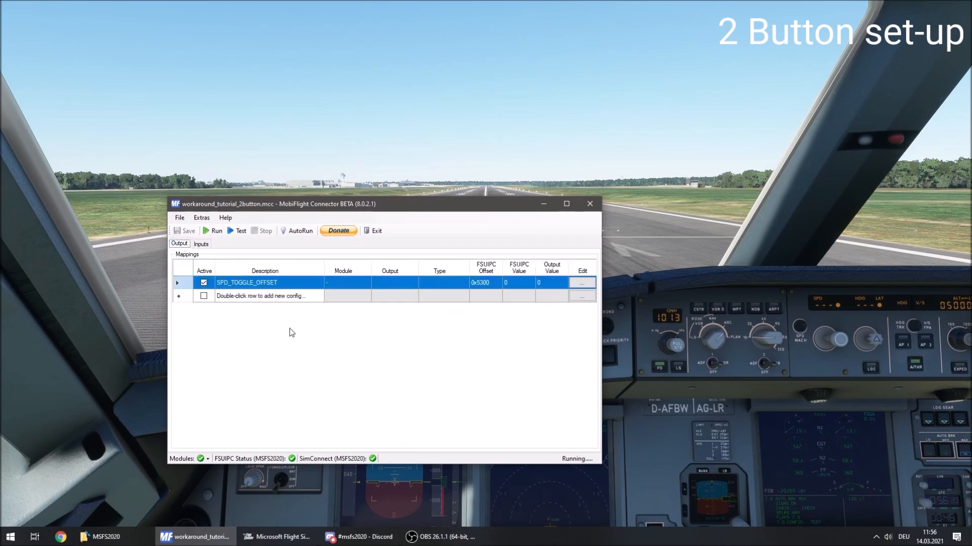
pyautogui.click(212, 231)
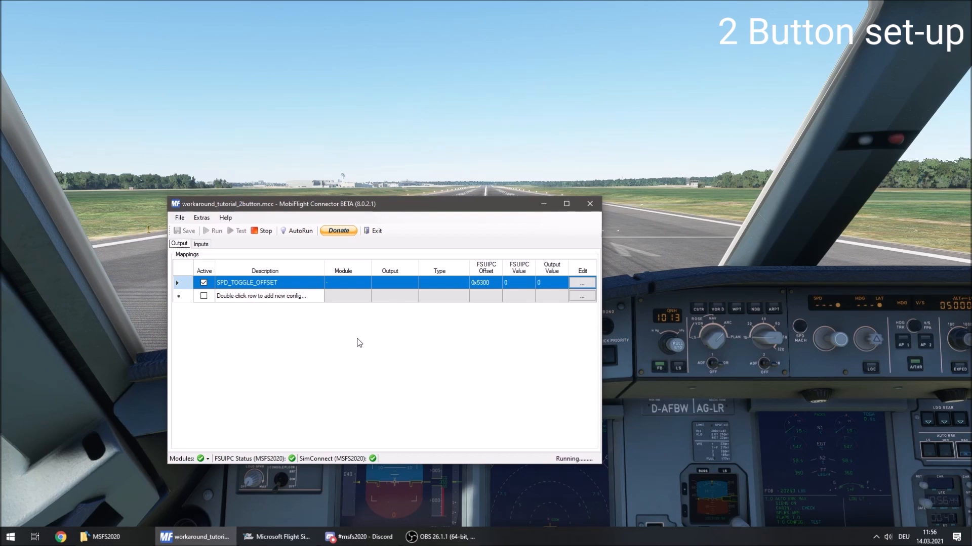
# Stop the running configuration, then add and activate two output mappings named SPD_MANAGED and SPD_SELECTED.
pyautogui.click(373, 357)
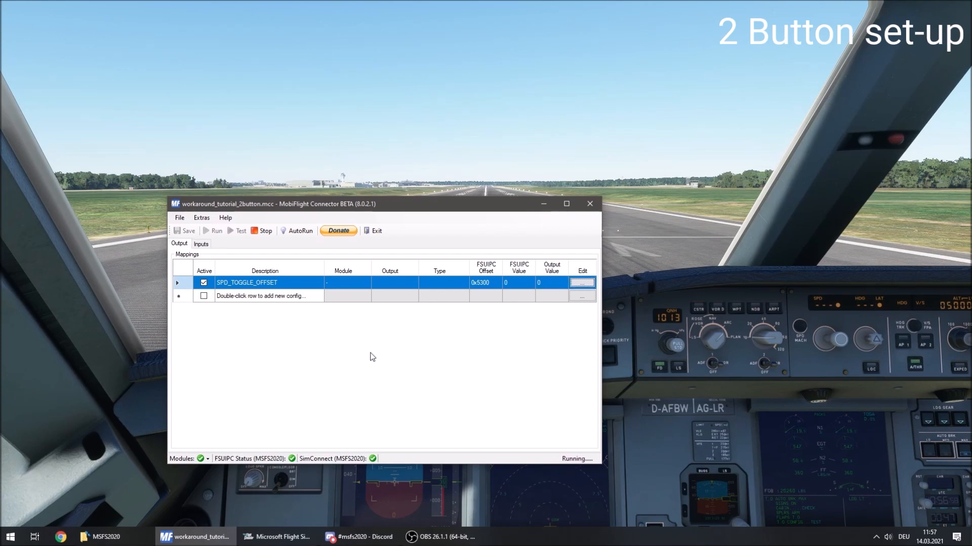
pyautogui.click(262, 231)
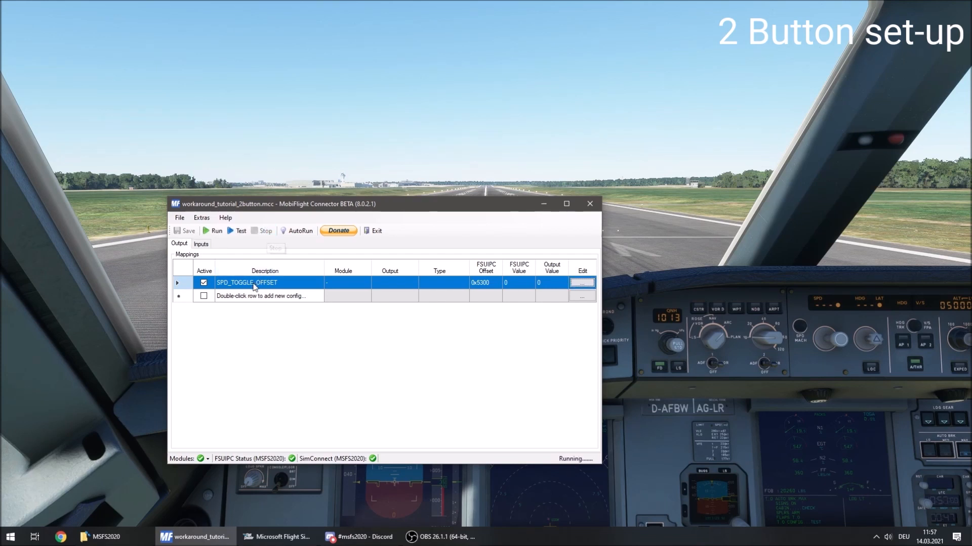
pyautogui.click(245, 299)
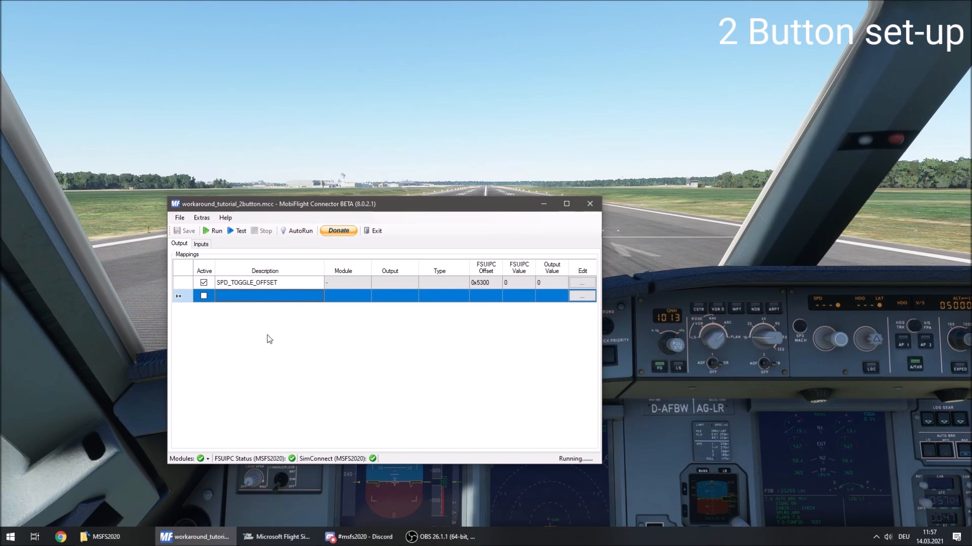
pyautogui.write('SP')
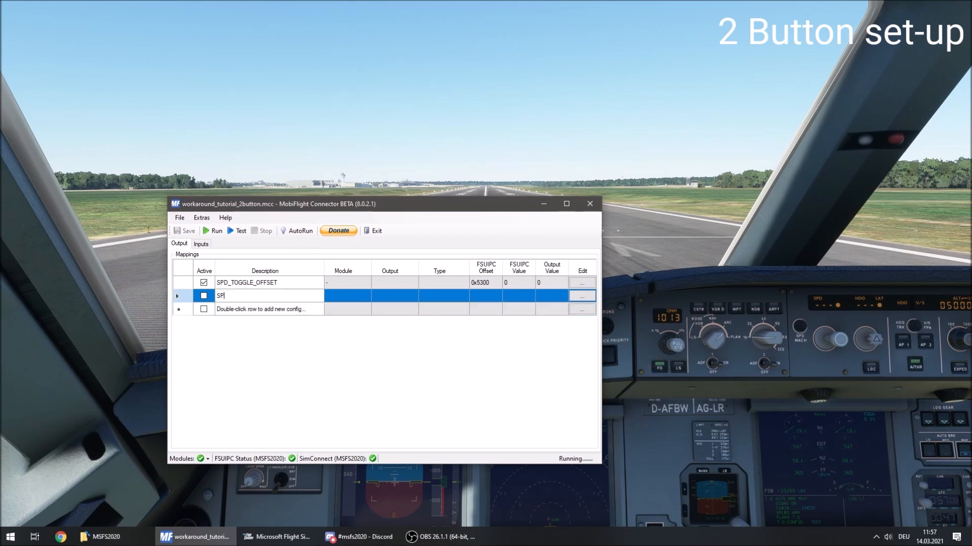
pyautogui.write('D_MANAGED')
pyautogui.press('Return')
pyautogui.write('SPD_SELECTED')
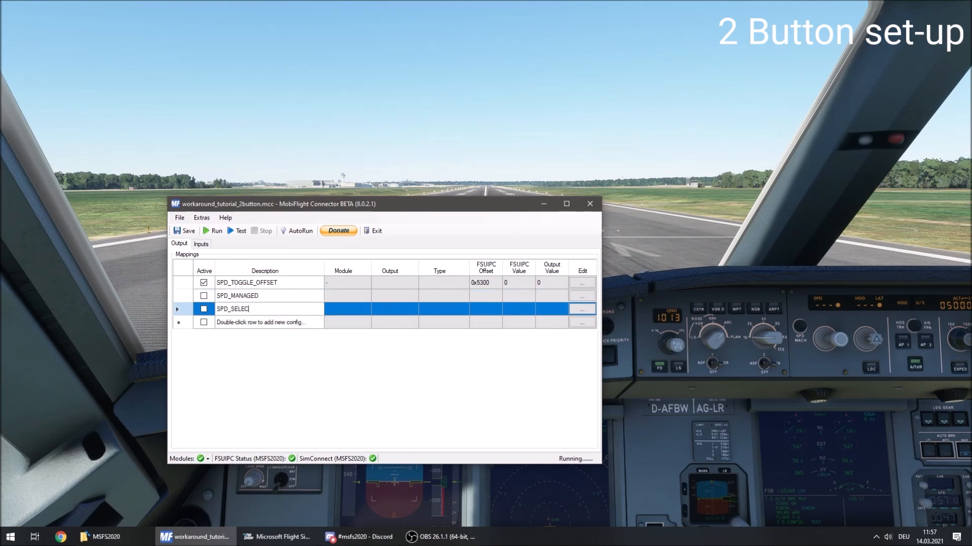
pyautogui.press('Return')
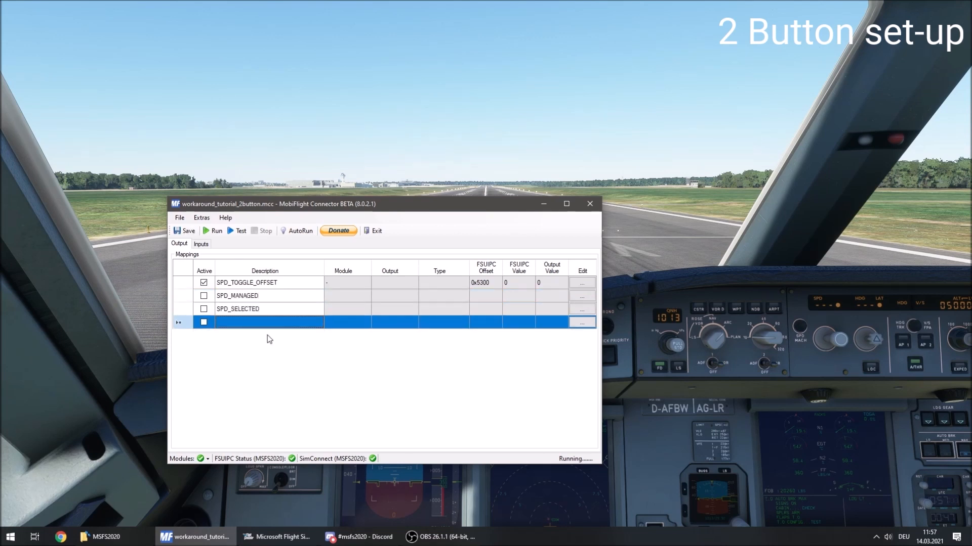
pyautogui.click(203, 296)
pyautogui.click(204, 310)
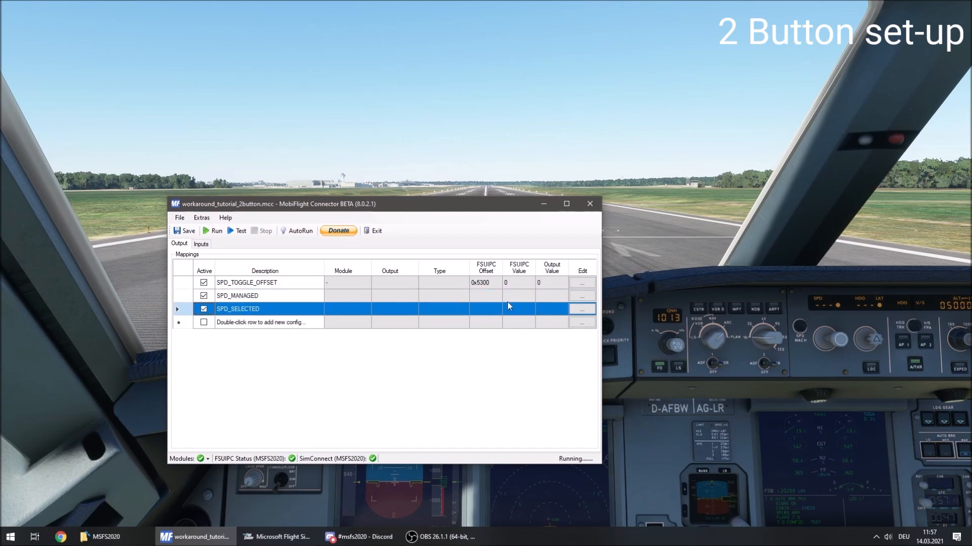
# Assign SPD_MANAGED to the FCU 7 Segments module as Display Module 7-Segment_SPD, using digits 2, 3 and 4, and test the display.
pyautogui.click(575, 297)
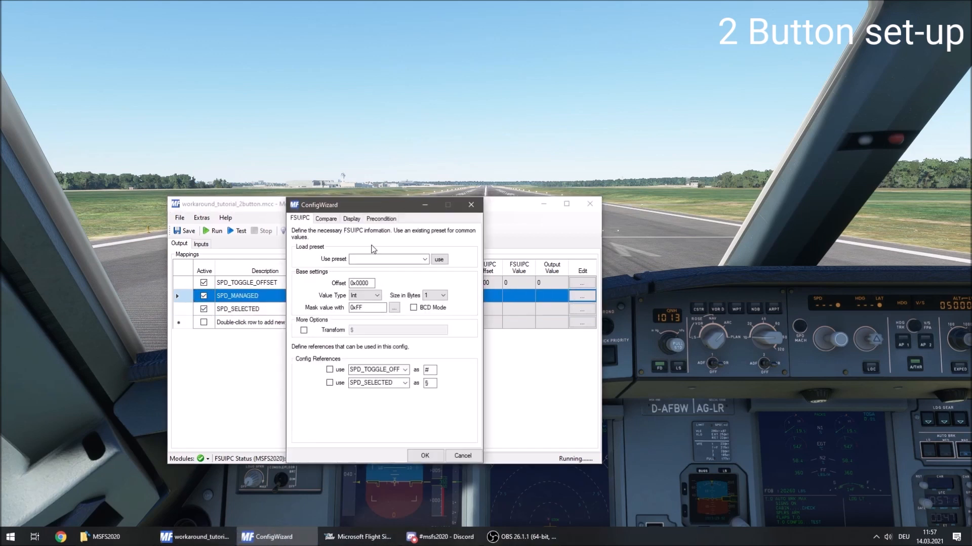
pyautogui.click(351, 218)
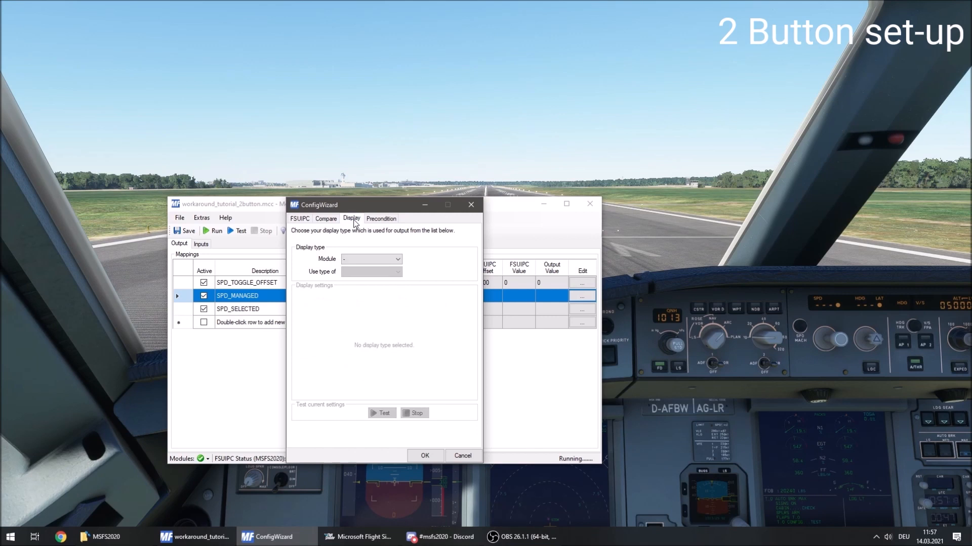
pyautogui.click(372, 259)
pyautogui.click(387, 282)
pyautogui.click(384, 272)
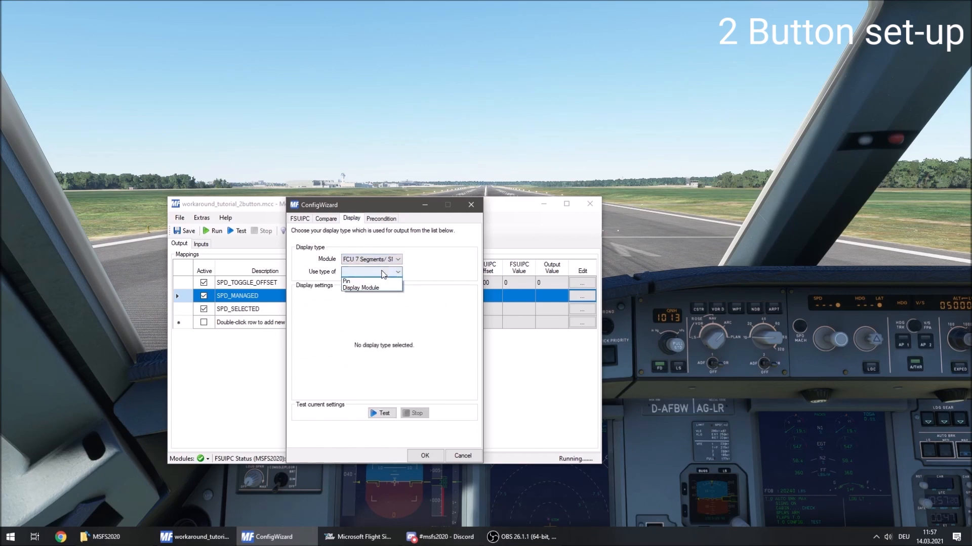
pyautogui.click(385, 287)
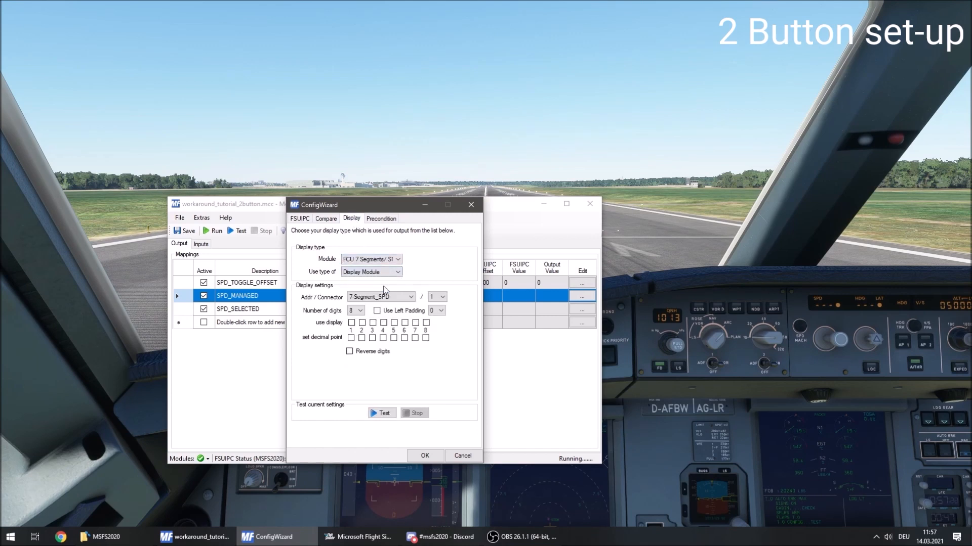
pyautogui.click(362, 323)
pyautogui.click(372, 323)
pyautogui.click(383, 323)
pyautogui.click(386, 414)
pyautogui.click(414, 413)
# Apply a config item precondition of SPD_TOGGLE_OFFSET = 0 to the SPD_MANAGED output.
pyautogui.click(381, 219)
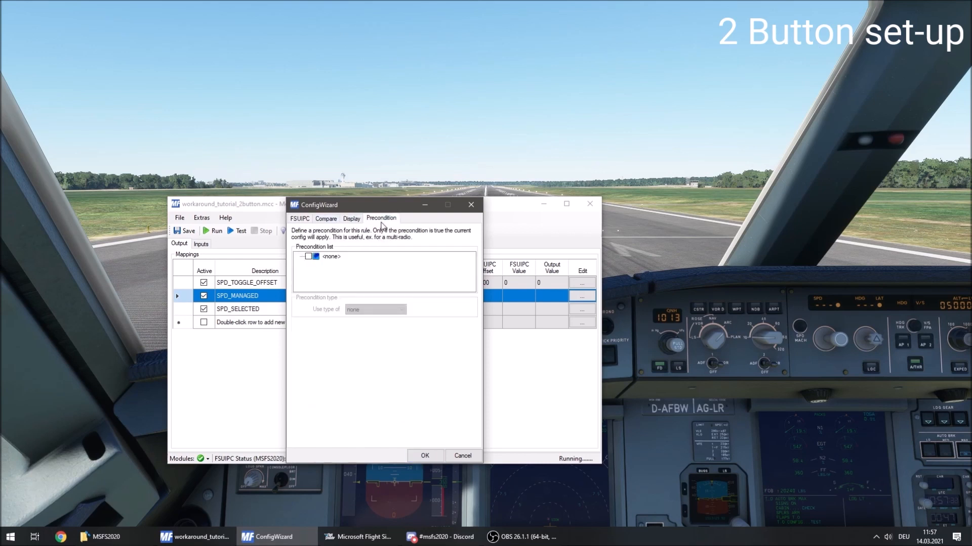
pyautogui.click(309, 256)
pyautogui.click(377, 310)
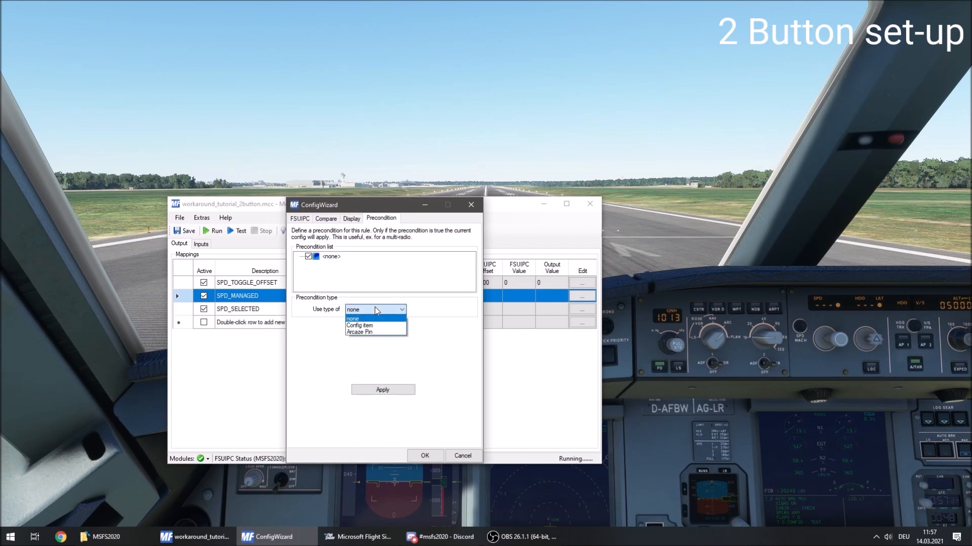
pyautogui.click(393, 326)
pyautogui.click(393, 352)
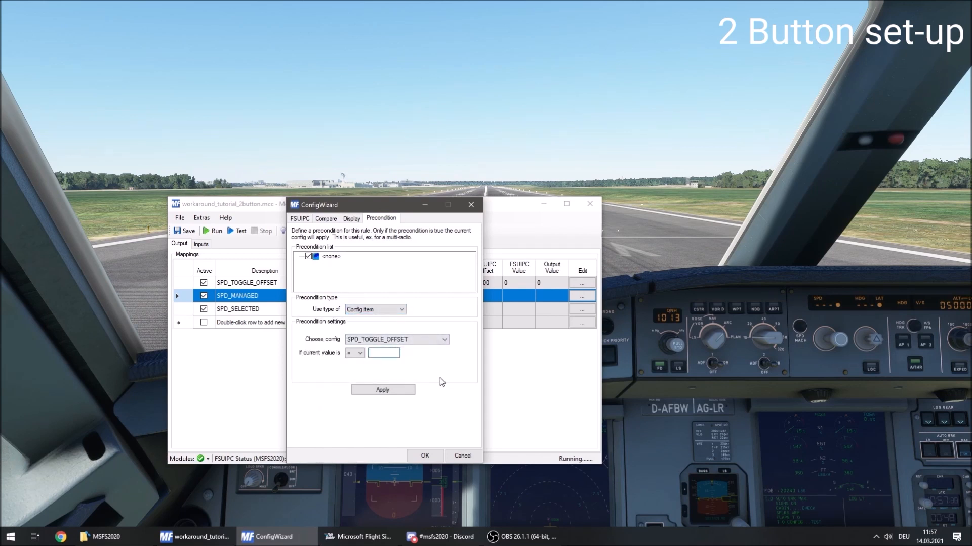
pyautogui.write('0')
pyautogui.click(385, 389)
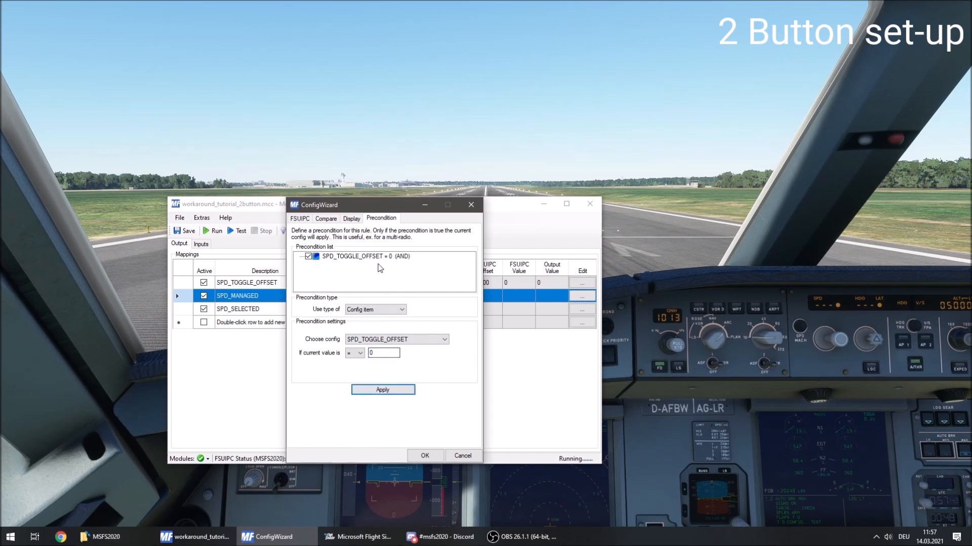
# Add a comparison to SPD_MANAGED that sets the value to --- if the current value is = 0, and accept the config.
pyautogui.click(352, 219)
pyautogui.click(327, 219)
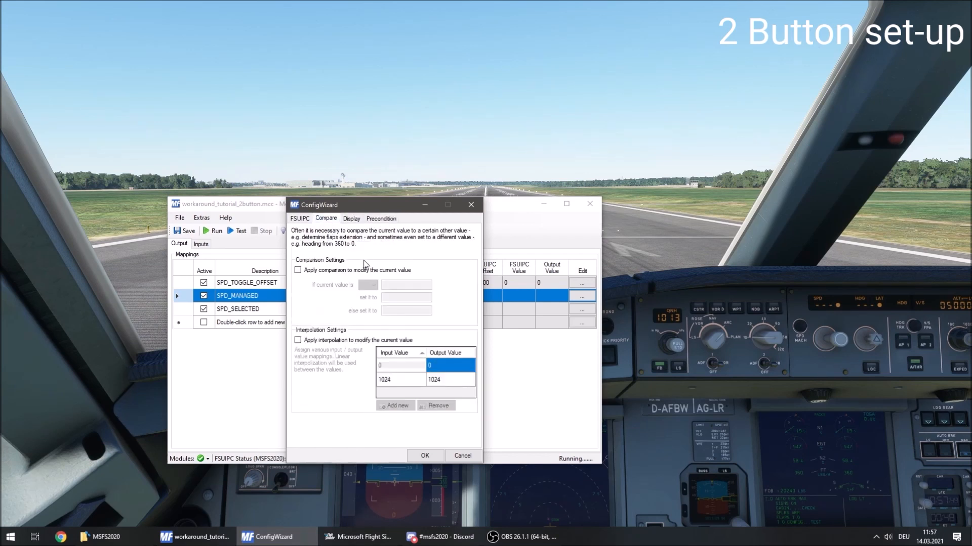
pyautogui.click(353, 272)
pyautogui.click(373, 285)
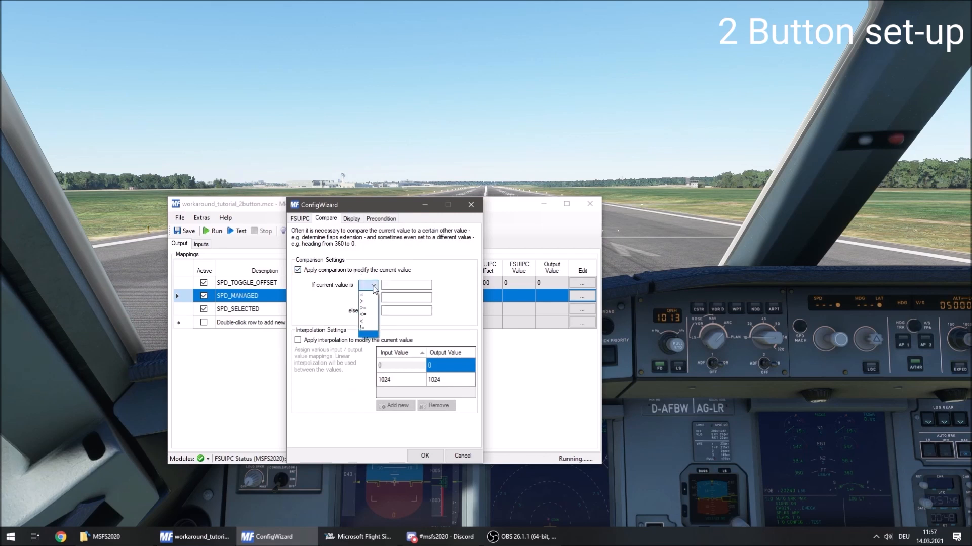
pyautogui.click(373, 295)
pyautogui.click(388, 285)
pyautogui.write('0')
pyautogui.click(400, 297)
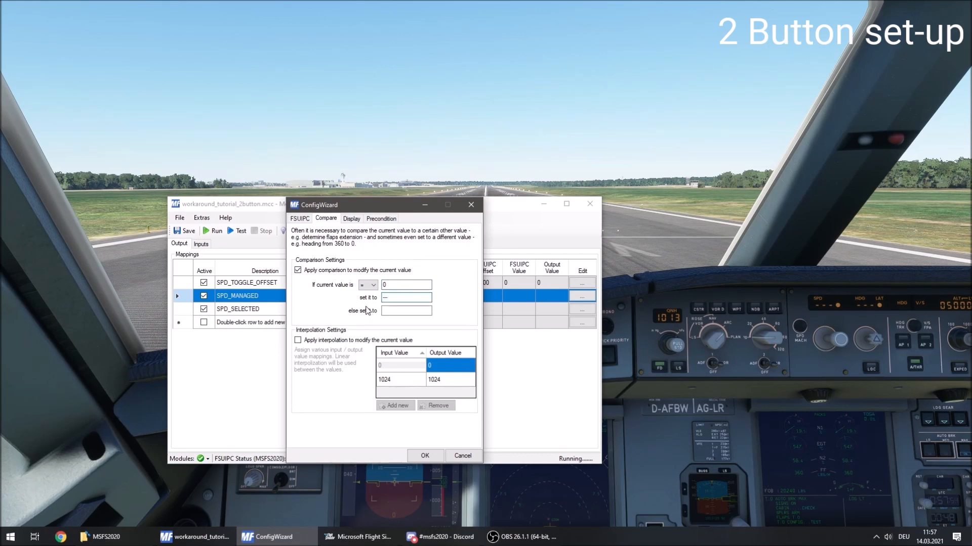
pyautogui.click(424, 456)
# Load the Autopilot - AP Air Speed Value preset into the SPD_SELECTED output config.
pyautogui.click(583, 310)
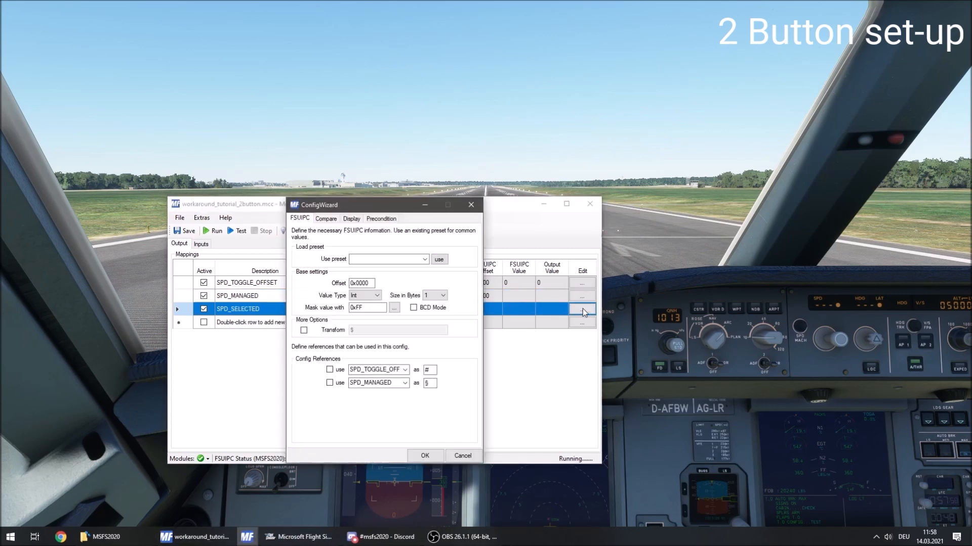
pyautogui.click(425, 259)
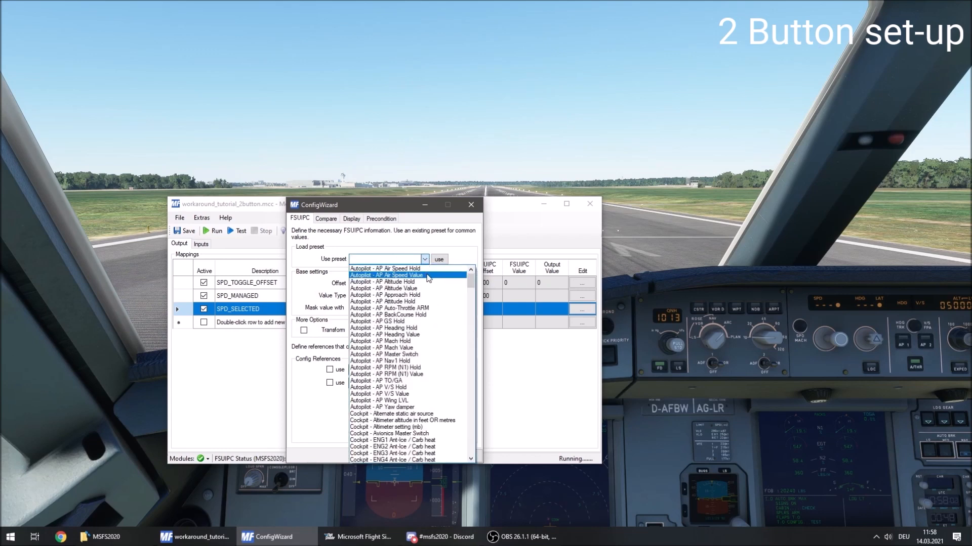
pyautogui.click(427, 276)
pyautogui.click(425, 260)
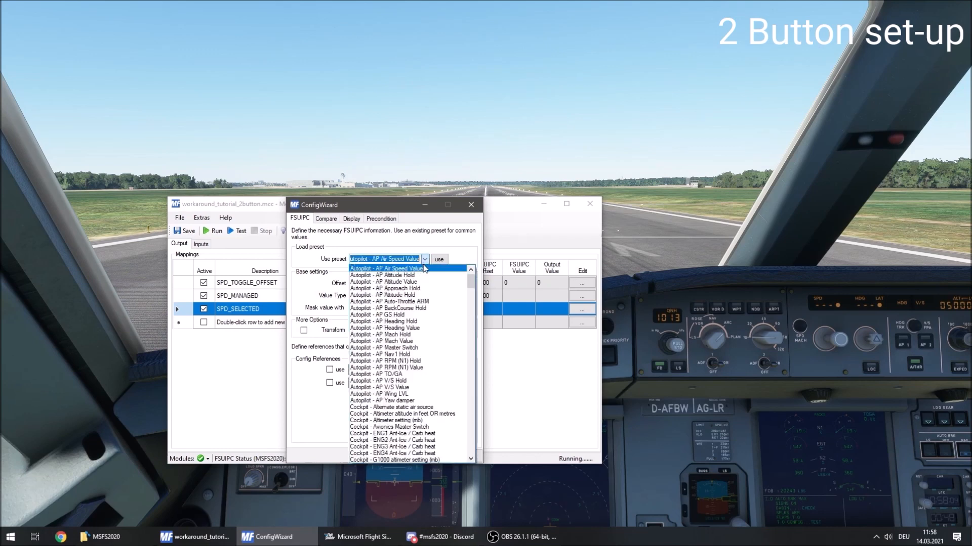
pyautogui.click(445, 254)
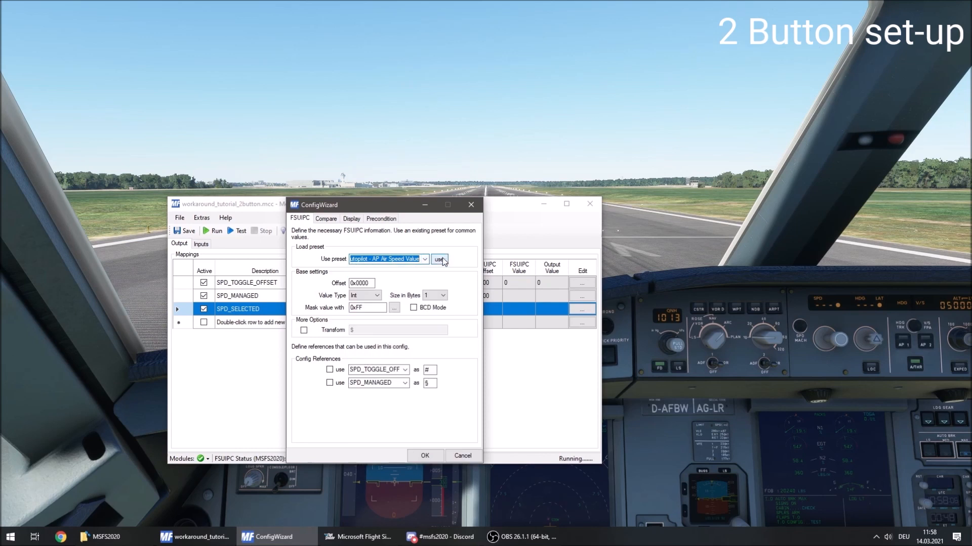
pyautogui.click(443, 257)
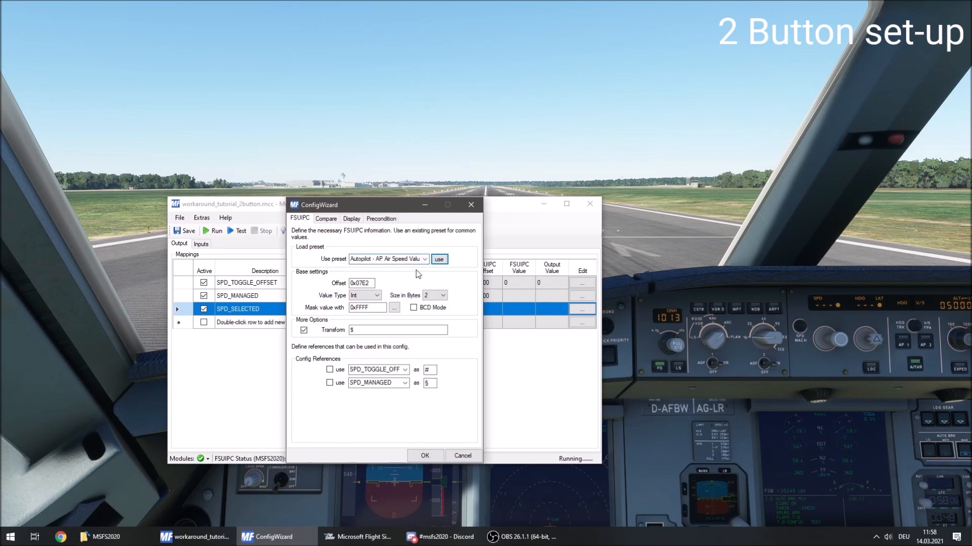
# Assign SPD_SELECTED to the FCU 7 Segments module as Display Module 7-Segment_SPD, using digits 2, 3 and 4 with left padding.
pyautogui.click(353, 223)
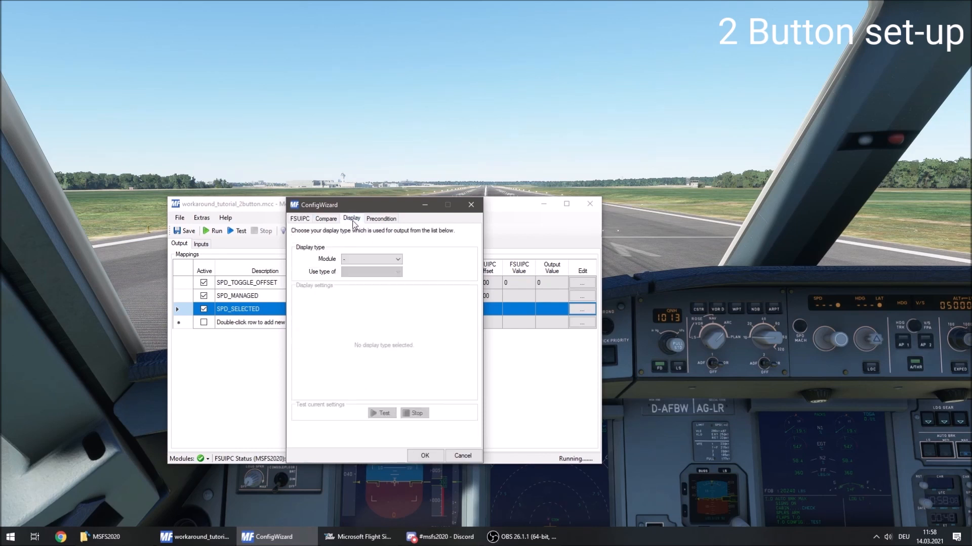
pyautogui.click(384, 260)
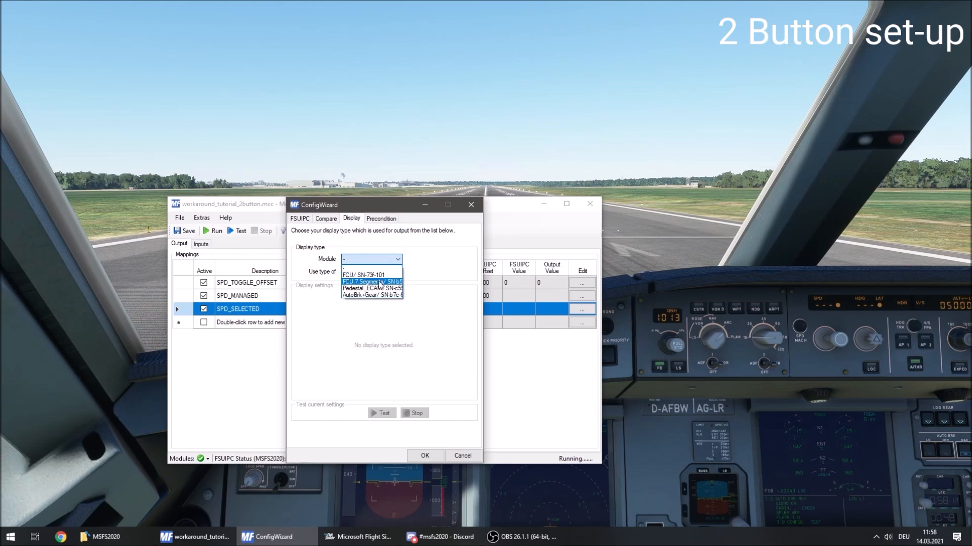
pyautogui.click(380, 282)
pyautogui.click(373, 272)
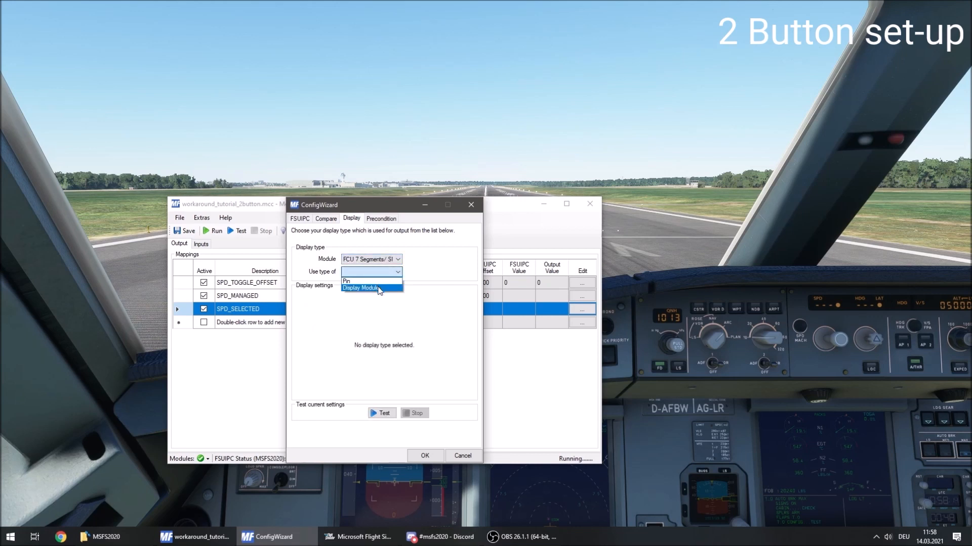
pyautogui.click(377, 287)
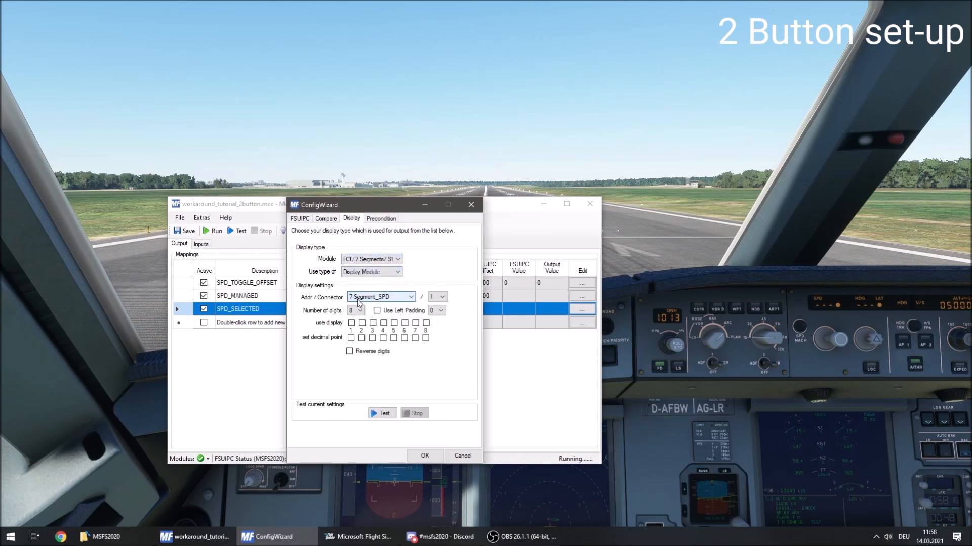
pyautogui.click(362, 322)
pyautogui.click(373, 322)
pyautogui.click(383, 322)
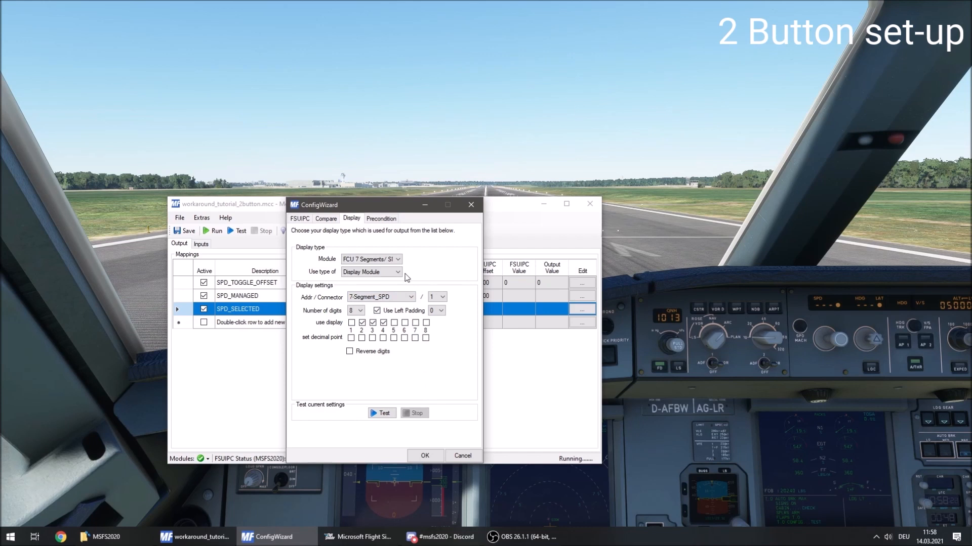
# Apply a config item precondition of SPD_TOGGLE_OFFSET = 1 to the SPD_SELECTED output and accept the config.
pyautogui.click(381, 219)
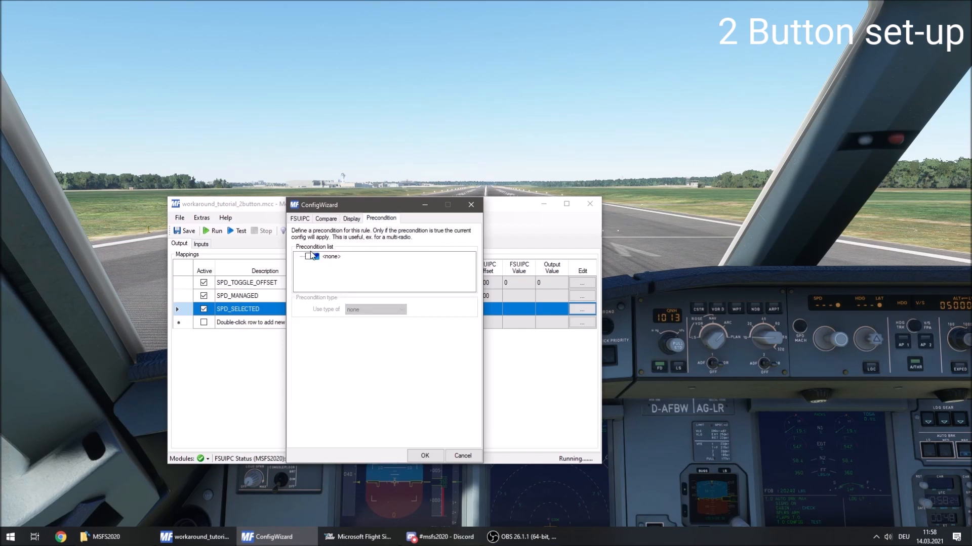
pyautogui.click(326, 258)
pyautogui.click(384, 309)
pyautogui.click(385, 324)
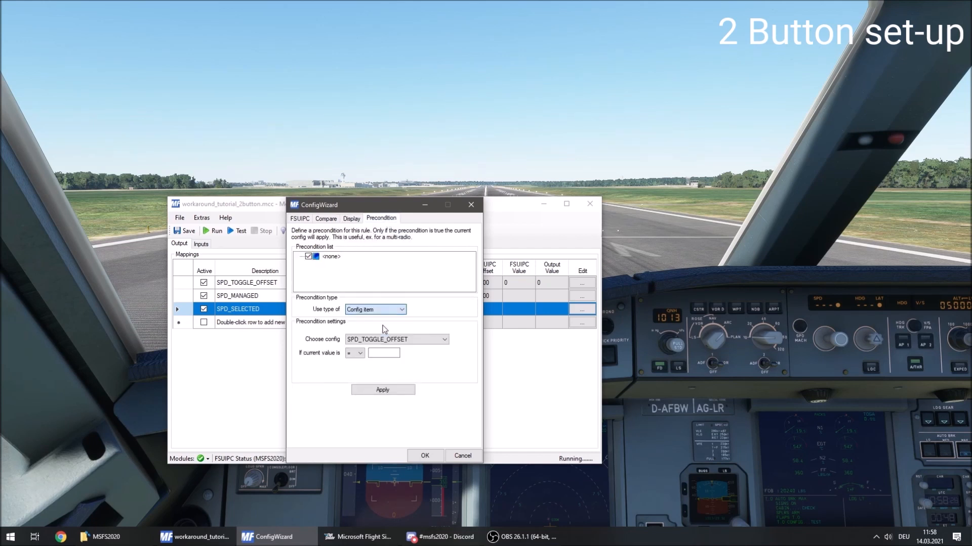
pyautogui.click(392, 353)
pyautogui.write('0')
pyautogui.click(392, 395)
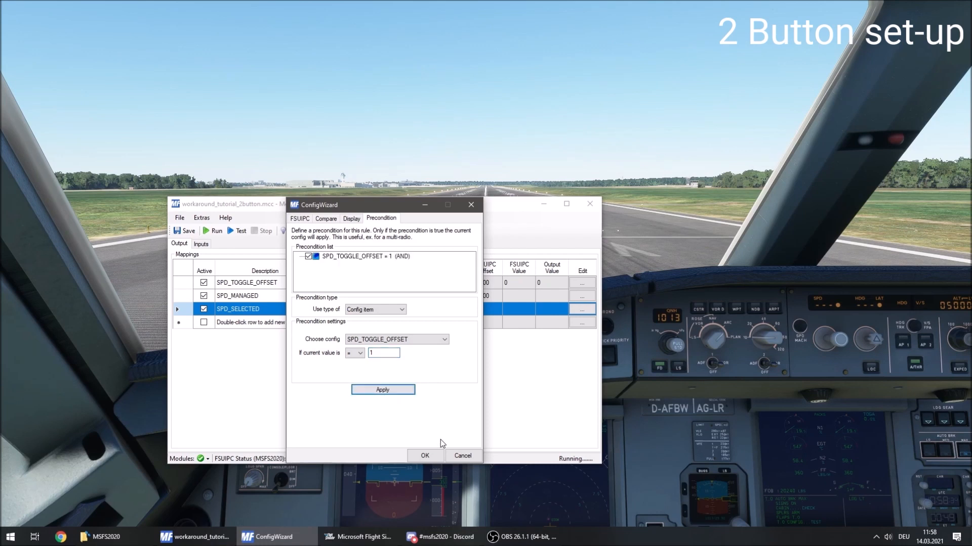
pyautogui.click(425, 455)
# Save the configuration with the new speed outputs and test it with a short run.
pyautogui.click(193, 231)
pyautogui.click(208, 231)
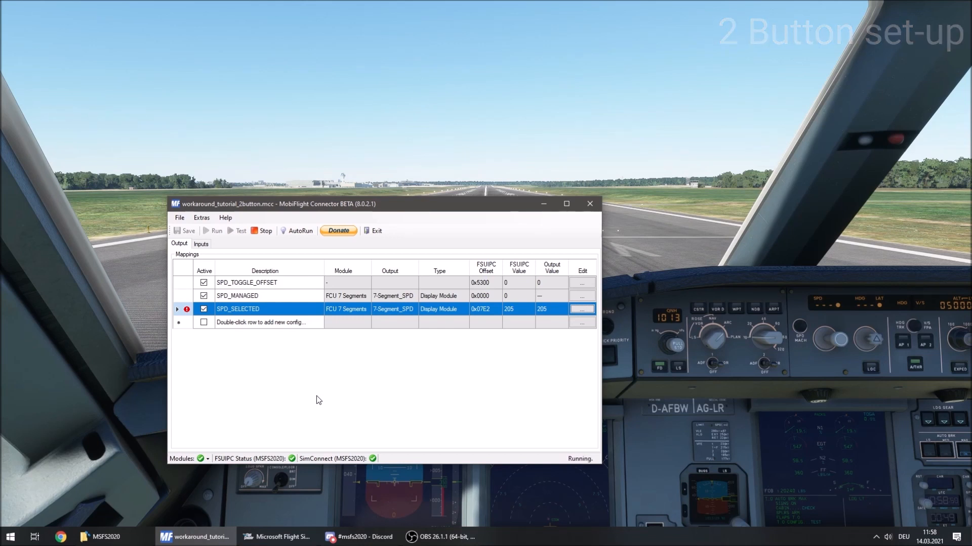
pyautogui.click(262, 232)
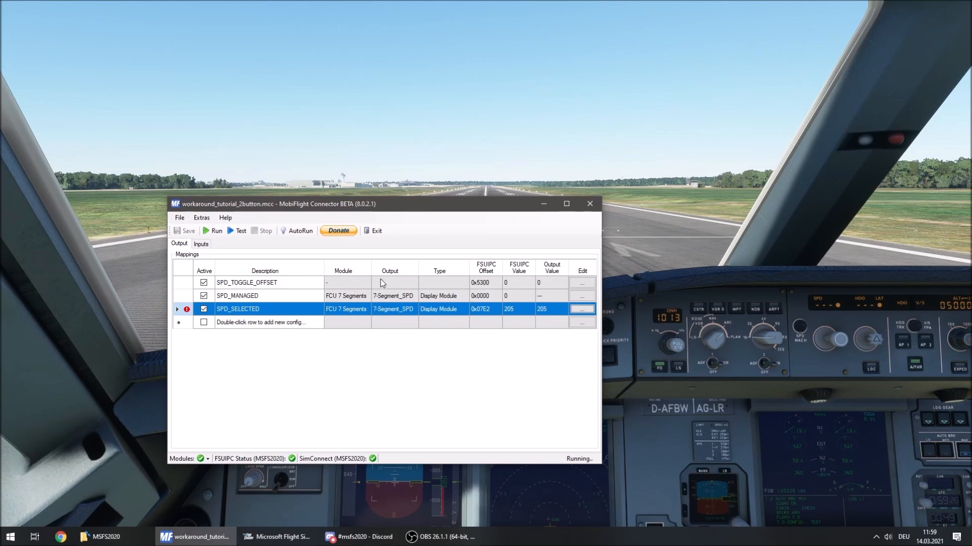
pyautogui.moveTo(331, 285); pyautogui.dragTo(393, 382)
pyautogui.click(392, 382)
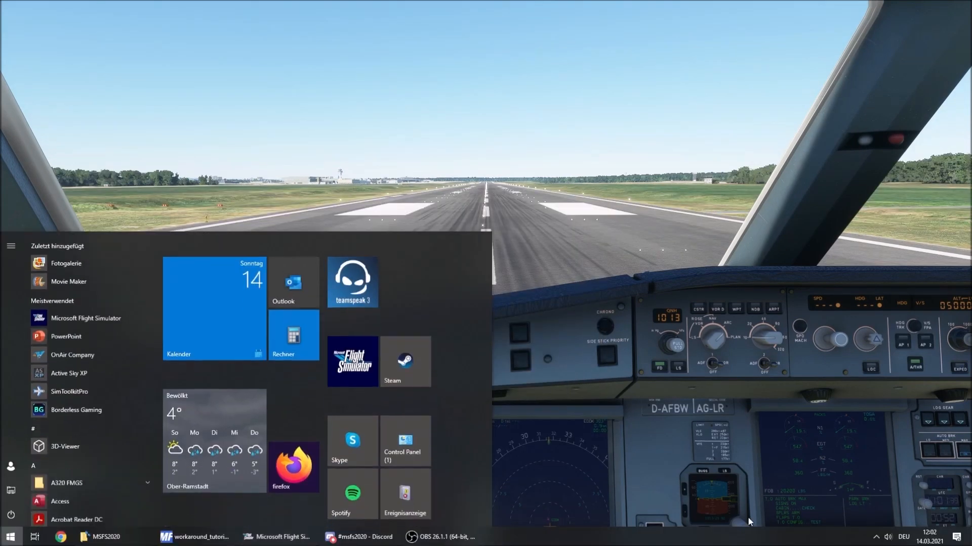
# Switch to FSUIPC7, enable logging of Events, and open the console log window.
pyautogui.rightClick(877, 537)
pyautogui.click(877, 538)
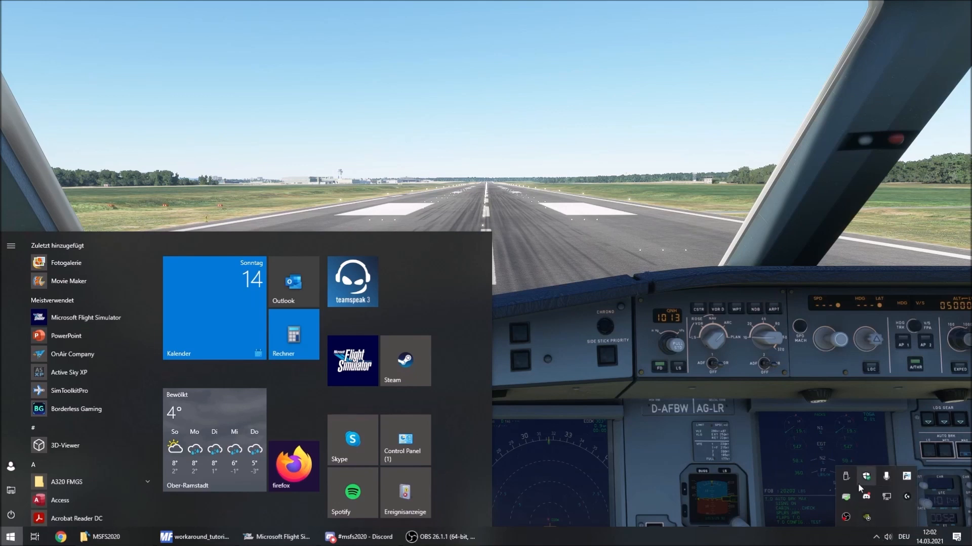
pyautogui.click(908, 477)
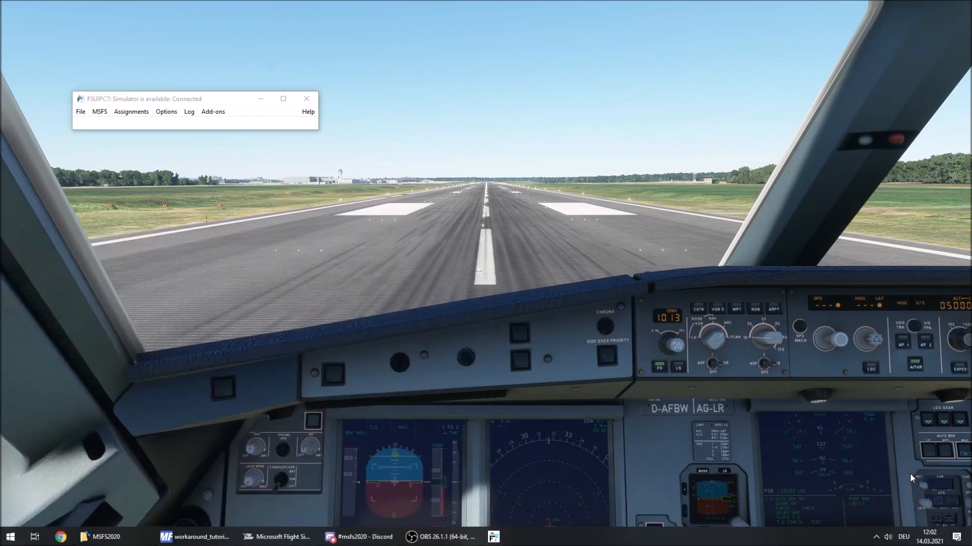
pyautogui.click(187, 115)
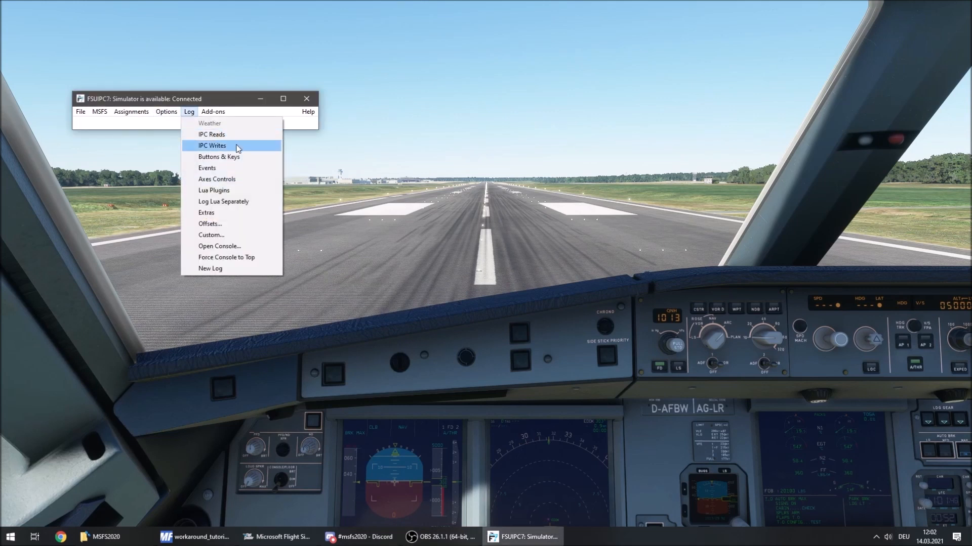
pyautogui.click(252, 168)
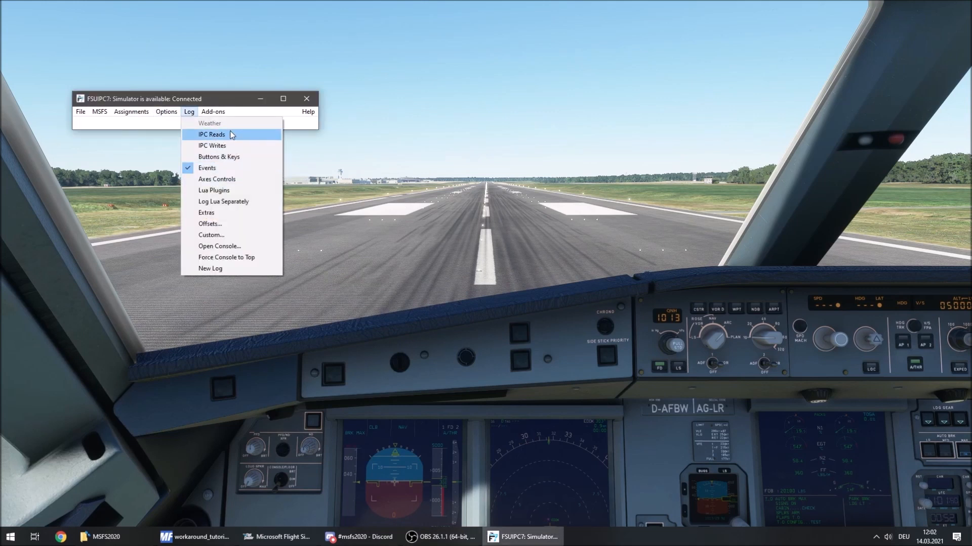
pyautogui.click(257, 247)
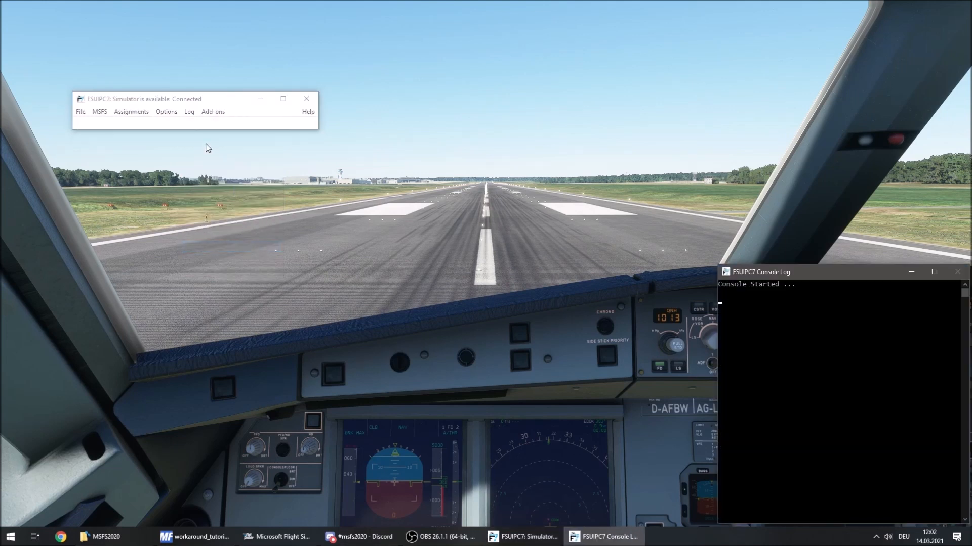
# Force the FSUIPC7 console log to stay on top and move it clear of the FCU panel.
pyautogui.click(188, 115)
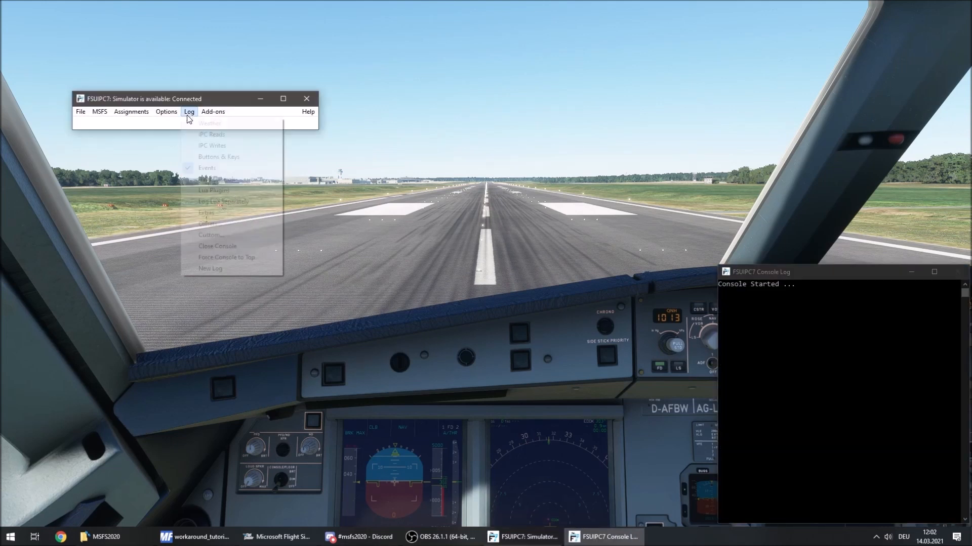
pyautogui.click(260, 257)
pyautogui.click(789, 276)
pyautogui.moveTo(789, 275); pyautogui.dragTo(252, 249)
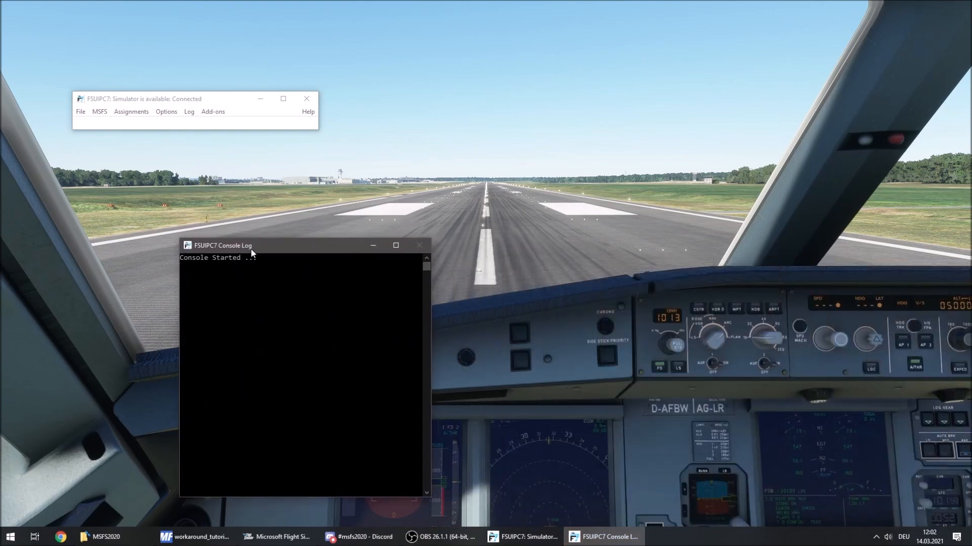
# Switch to the flight simulator and operate the FCU heading and altitude knobs in both selected and managed modes to log their events.
pyautogui.click(619, 259)
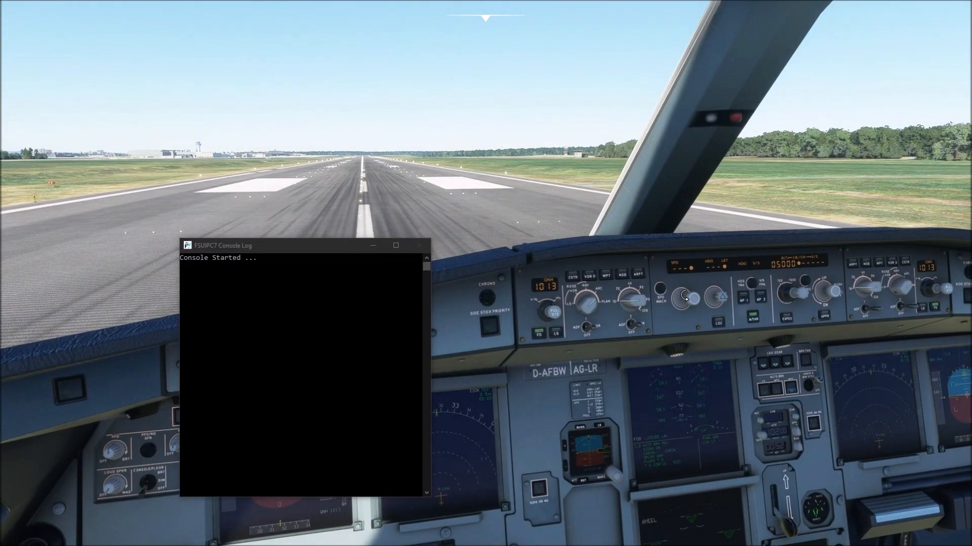
pyautogui.click(724, 304)
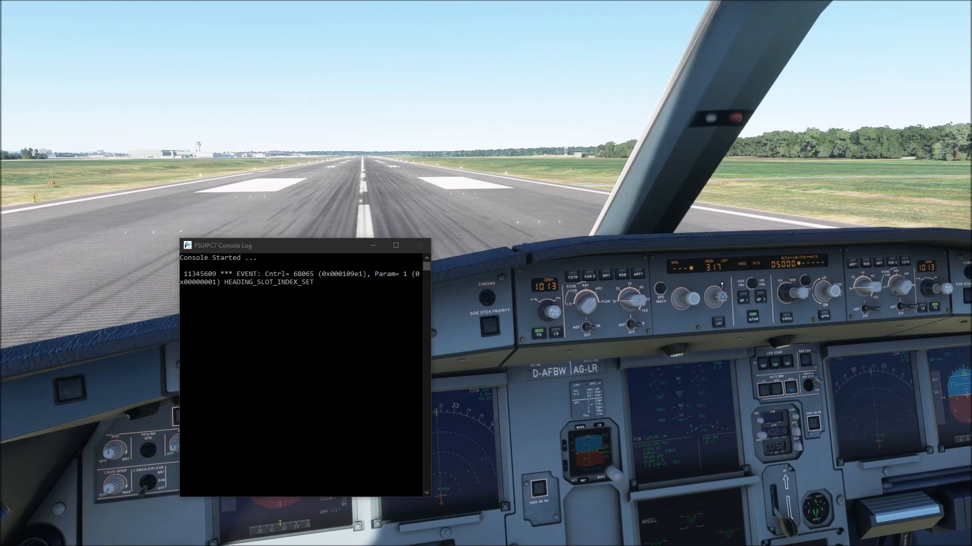
pyautogui.click(723, 296)
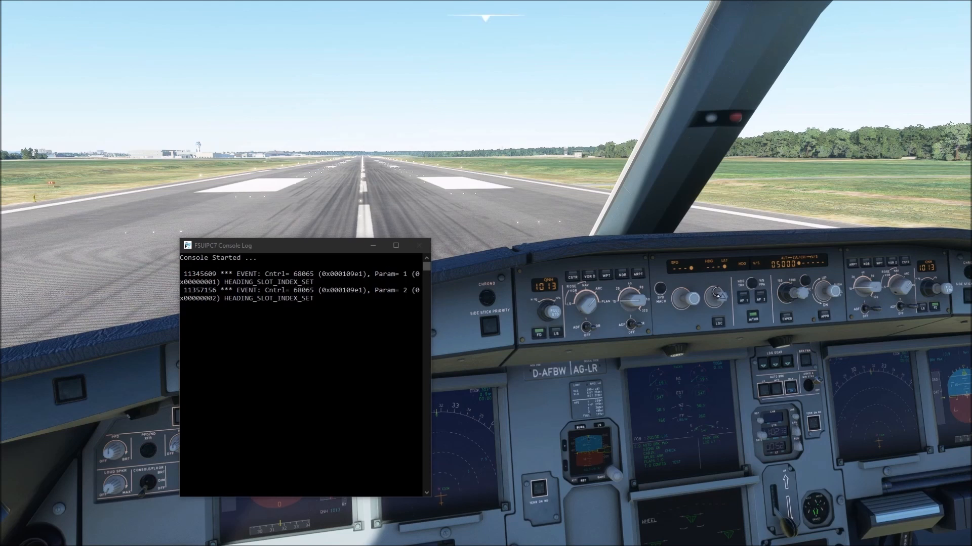
pyautogui.click(804, 299)
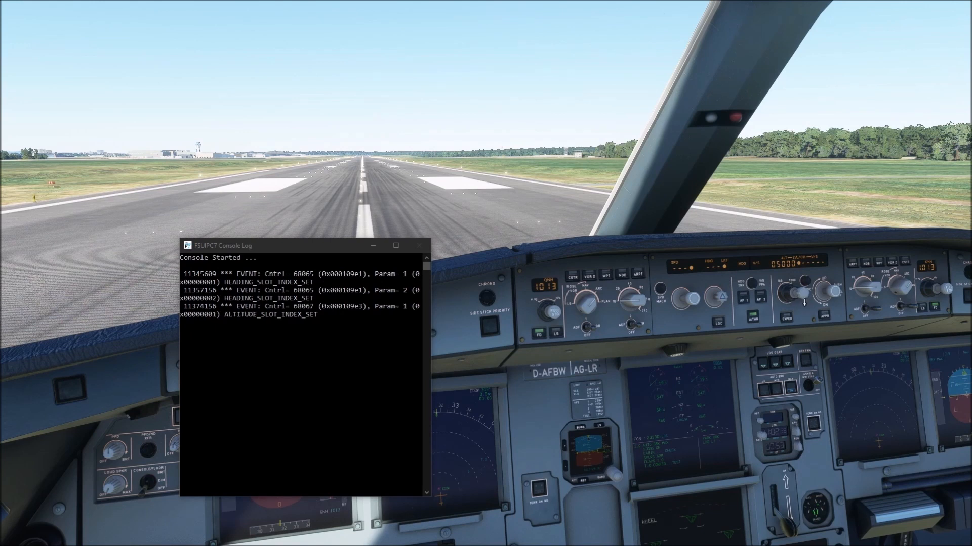
pyautogui.click(802, 286)
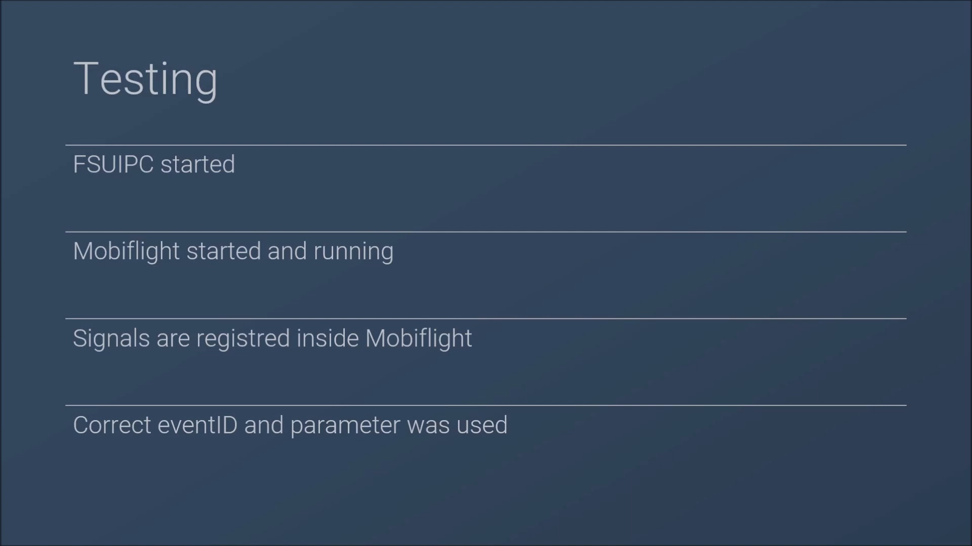
pyautogui.press('Right')
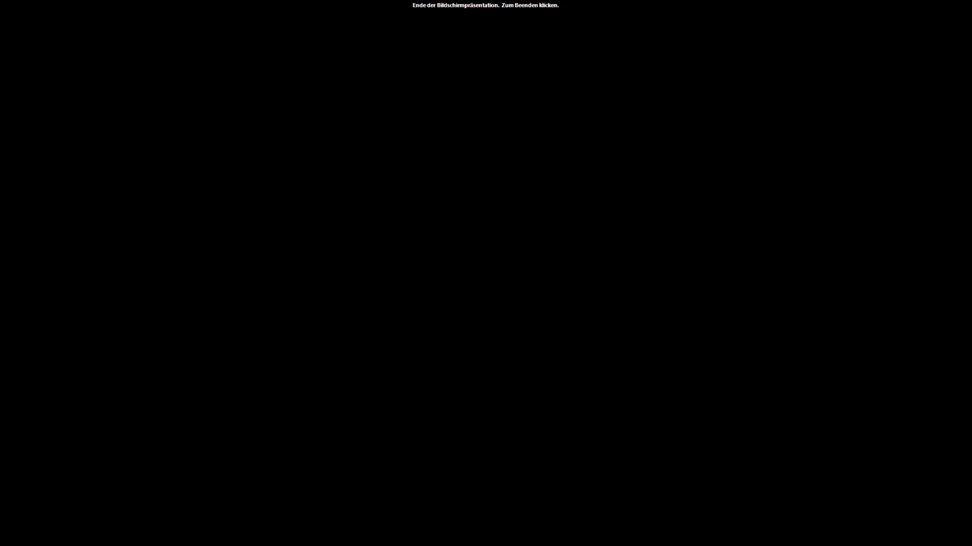
pyautogui.press('Left')
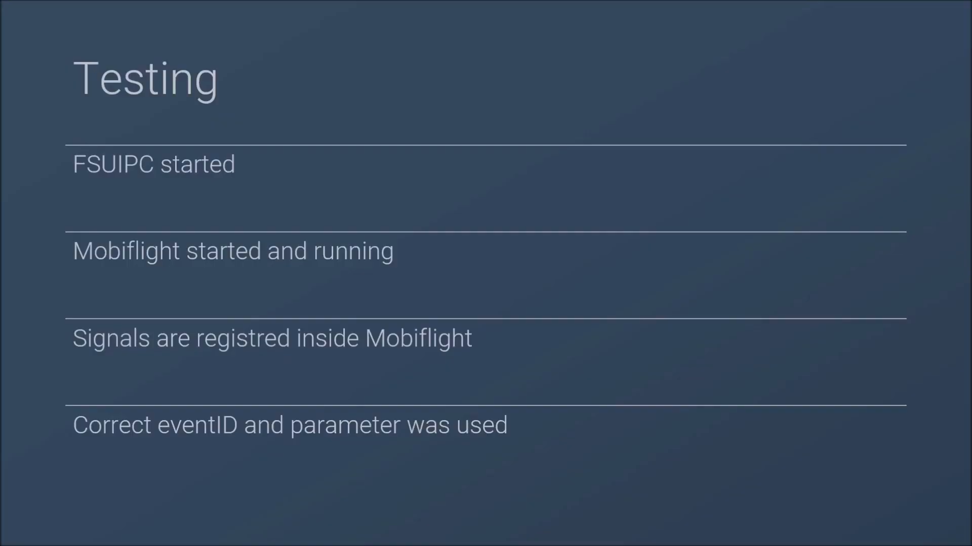